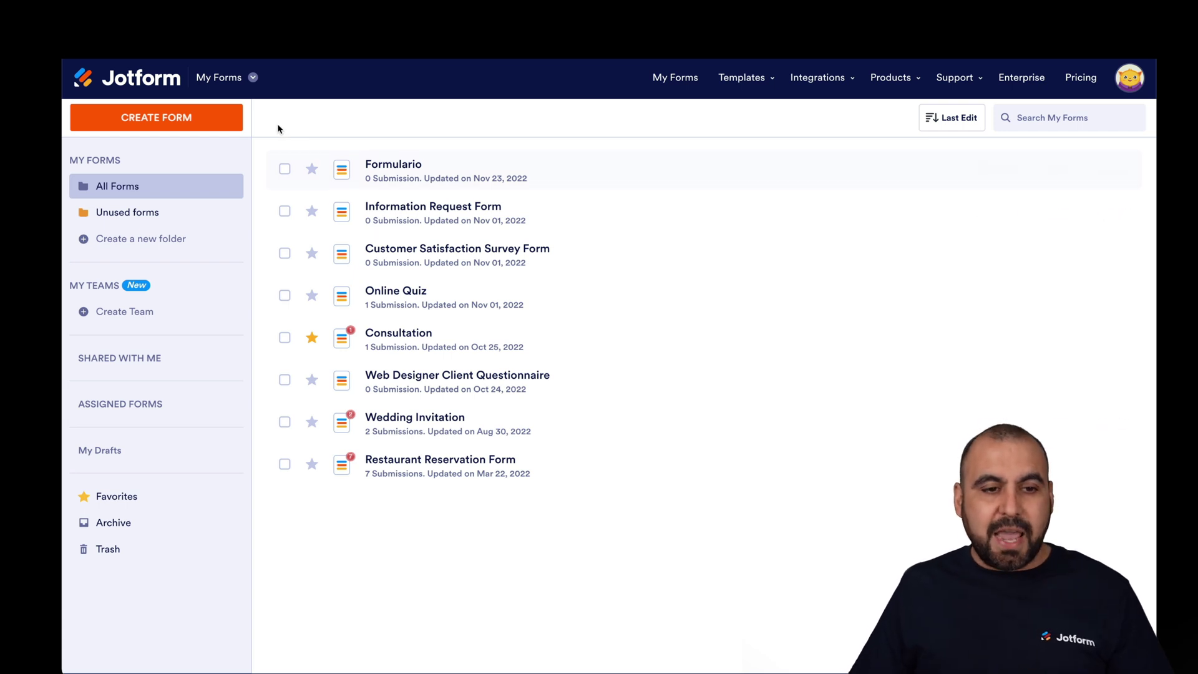
- Switch to My Sign Documents and start a new sign document after glancing at Consent-Form-Template's actions
click(233, 79)
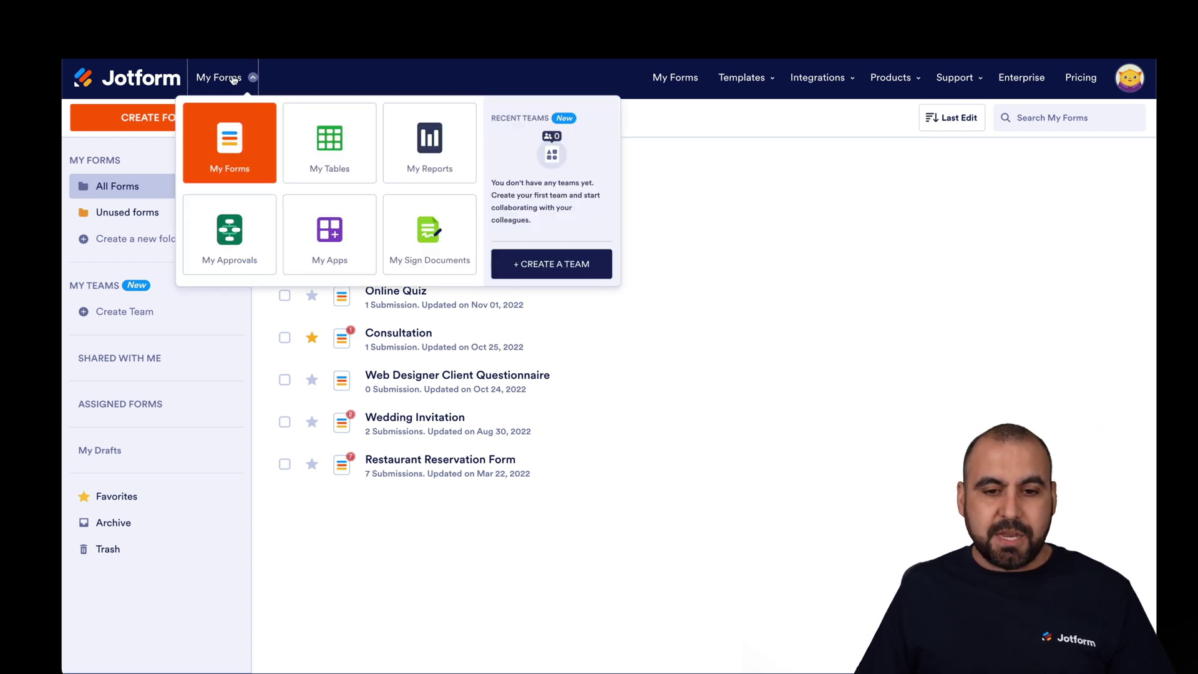
click(432, 236)
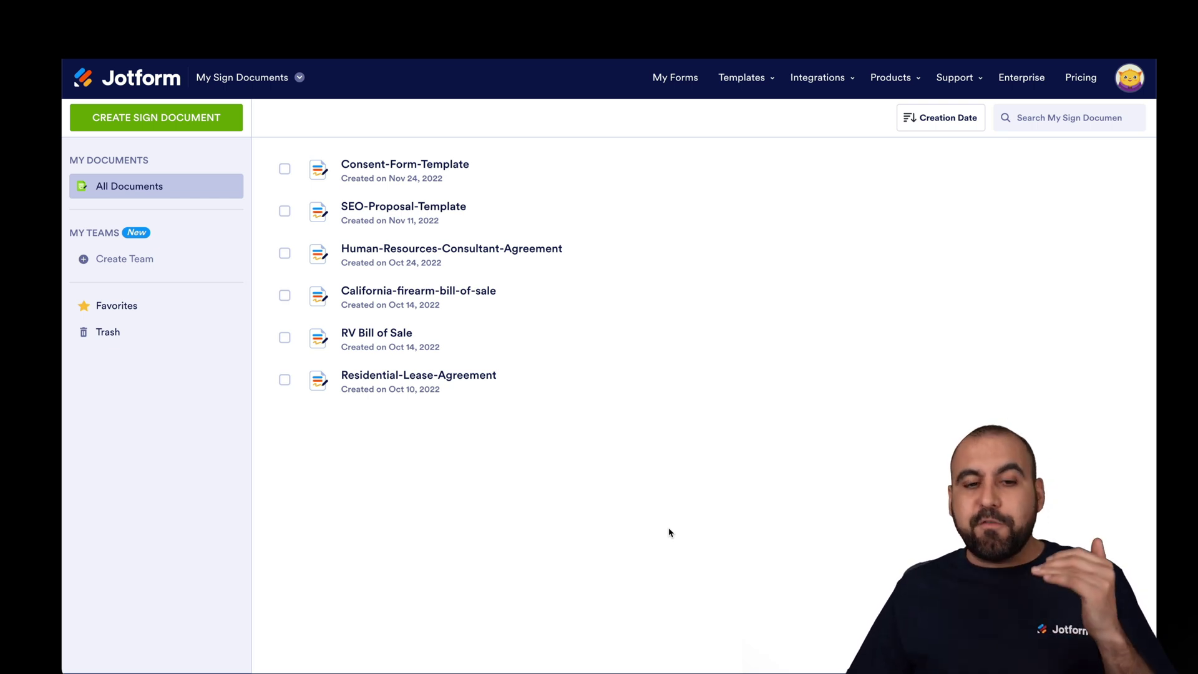
mouse_move(523, 173)
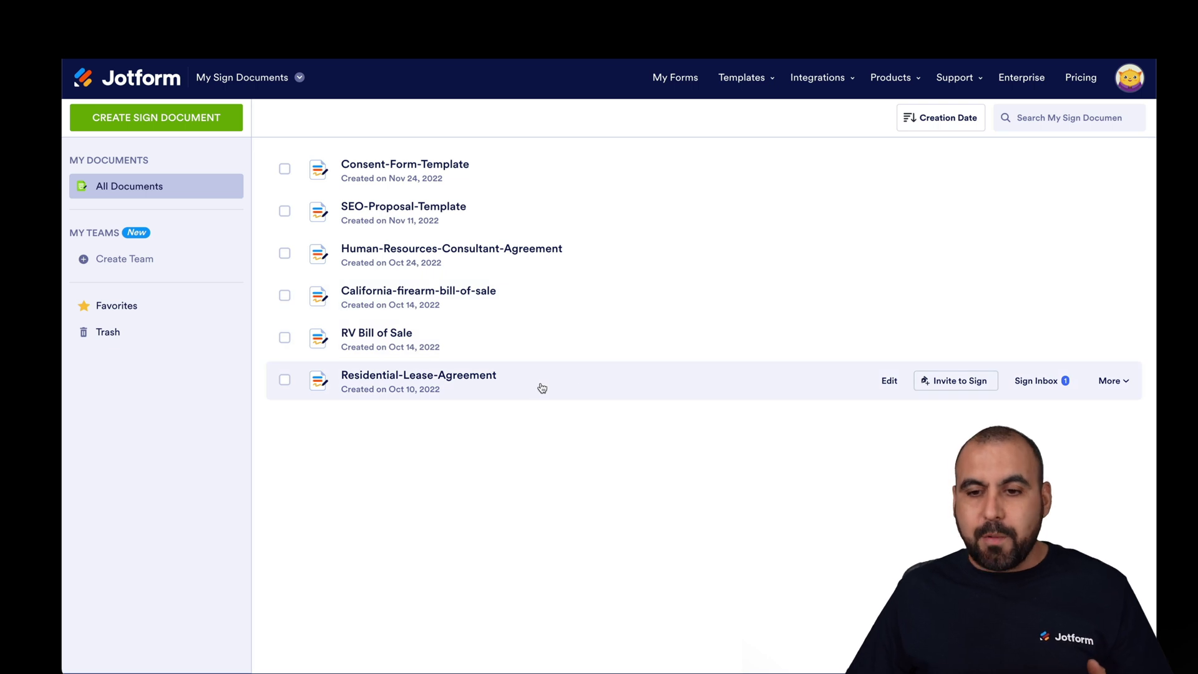
click(1116, 174)
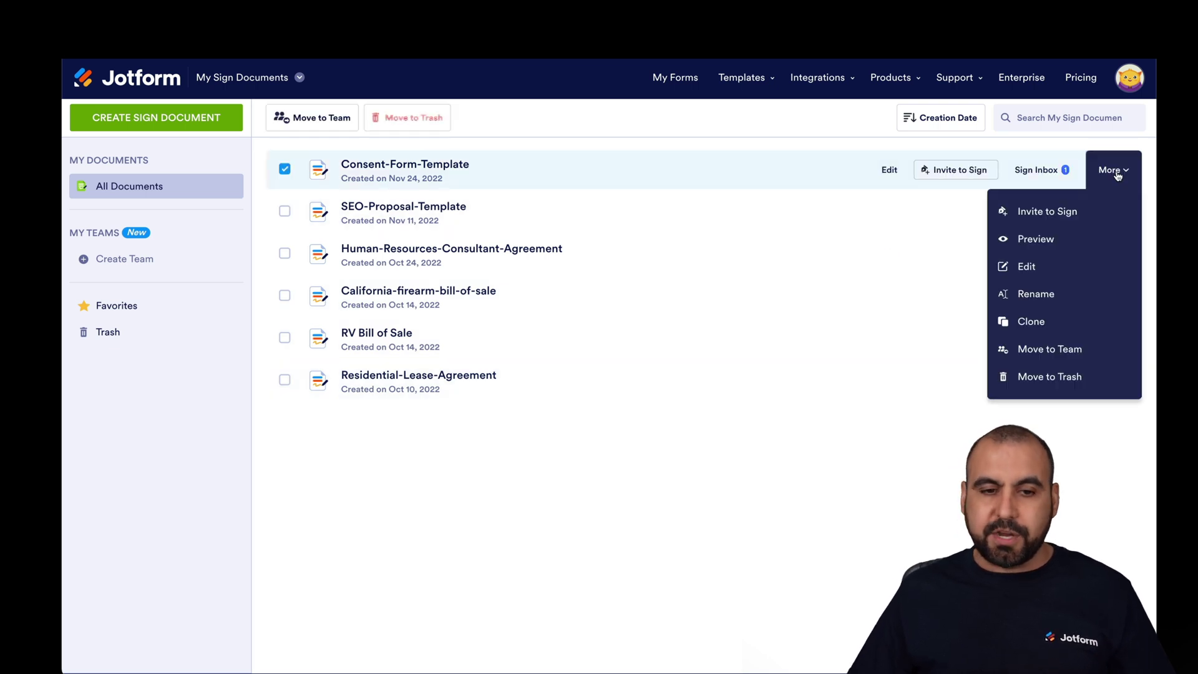
click(740, 494)
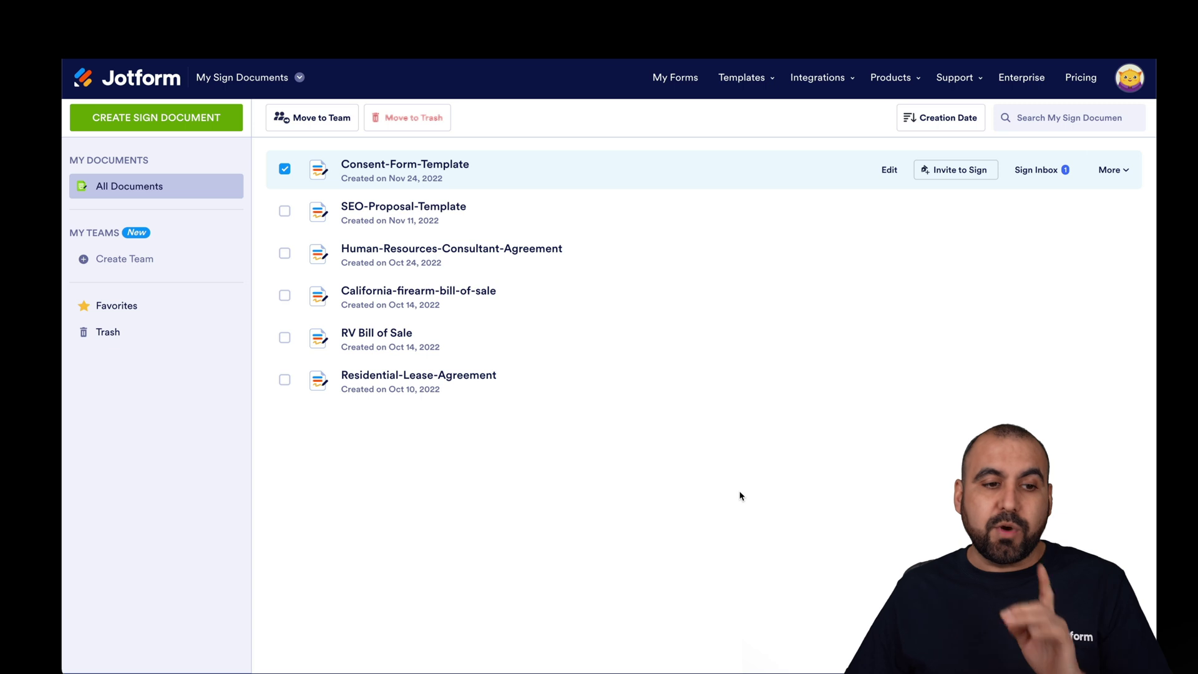
click(184, 131)
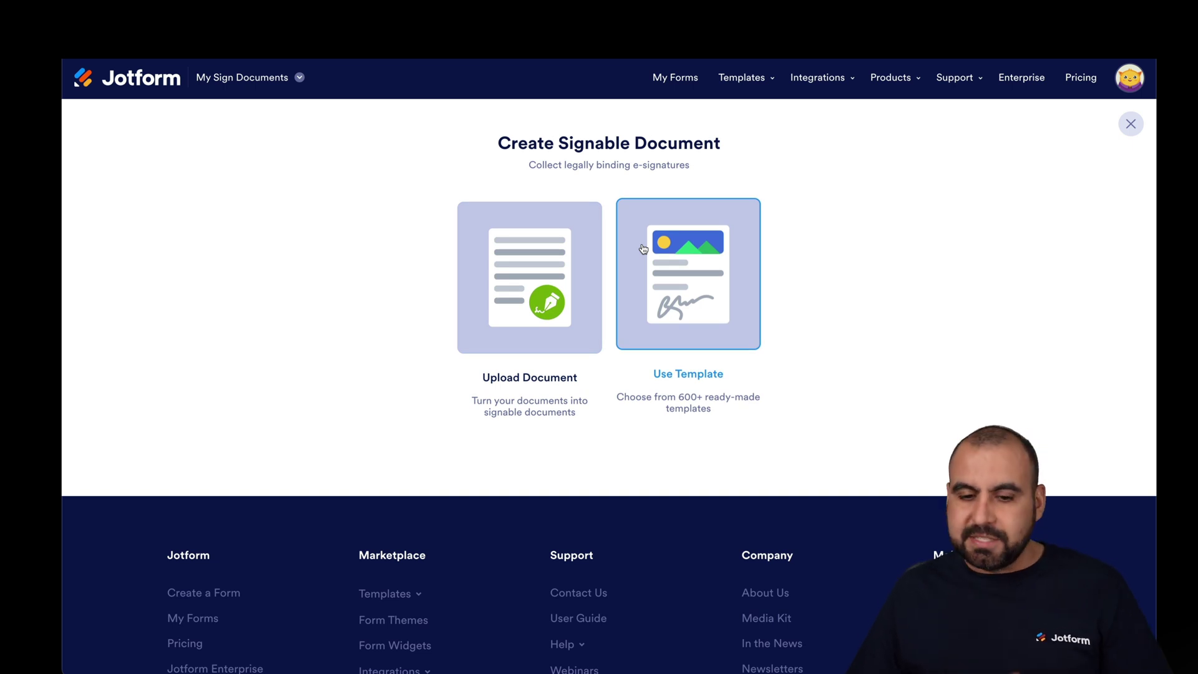
- Choose Use Template and filter the gallery by Industries to the 43 Business PDF templates
click(665, 244)
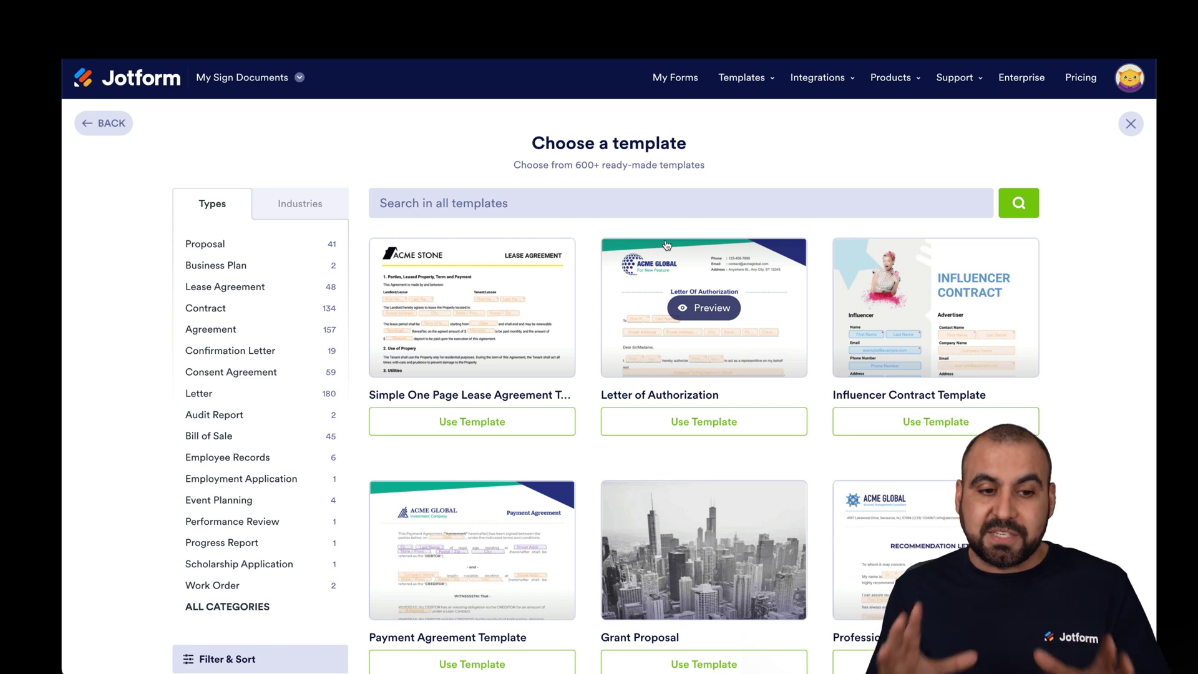
scroll(121, 156, down, 1)
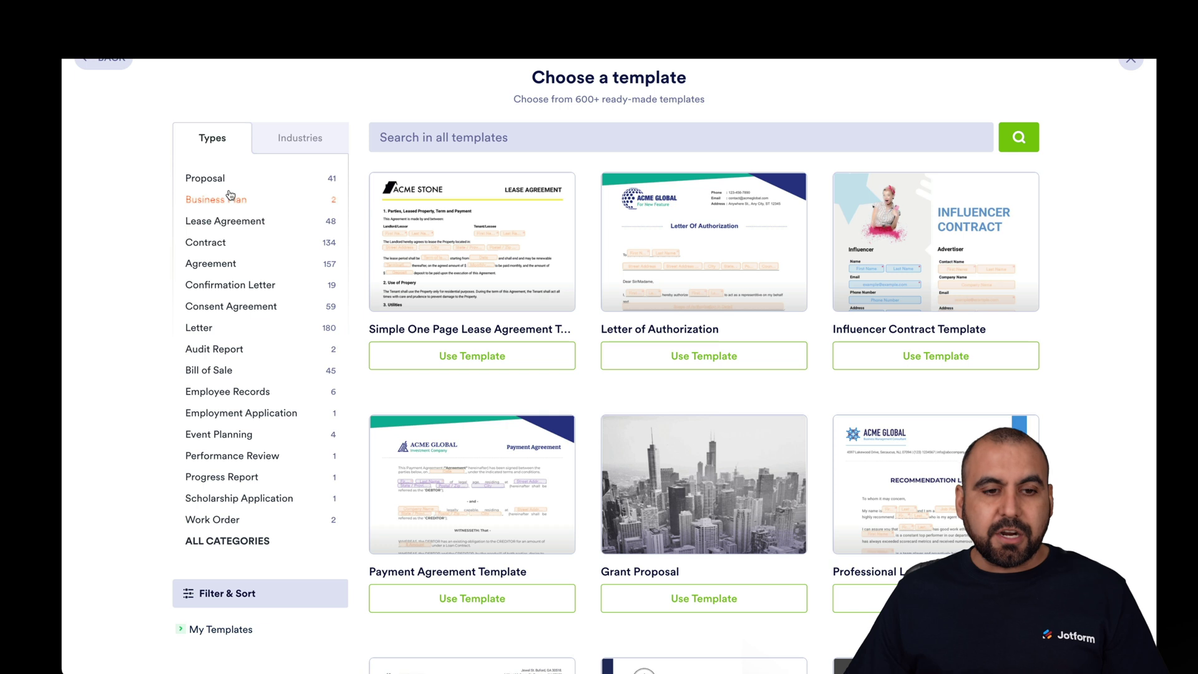
click(273, 145)
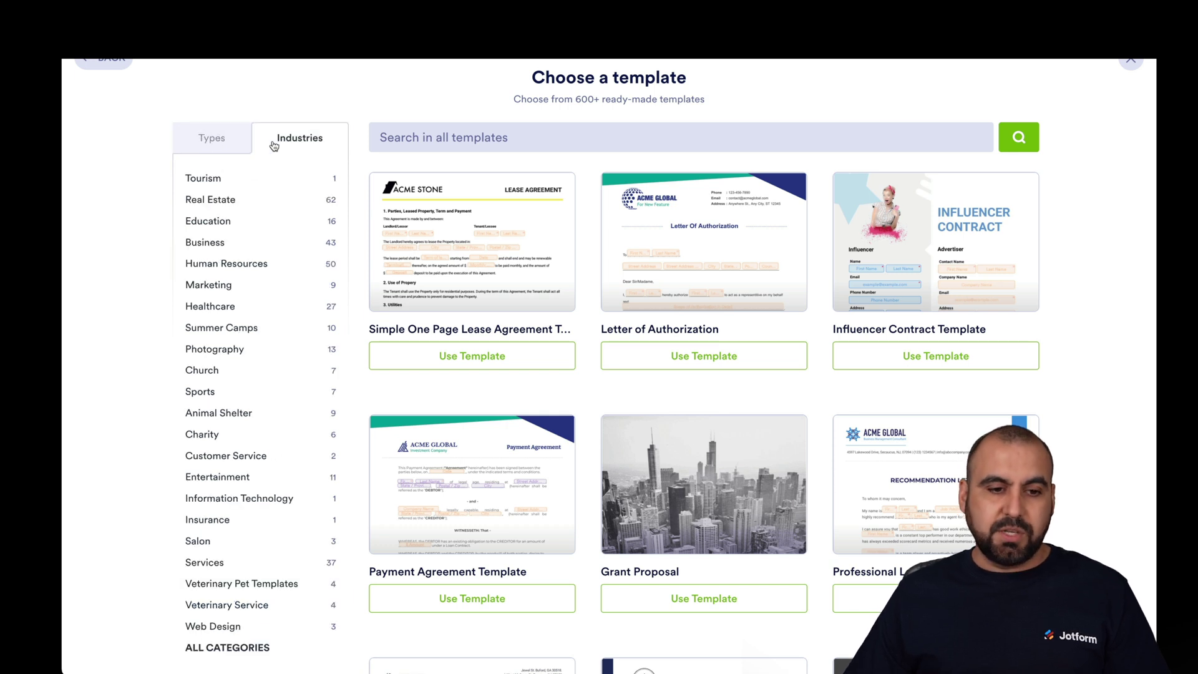
click(223, 242)
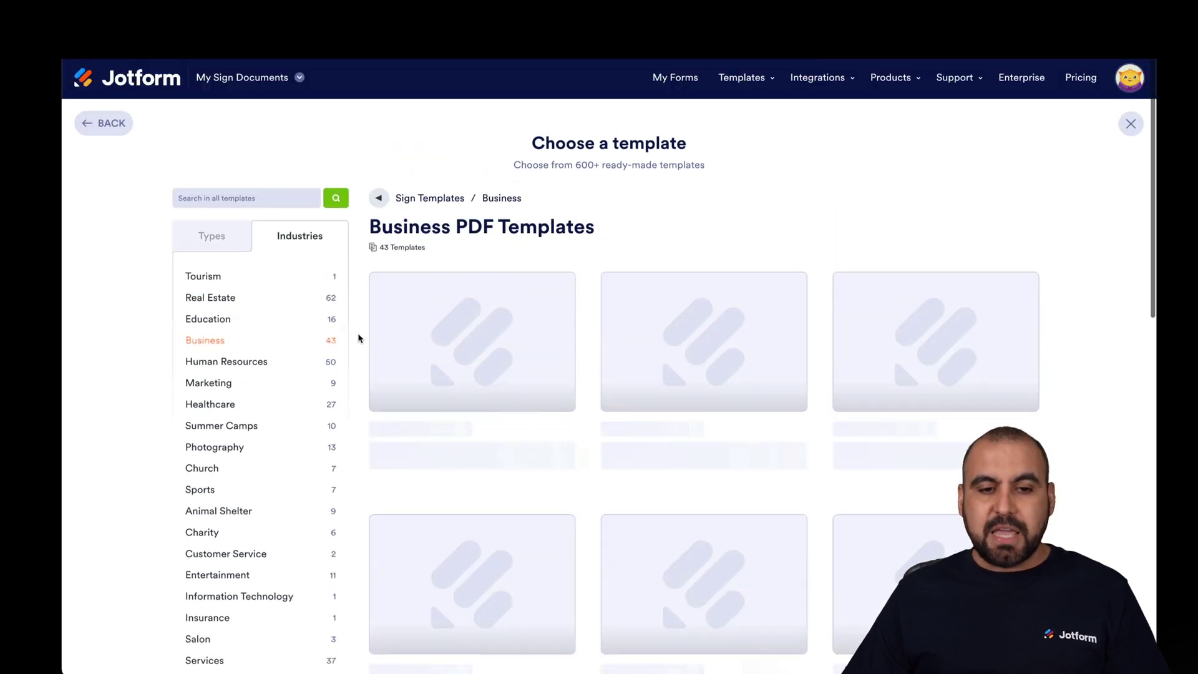
scroll(358, 337, down, 3)
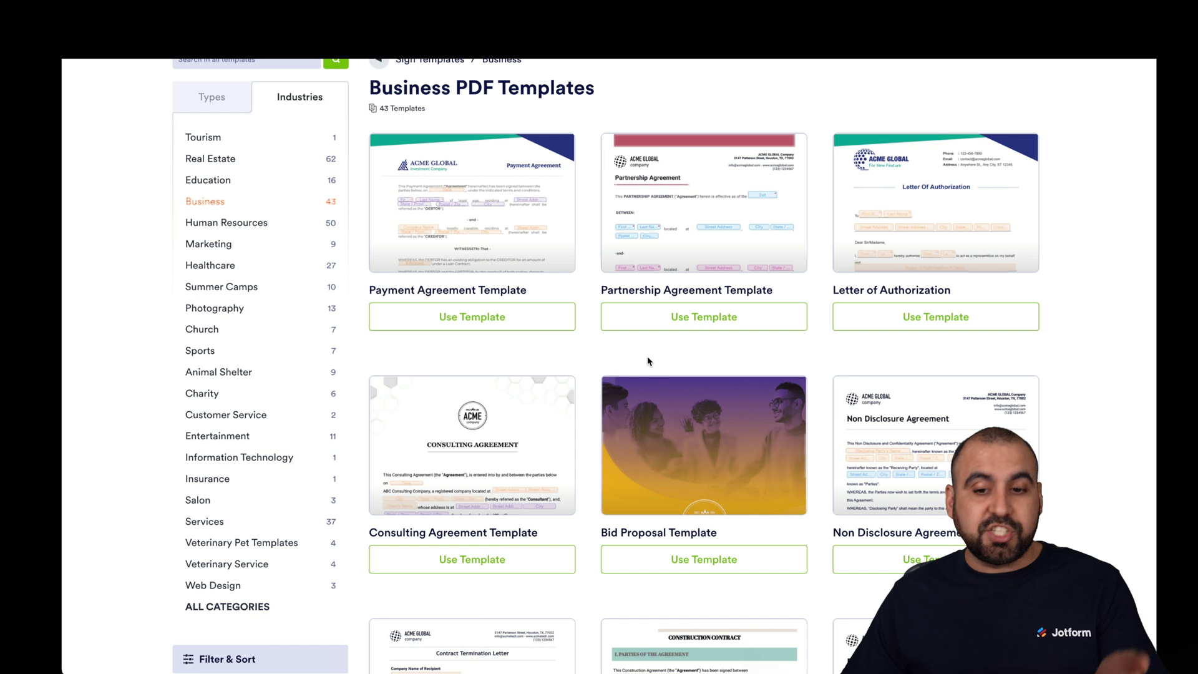
scroll(672, 353, down, 3)
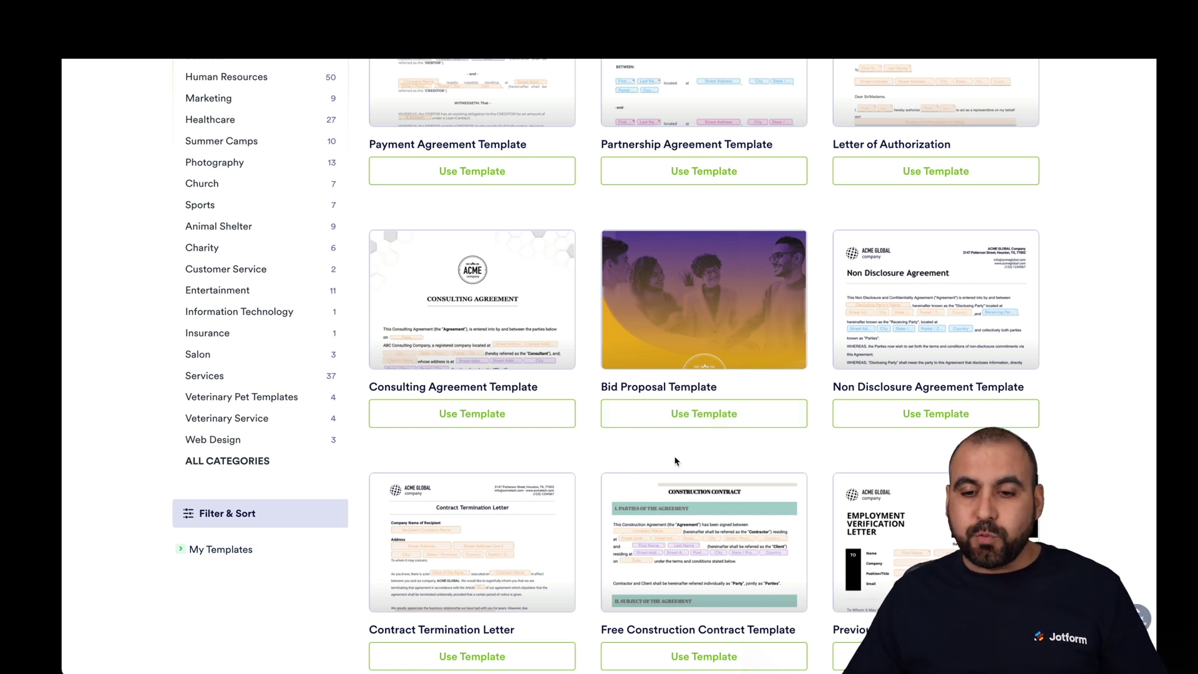
- Preview the Non Disclosure Agreement template, inspecting its Disclosing Party name and address fields
click(907, 302)
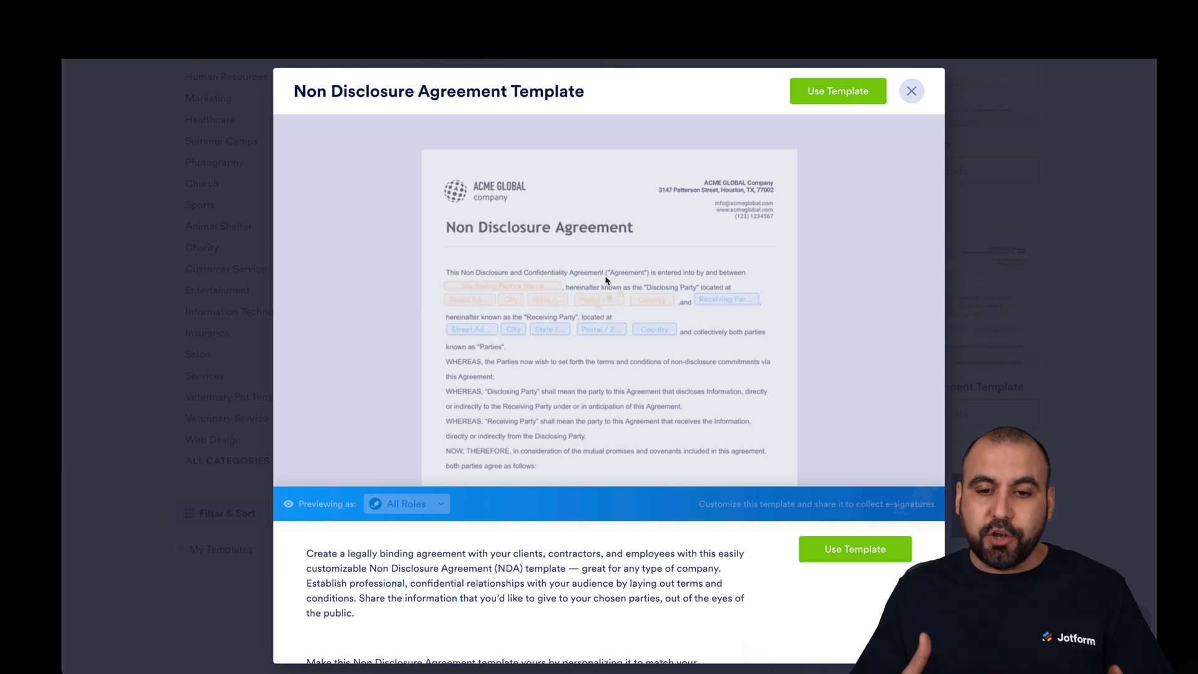
scroll(605, 280, down, 8)
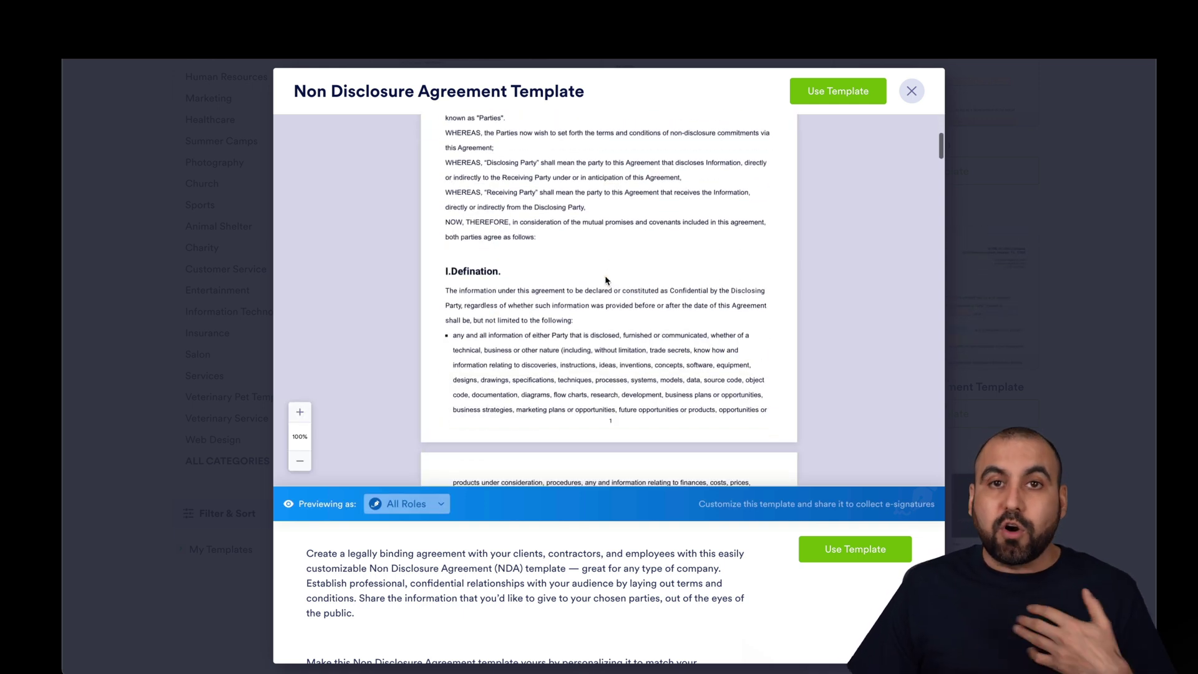
scroll(605, 280, down, 6)
scroll(605, 280, up, 15)
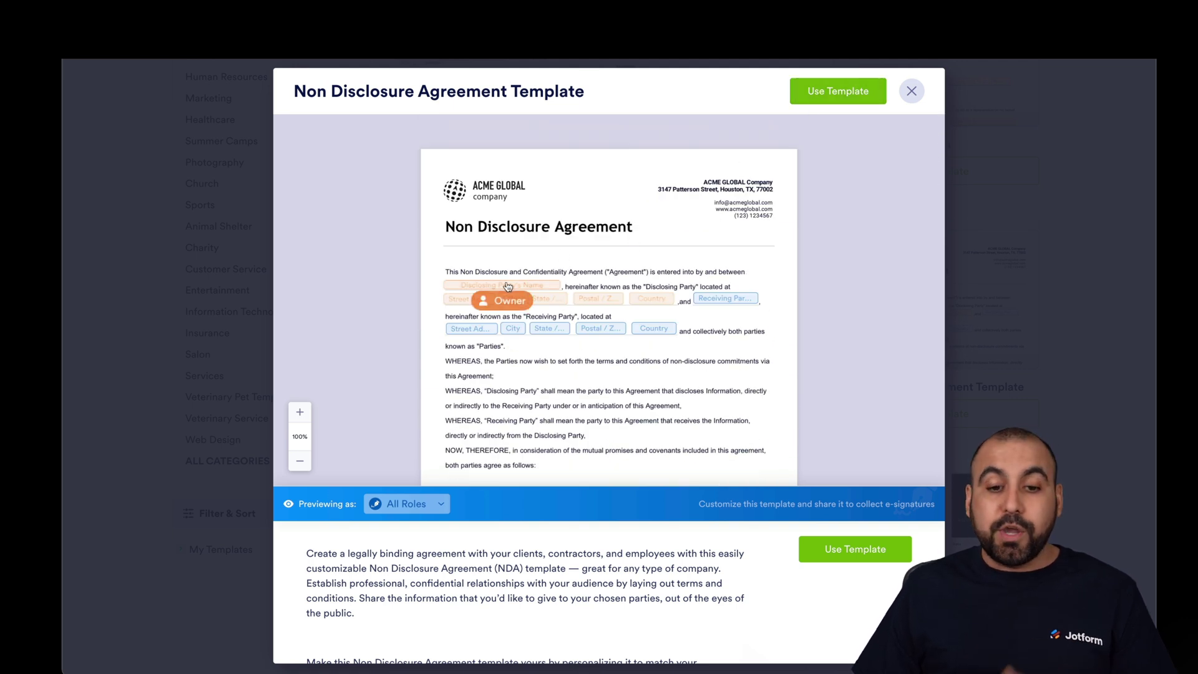
click(504, 286)
click(684, 306)
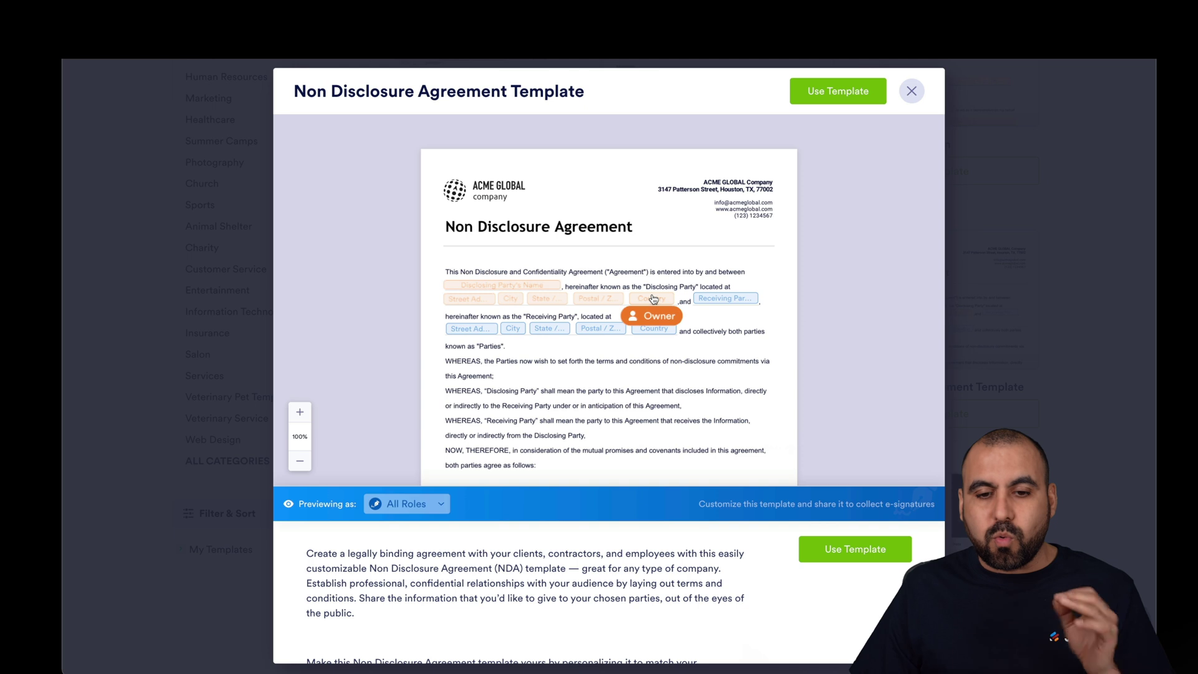
click(652, 299)
click(805, 279)
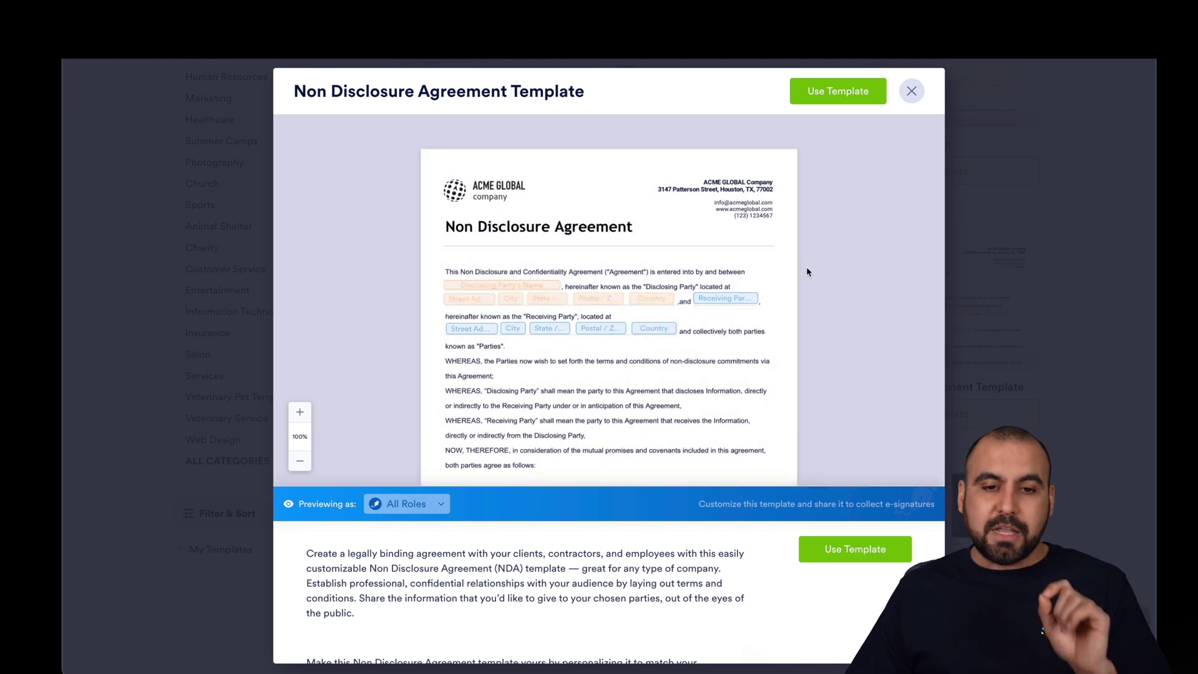
key(Escape)
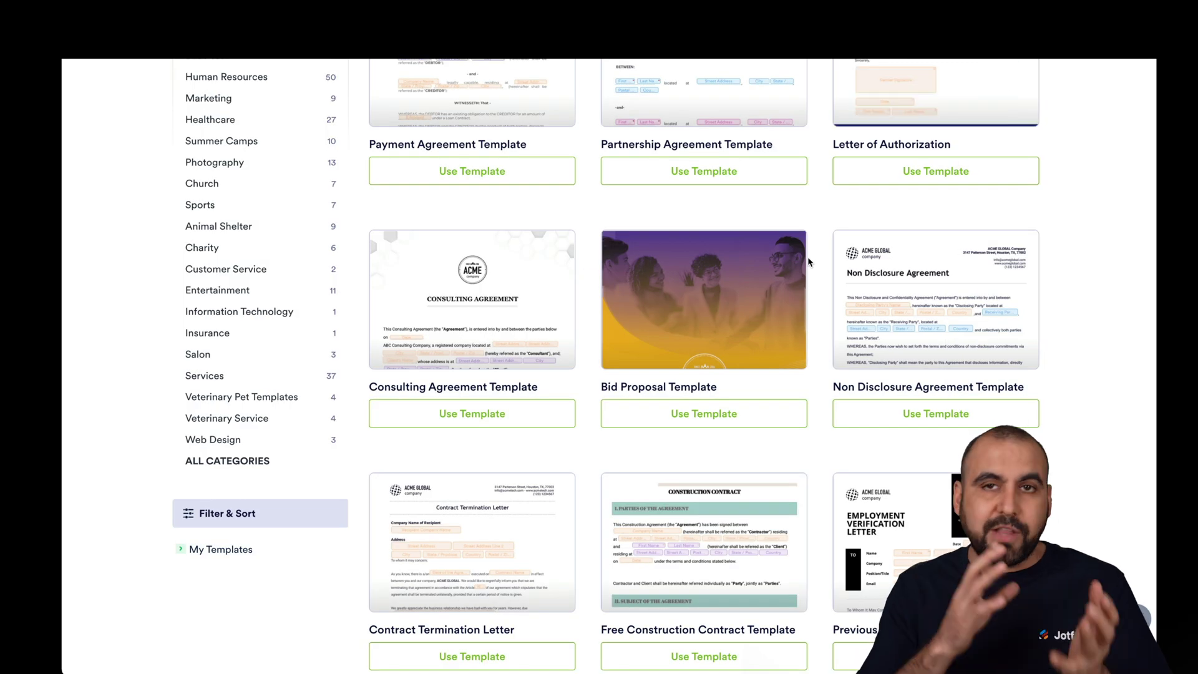
- Preview the Payment Agreement template, then return to the Create Signable Document choices
scroll(807, 257, up, 5)
click(502, 334)
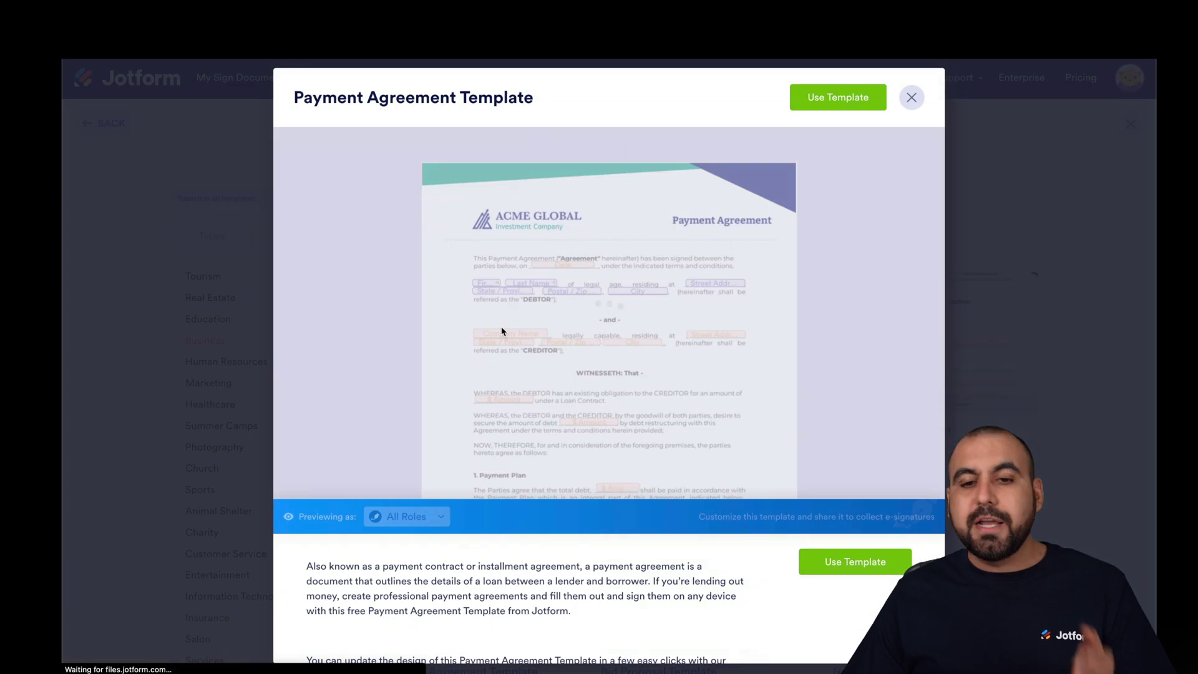
scroll(672, 277, down, 1)
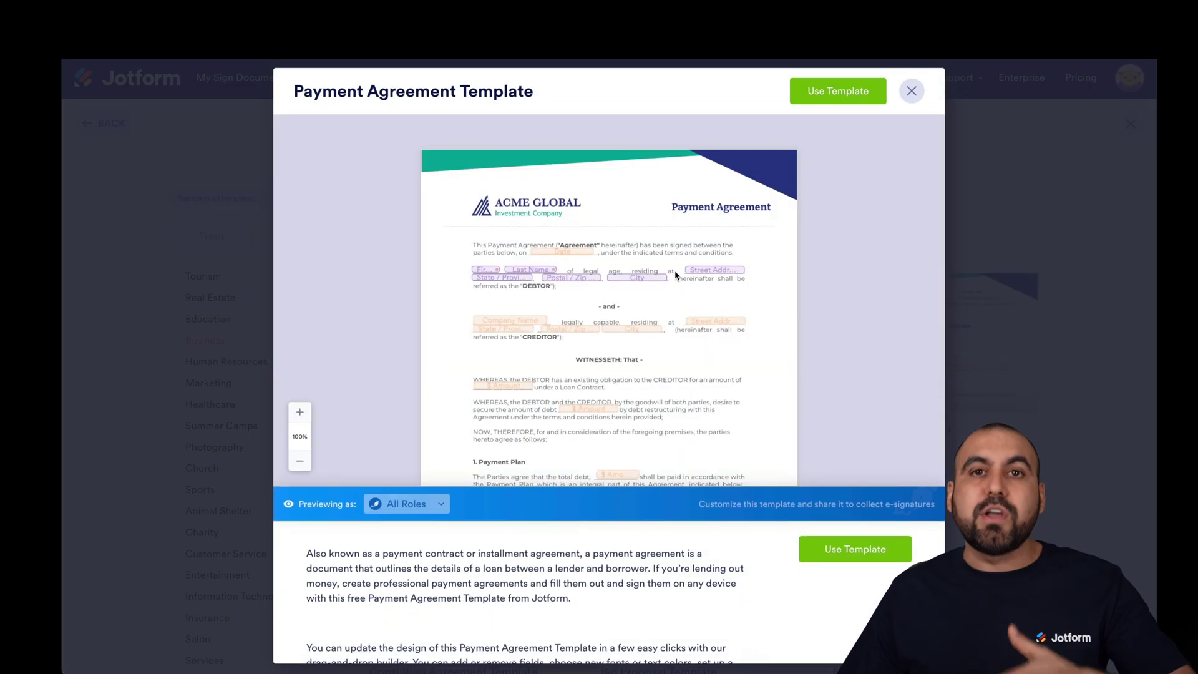
click(911, 91)
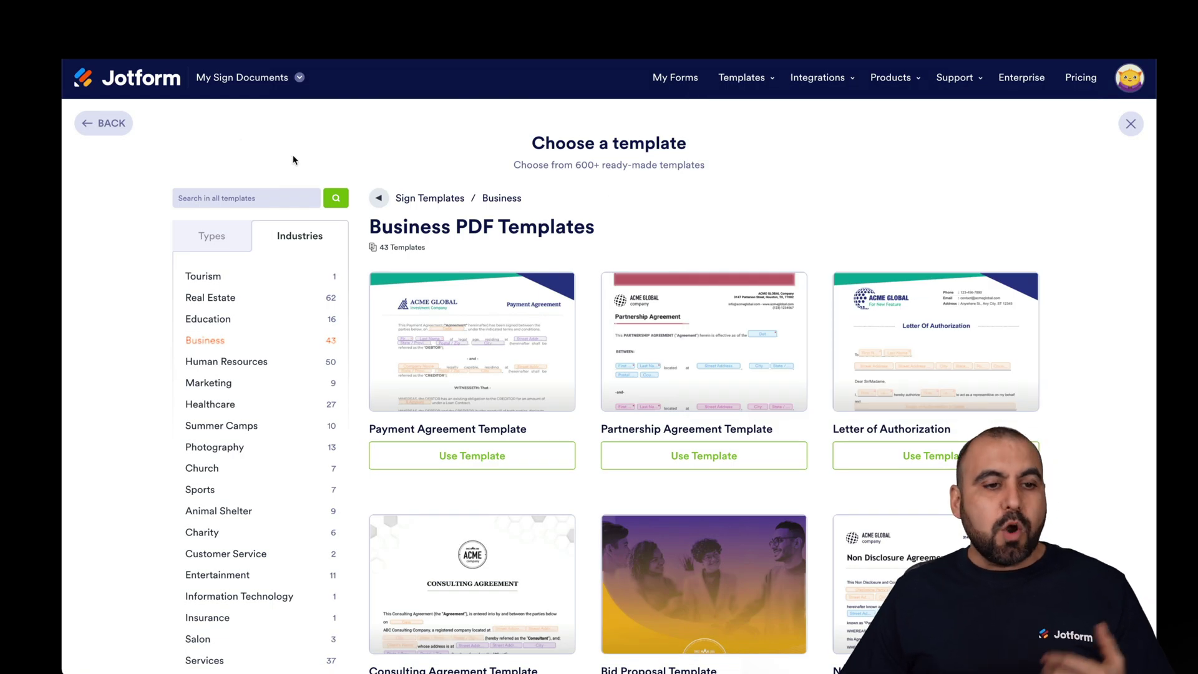
click(110, 124)
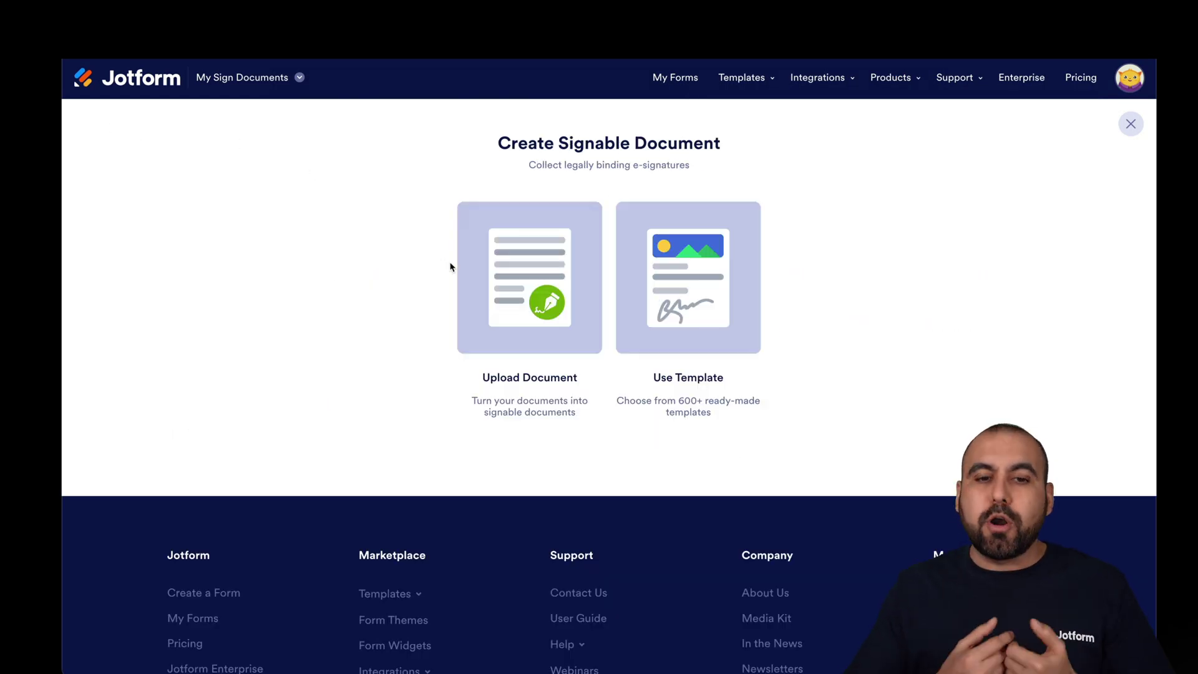
- Upload Consent-Form-Template.pdf from the computer and create a signable document from it
click(549, 293)
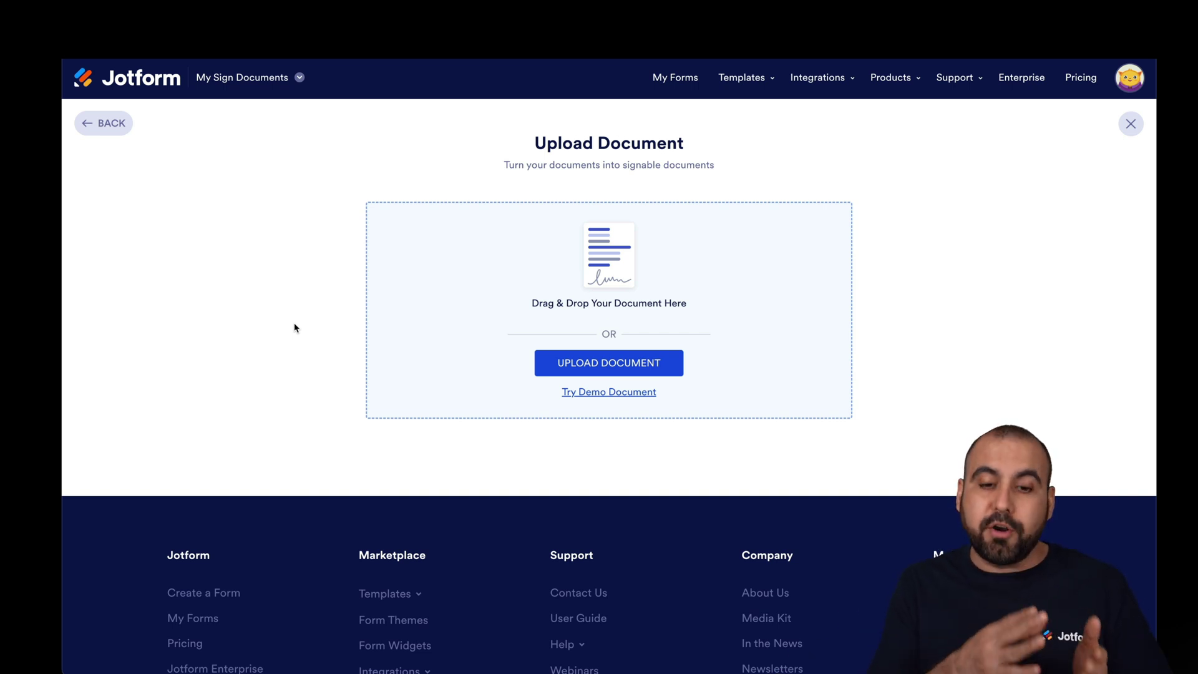
click(603, 364)
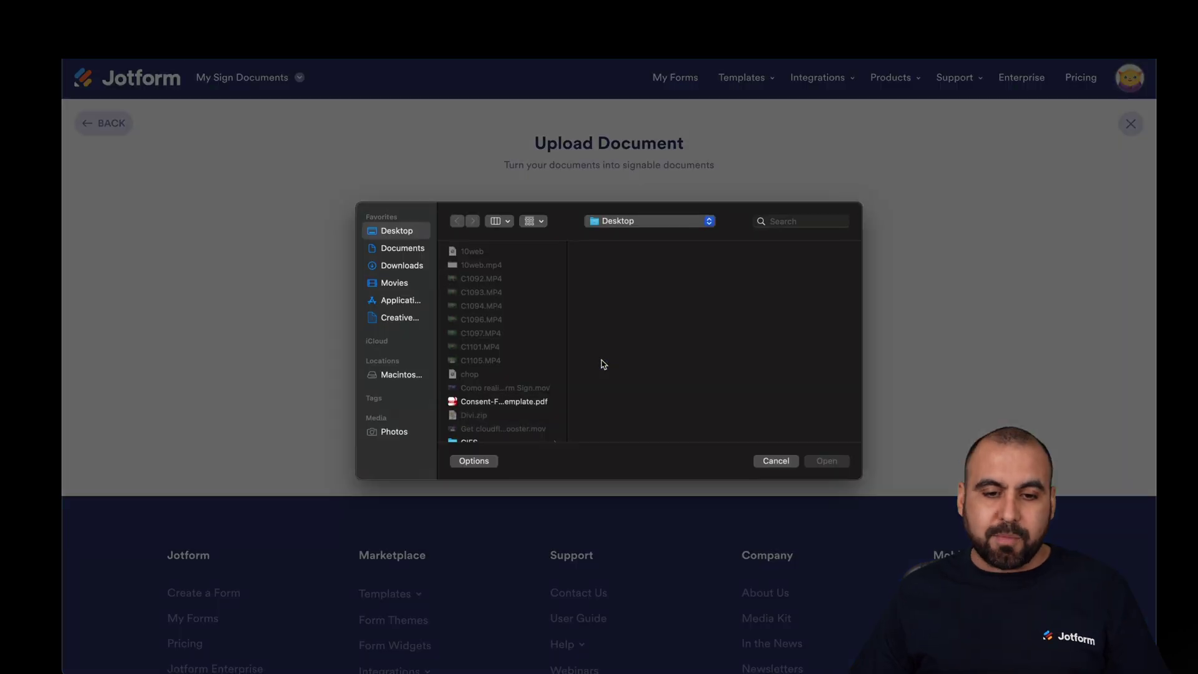
click(527, 402)
click(825, 460)
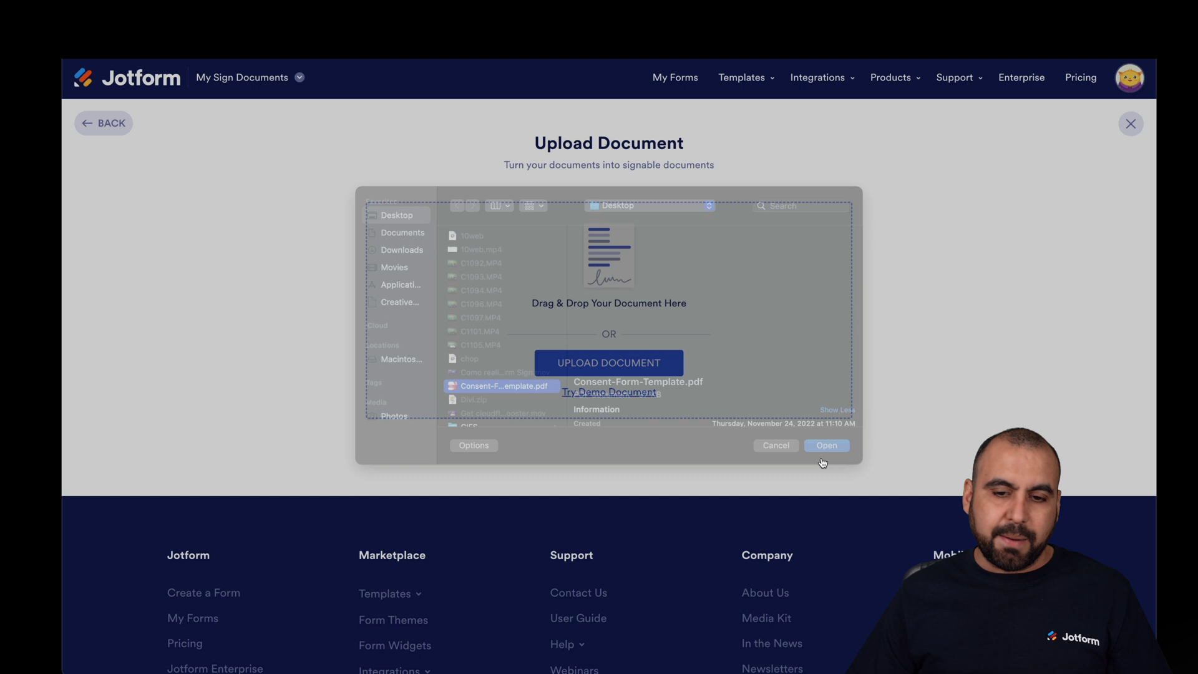
click(744, 359)
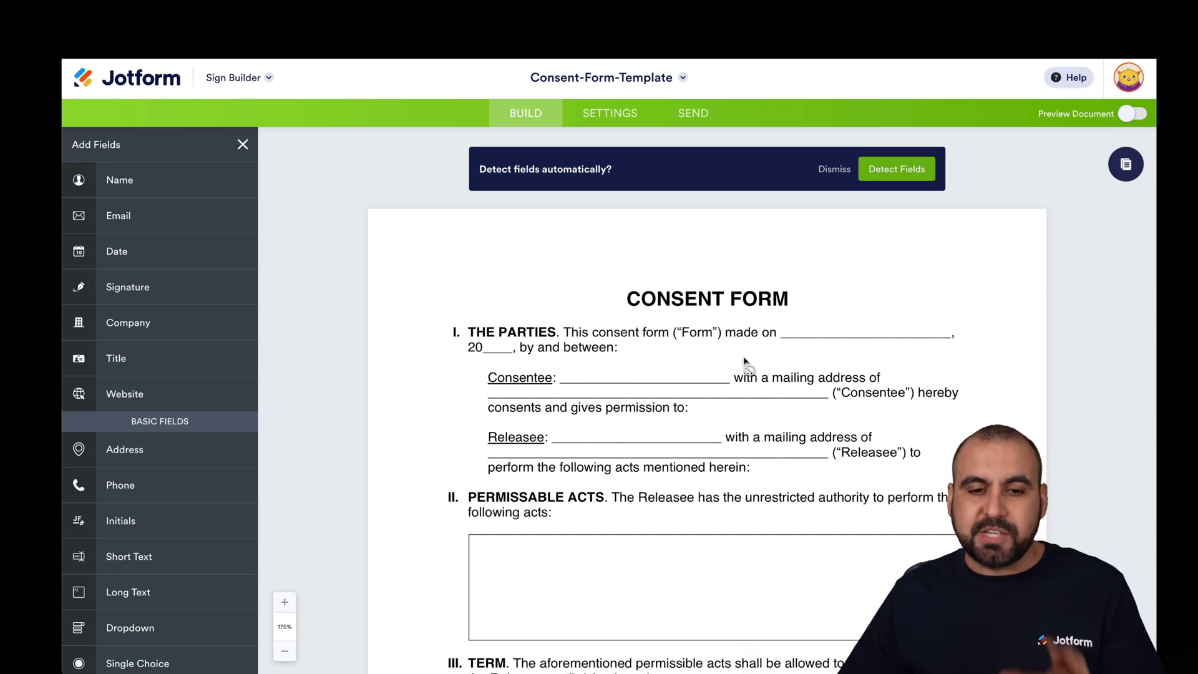
- Run automatic field detection to place 12 fields over the consent form's blanks
scroll(744, 362, down, 1)
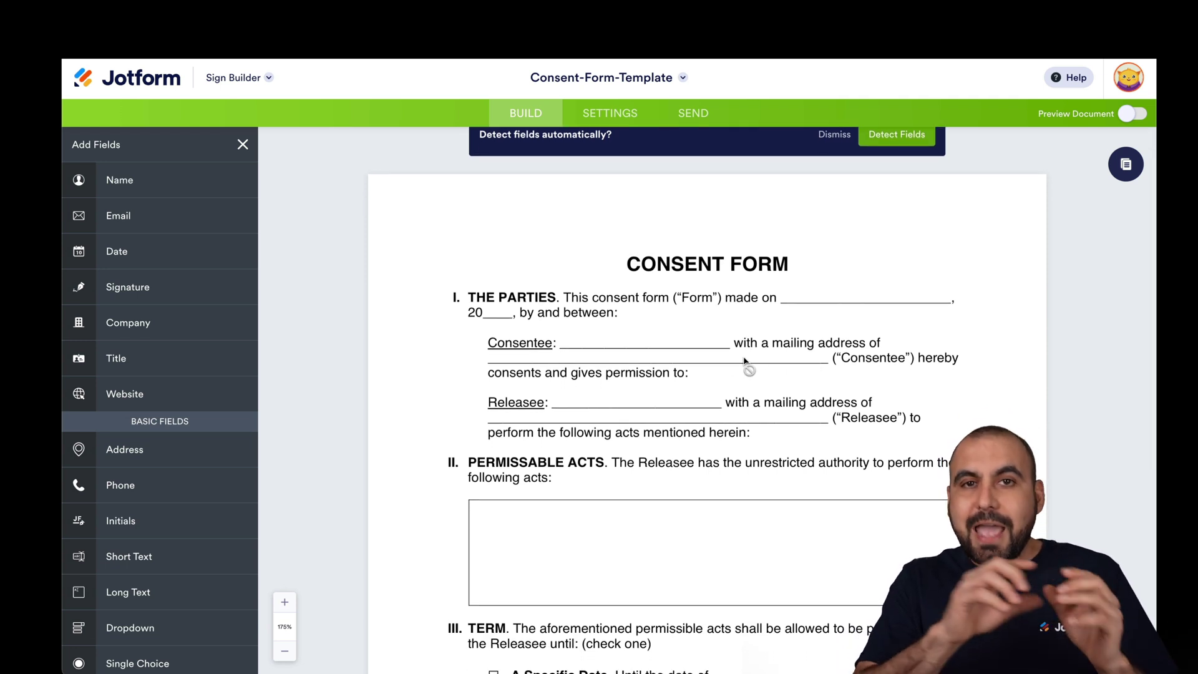
scroll(744, 363, up, 1)
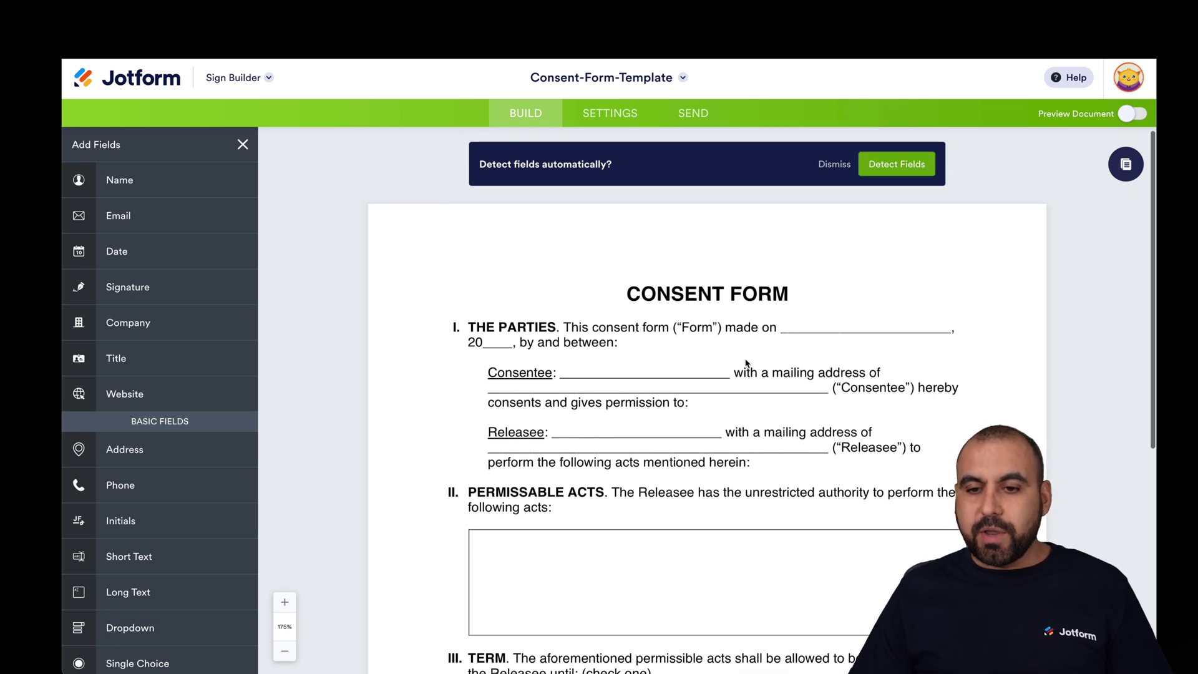
click(897, 164)
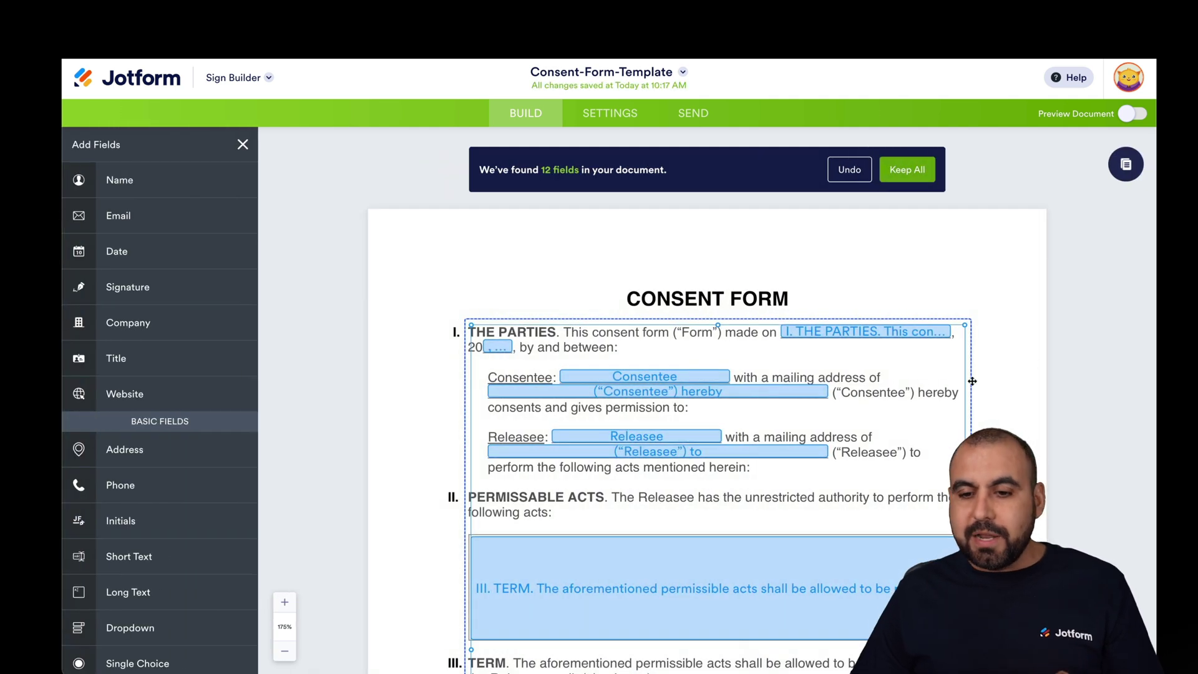
scroll(891, 412, down, 2)
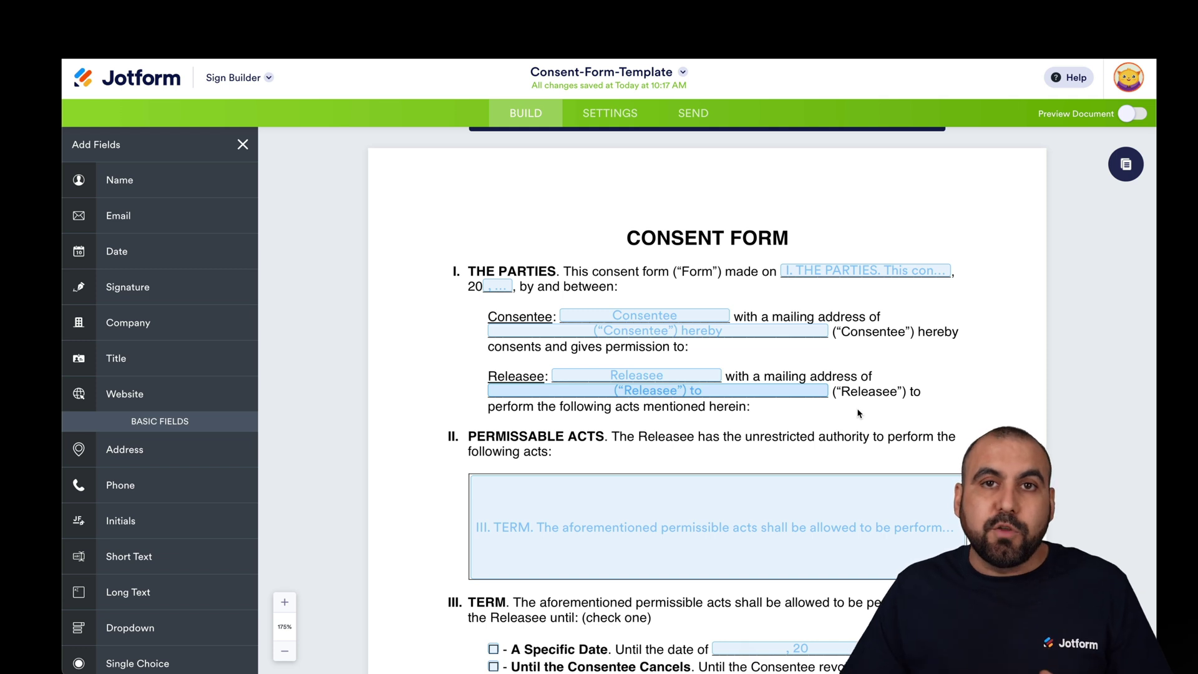
scroll(858, 413, down, 1)
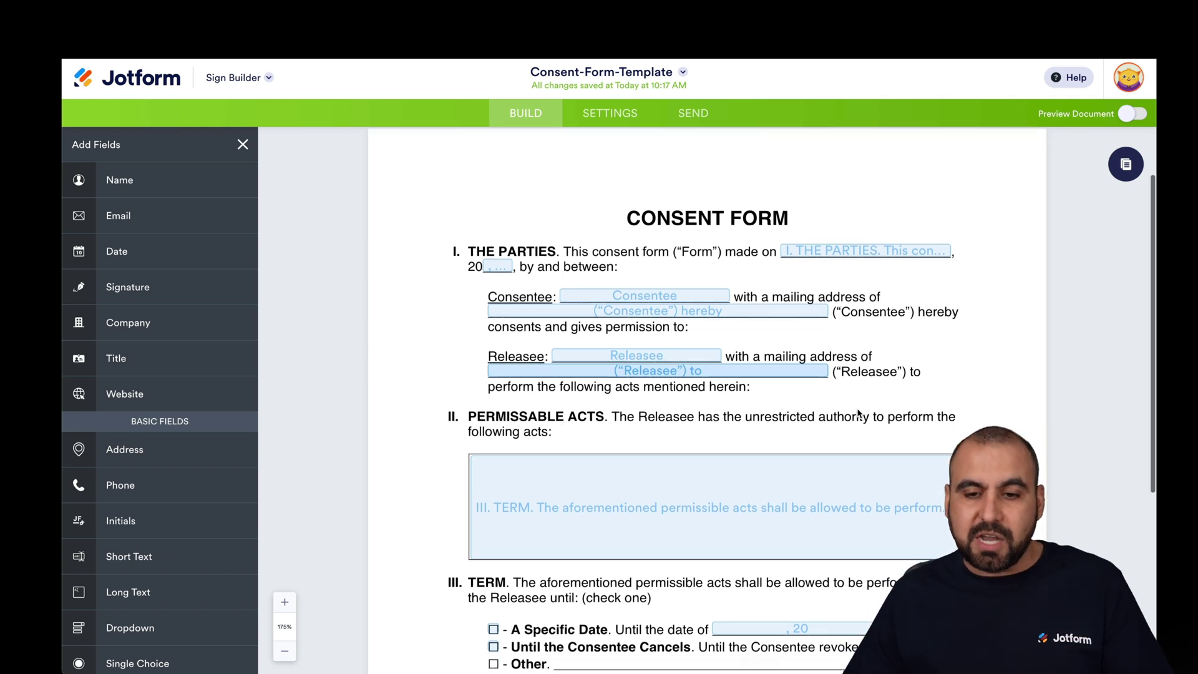
click(809, 245)
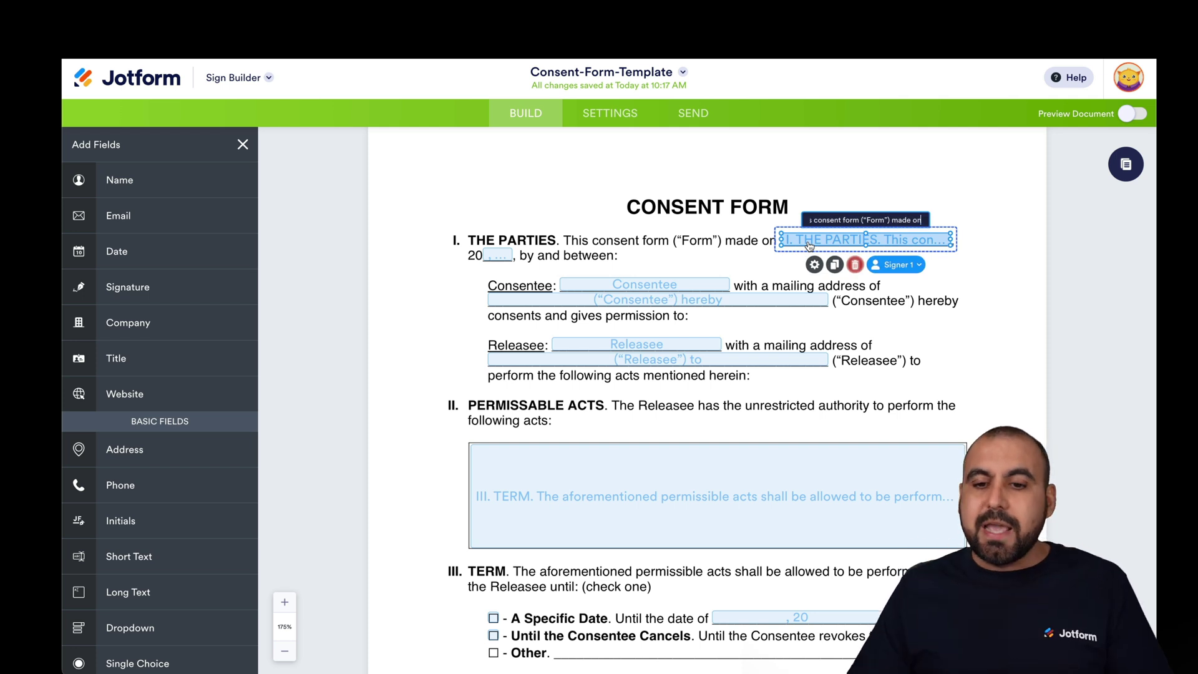
click(645, 285)
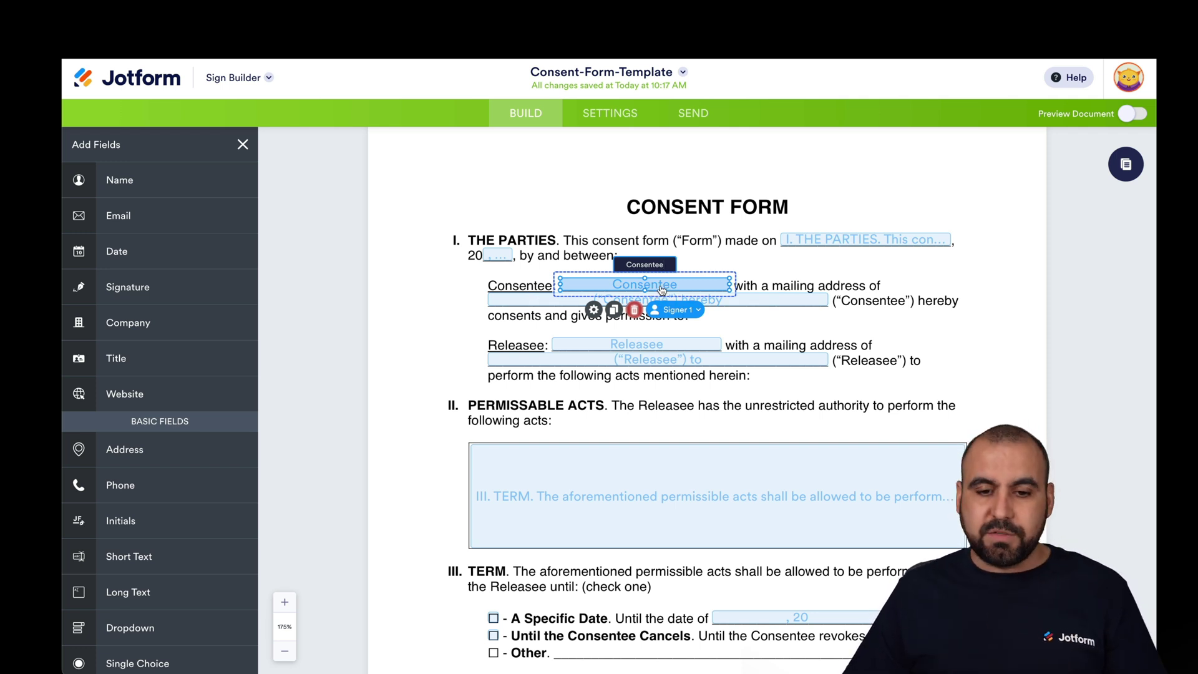
click(594, 311)
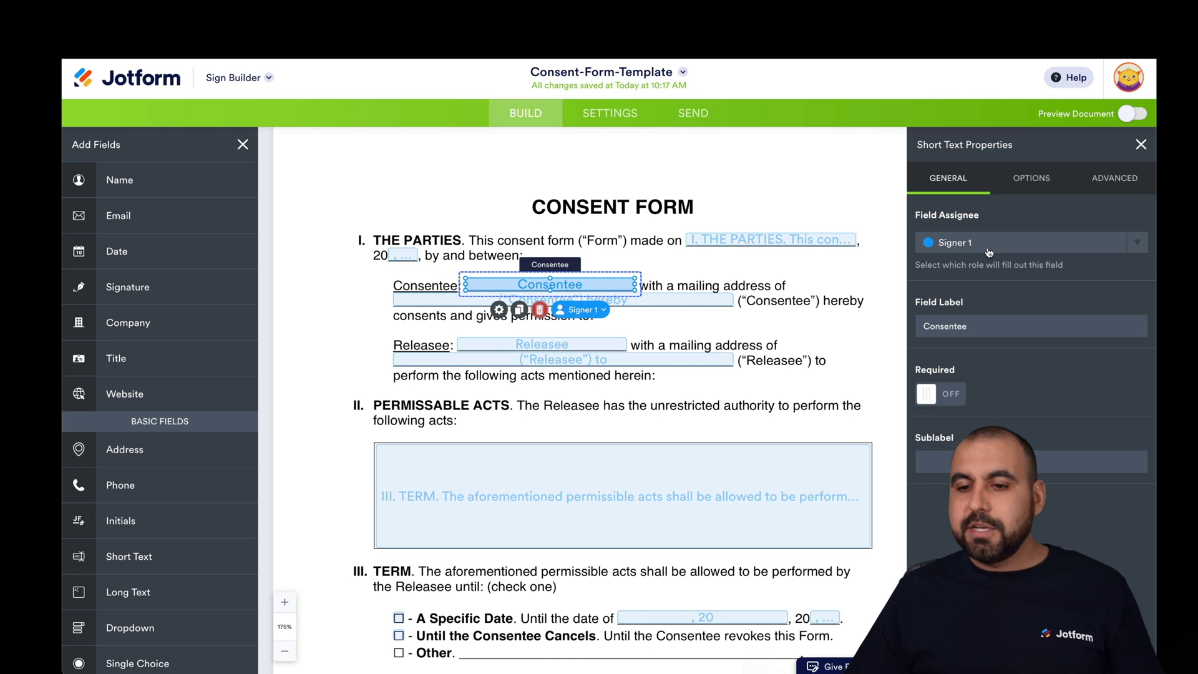
click(1042, 248)
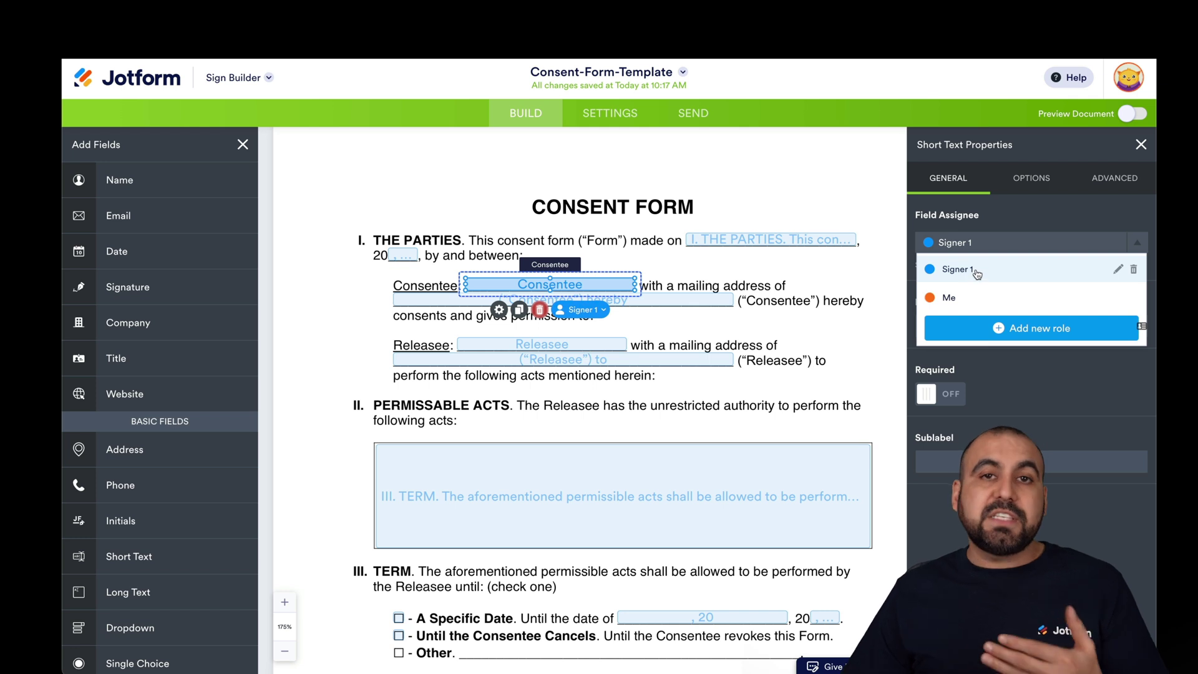
click(963, 299)
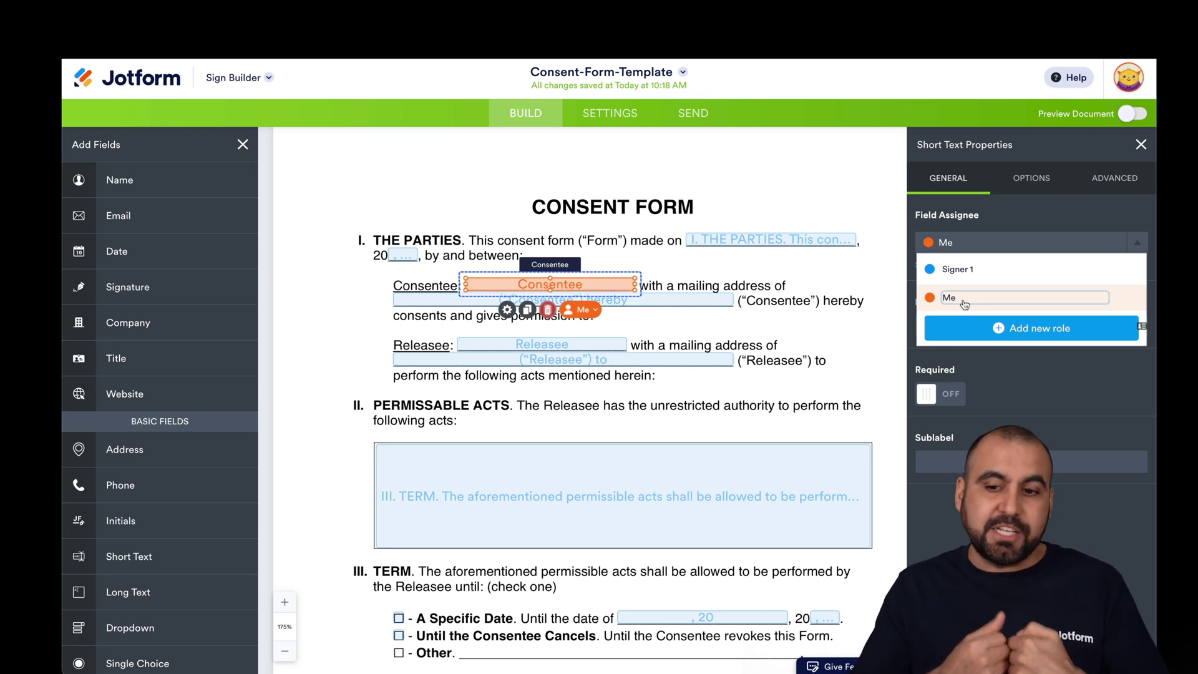
click(989, 271)
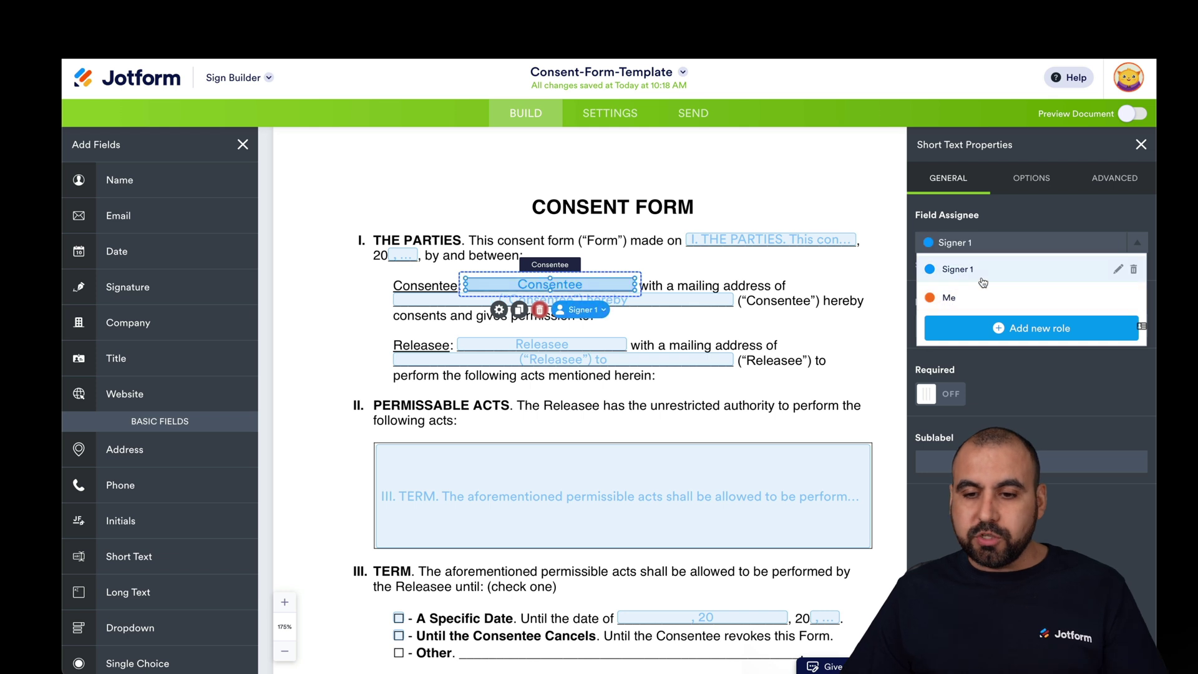
click(1130, 249)
click(1008, 326)
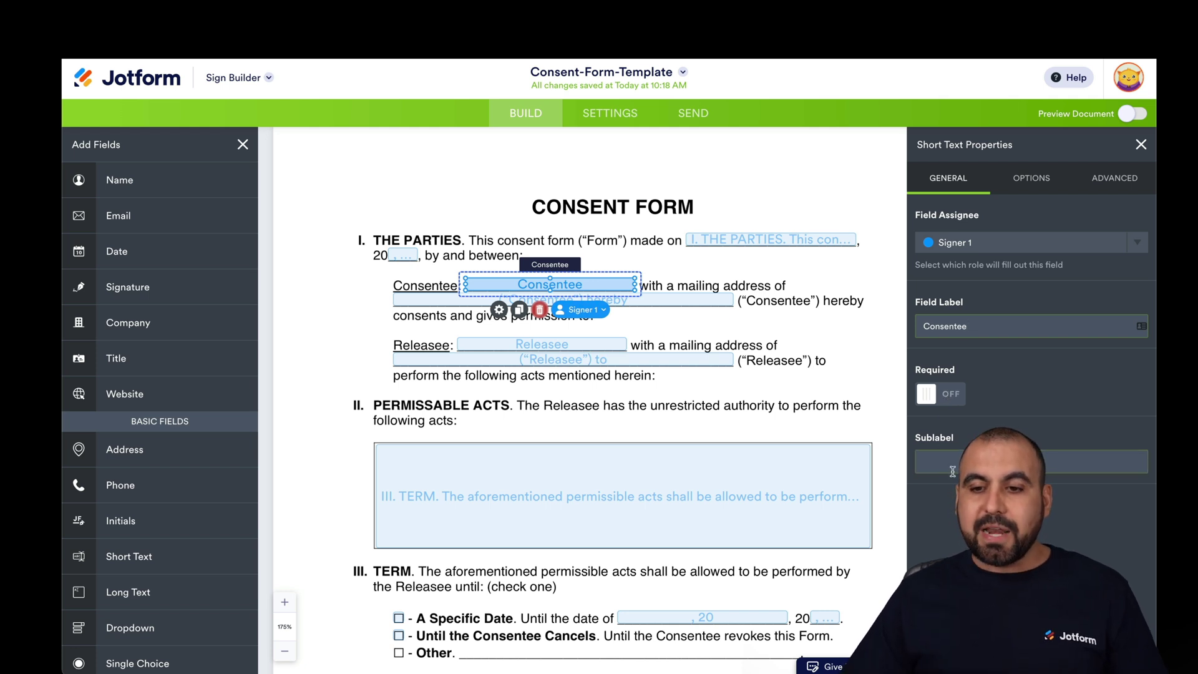
click(1031, 179)
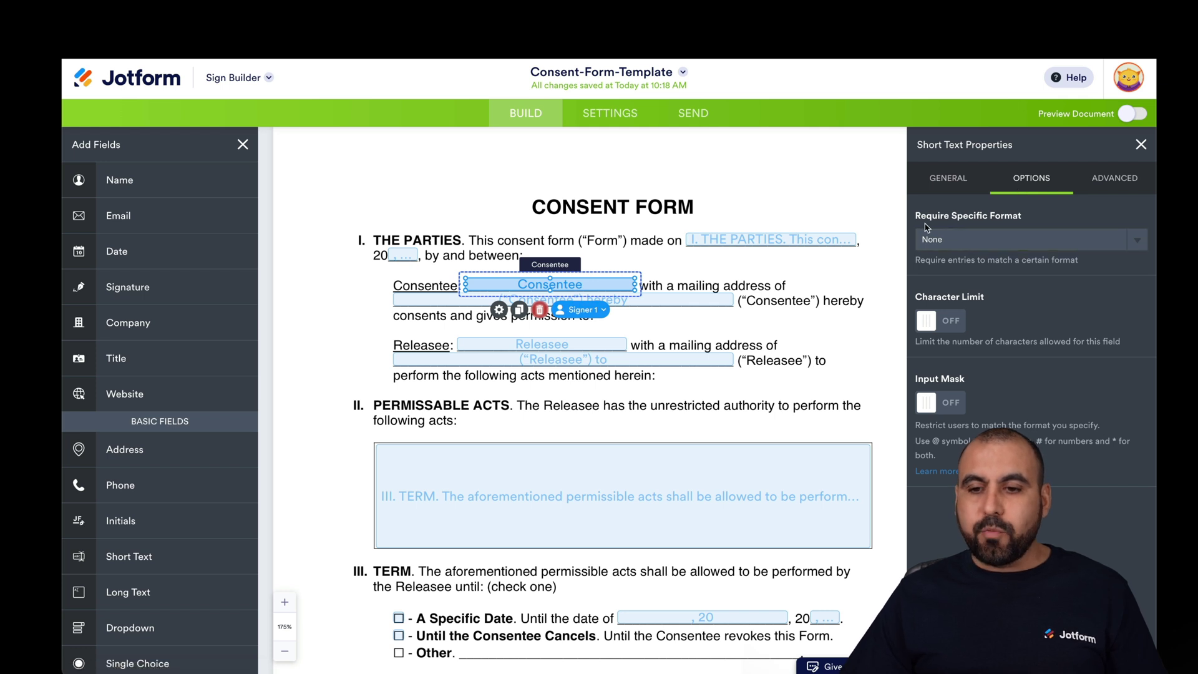
click(1035, 236)
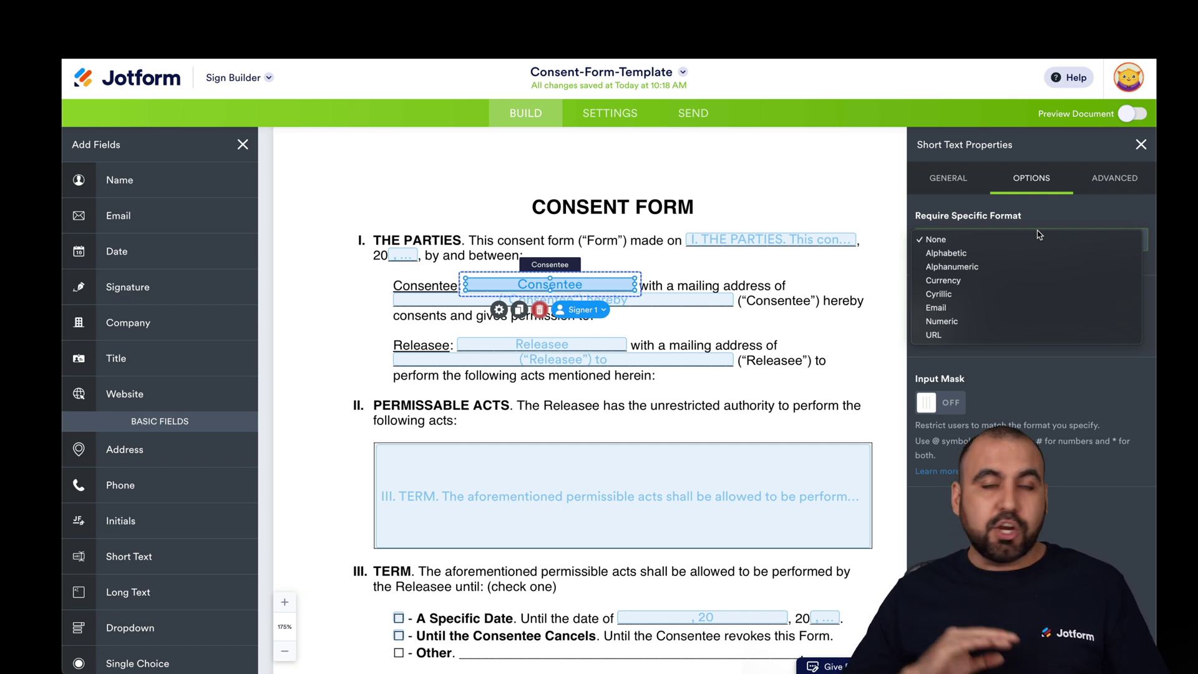
click(1035, 218)
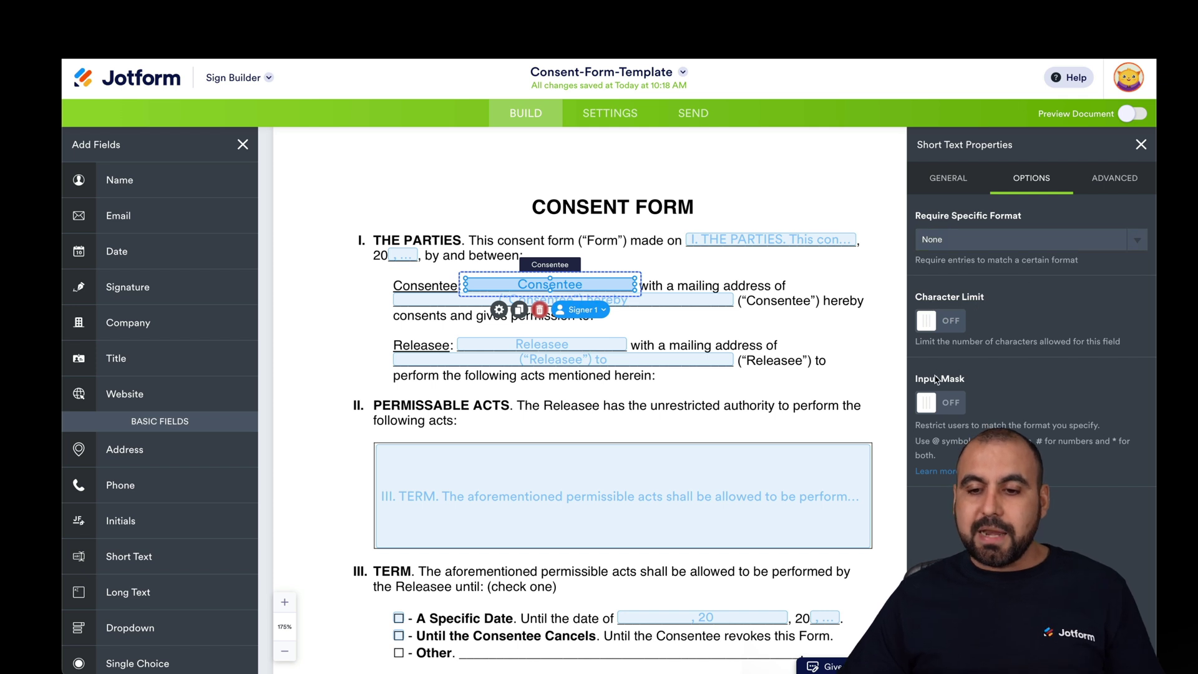
click(1110, 185)
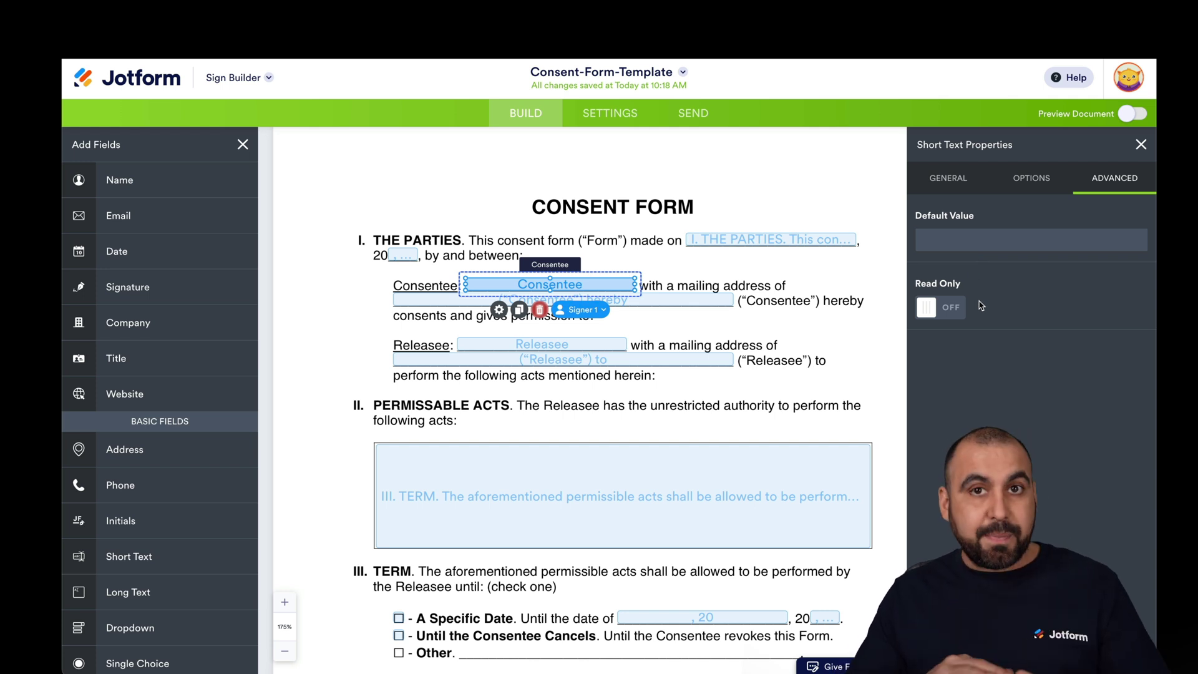
click(884, 200)
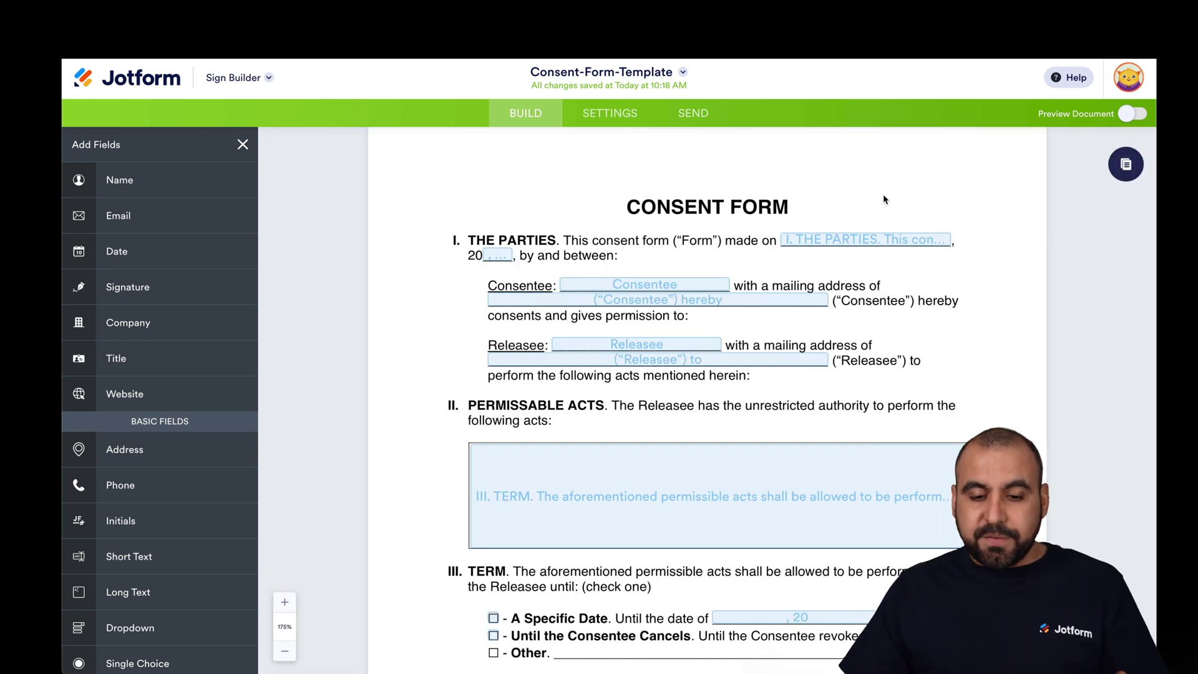
- Add an Other option after Specific Date and Consentee Cancels in the Term checkbox group
scroll(884, 199, down, 5)
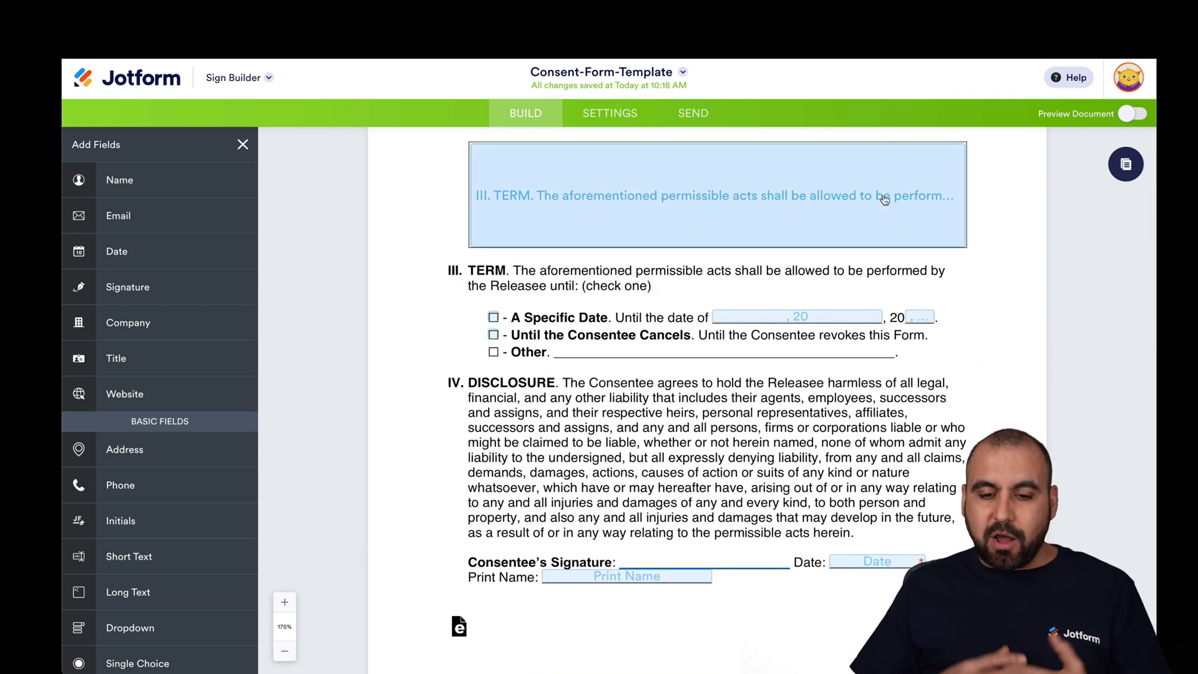
click(493, 336)
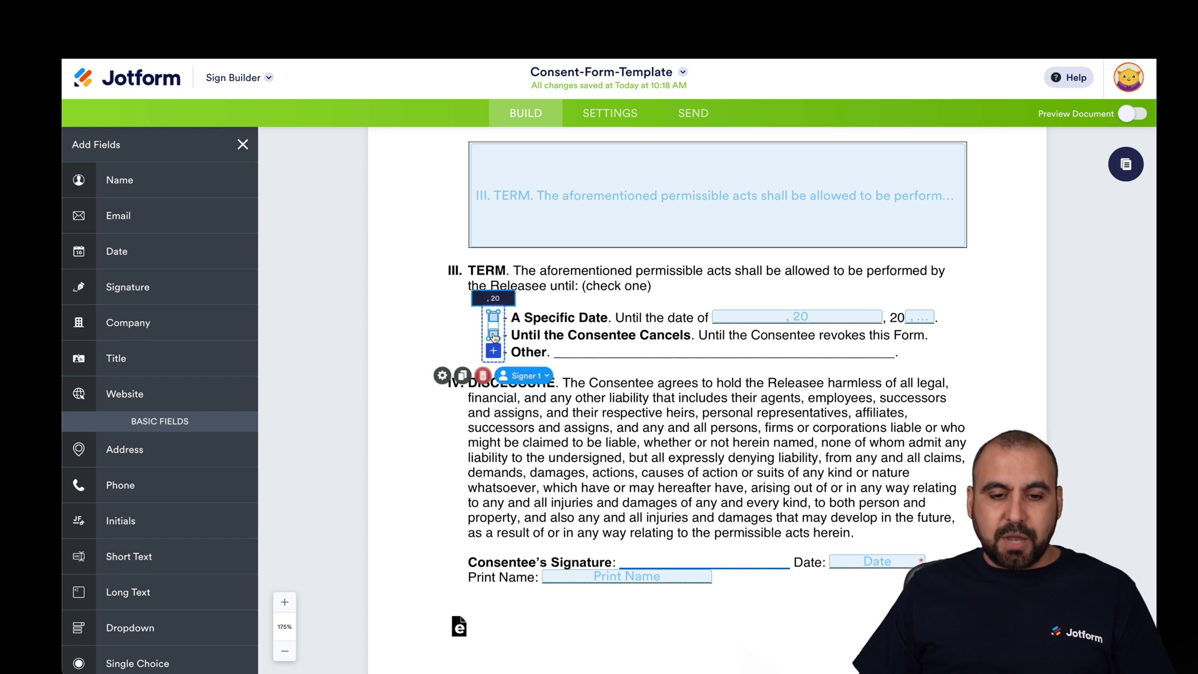
click(442, 376)
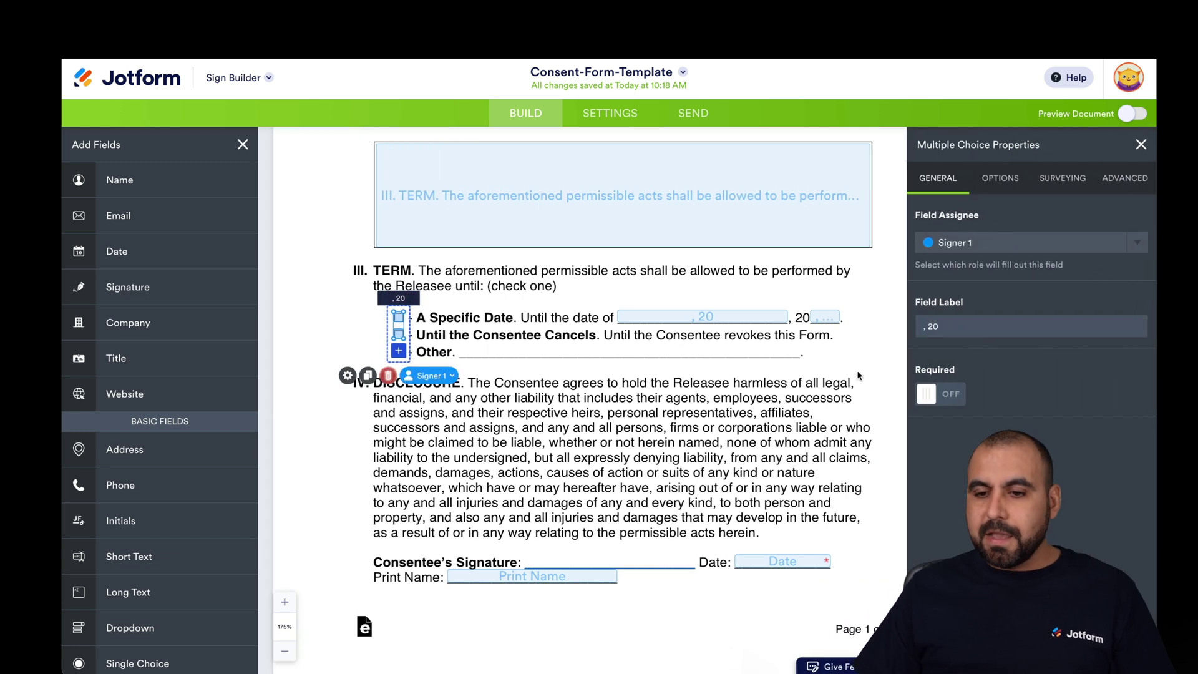
click(1002, 184)
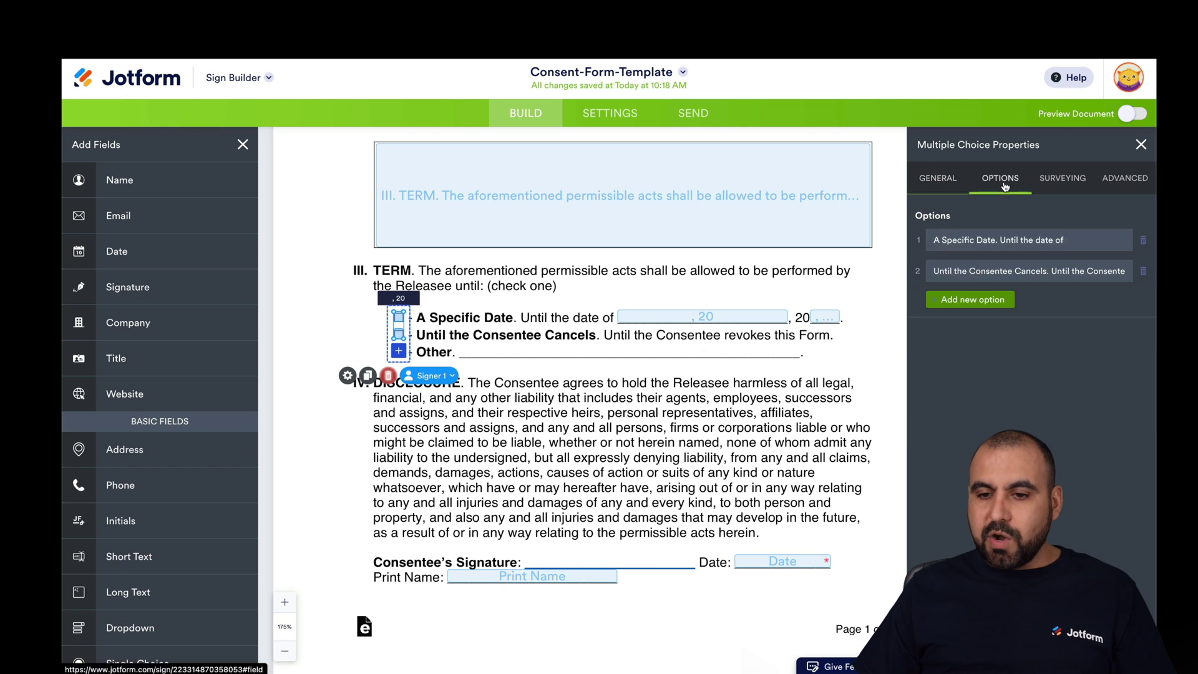
click(954, 299)
triple_click(979, 304)
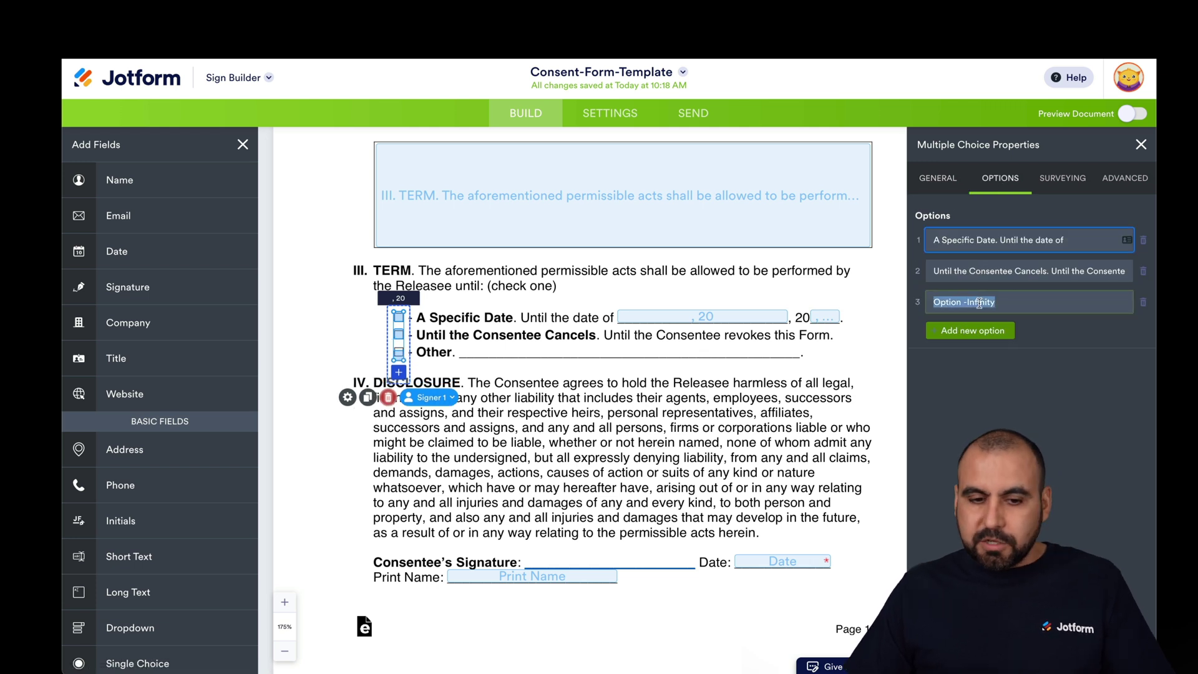
text(Other)
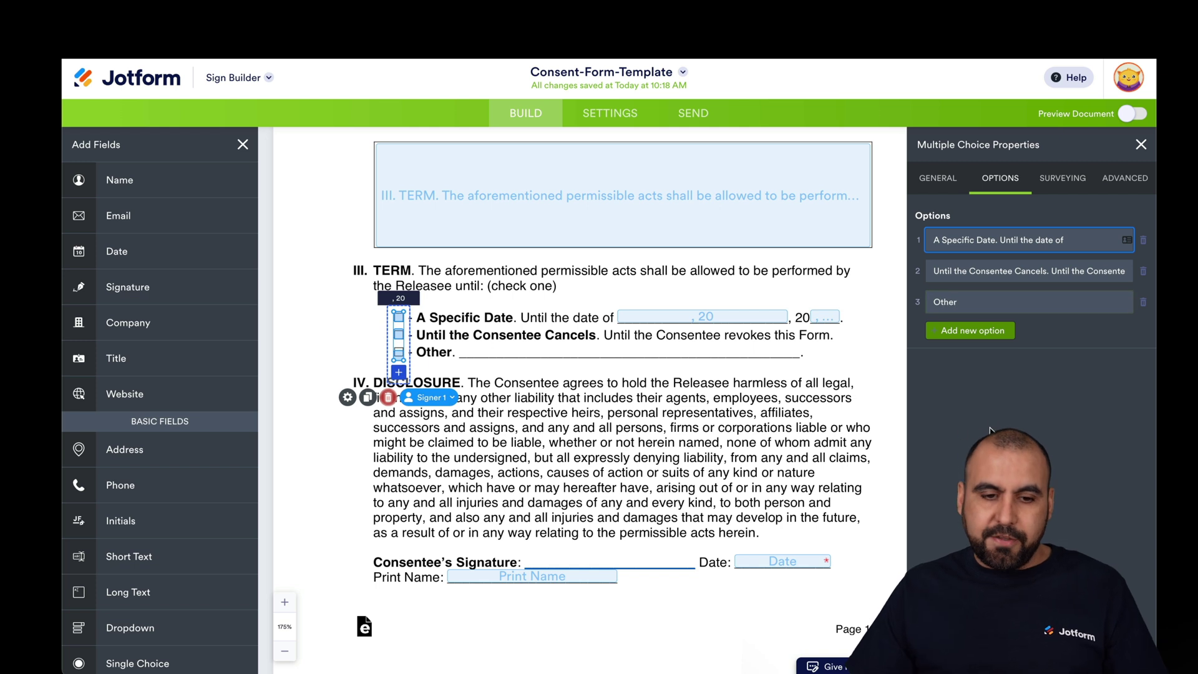
click(758, 394)
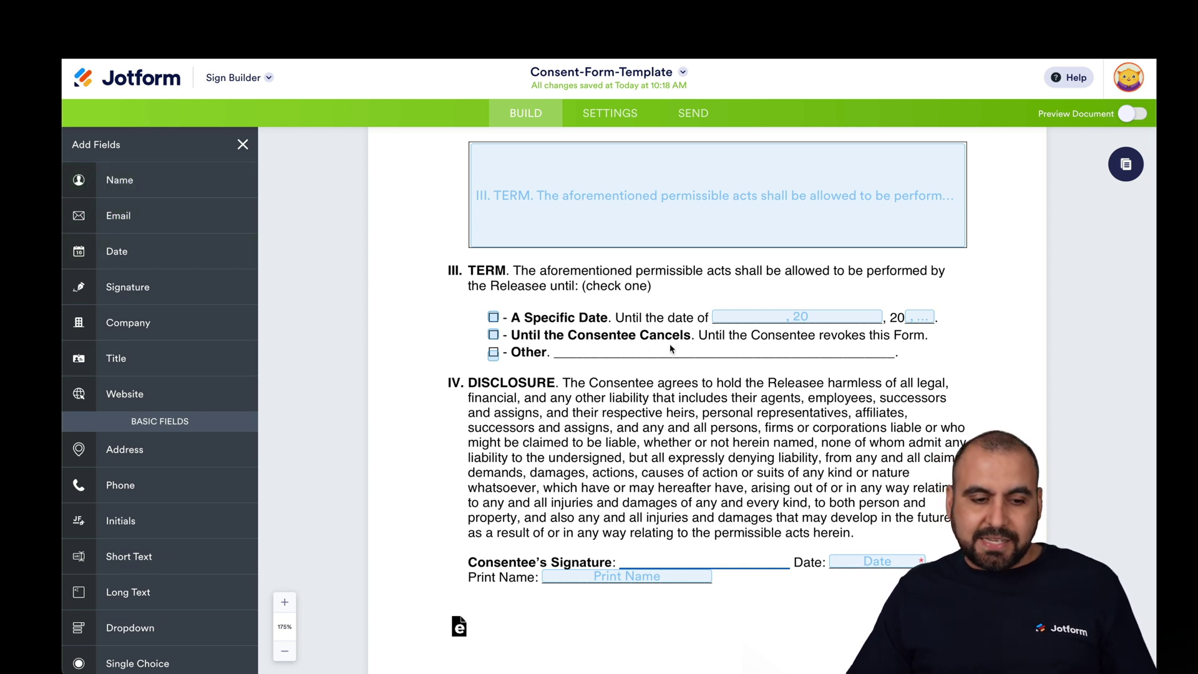
- Drop a Short Text field onto the Term clause's Other blank and label it Other
scroll(150, 522, down, 2)
drag(150, 510, 554, 360)
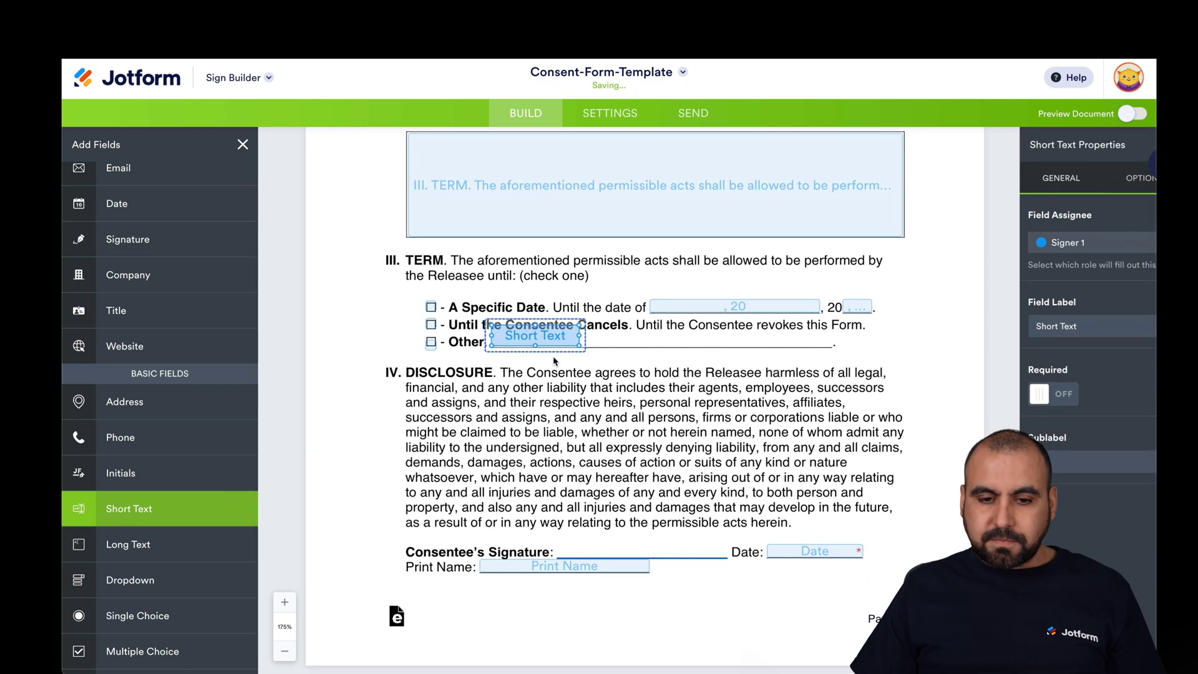
drag(502, 313, 798, 334)
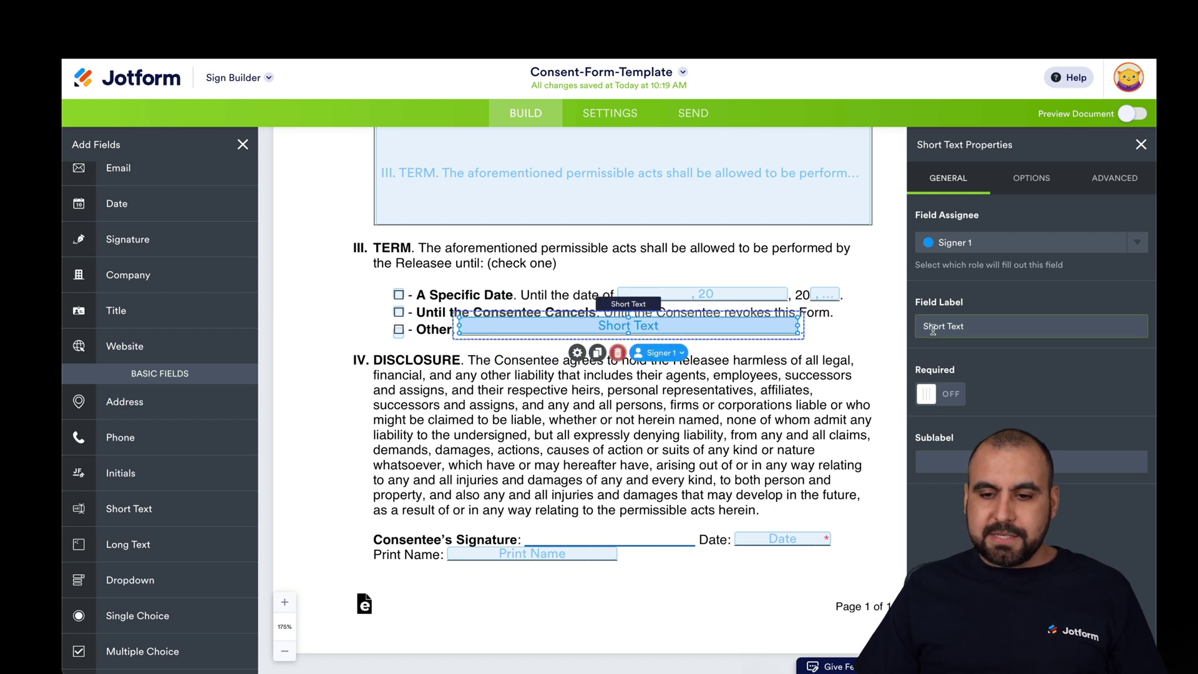
text(Other)
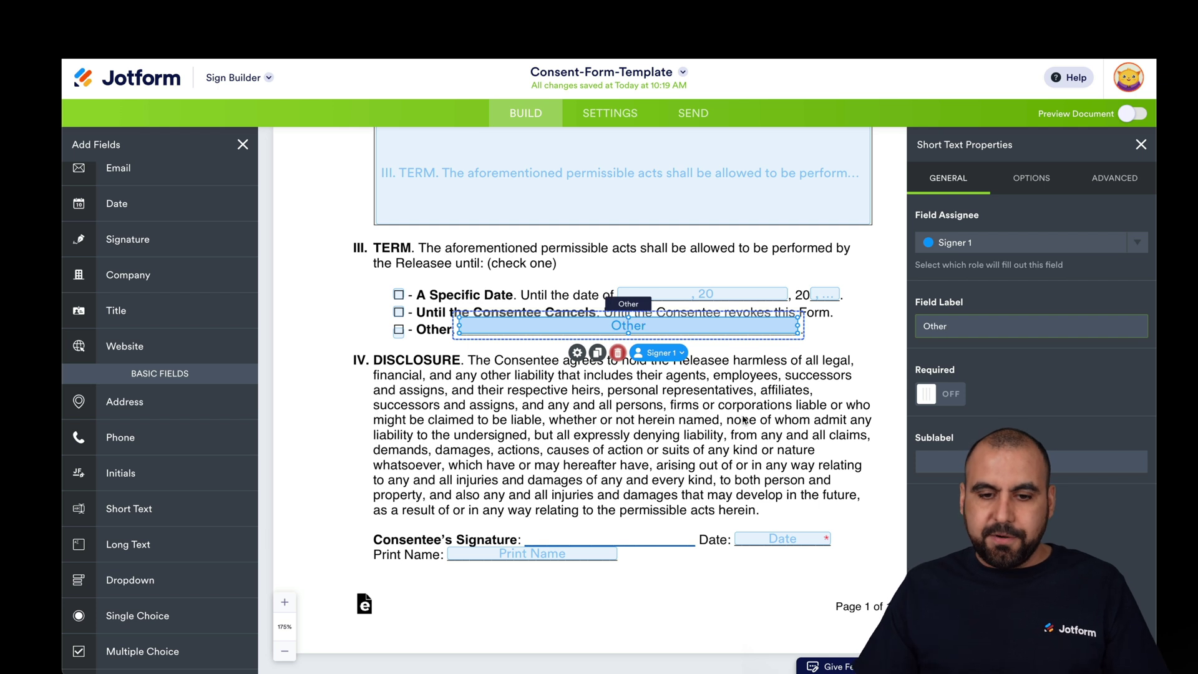
click(743, 416)
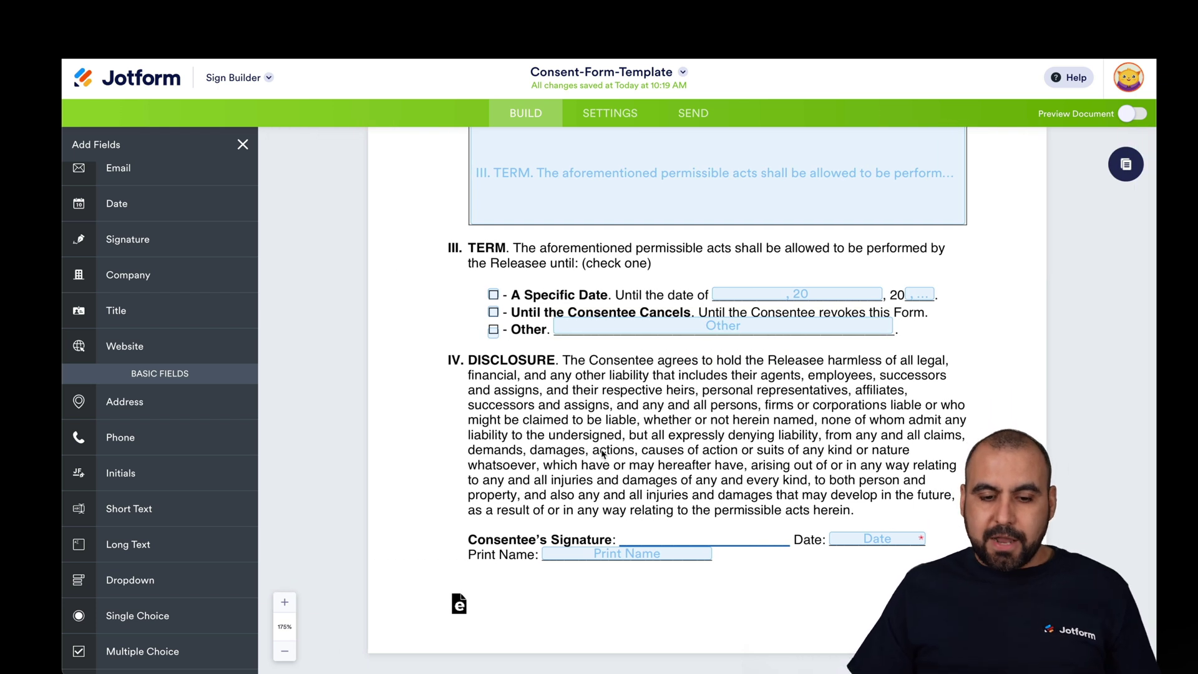
scroll(166, 206, up, 2)
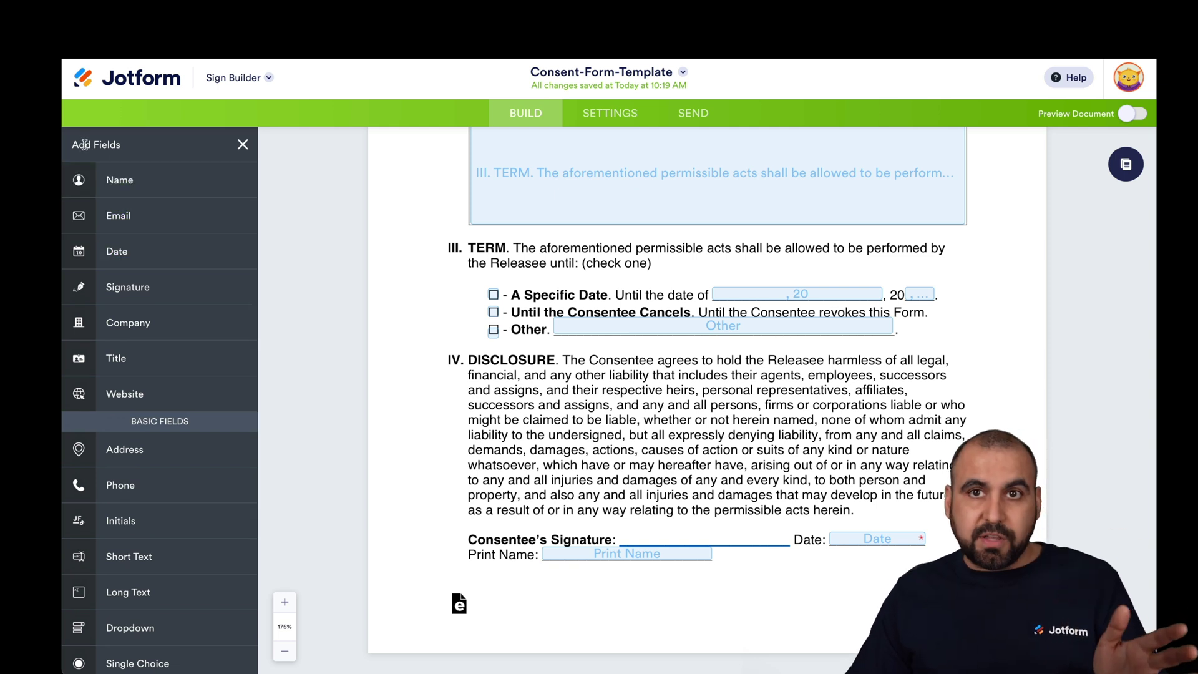
- Place a Signature field on the Consentee's Signature line, shrunk to fit beside Date and Print Name
mouse_move(128, 286)
mouse_down()
mouse_move(474, 350)
mouse_move(626, 517)
mouse_up()
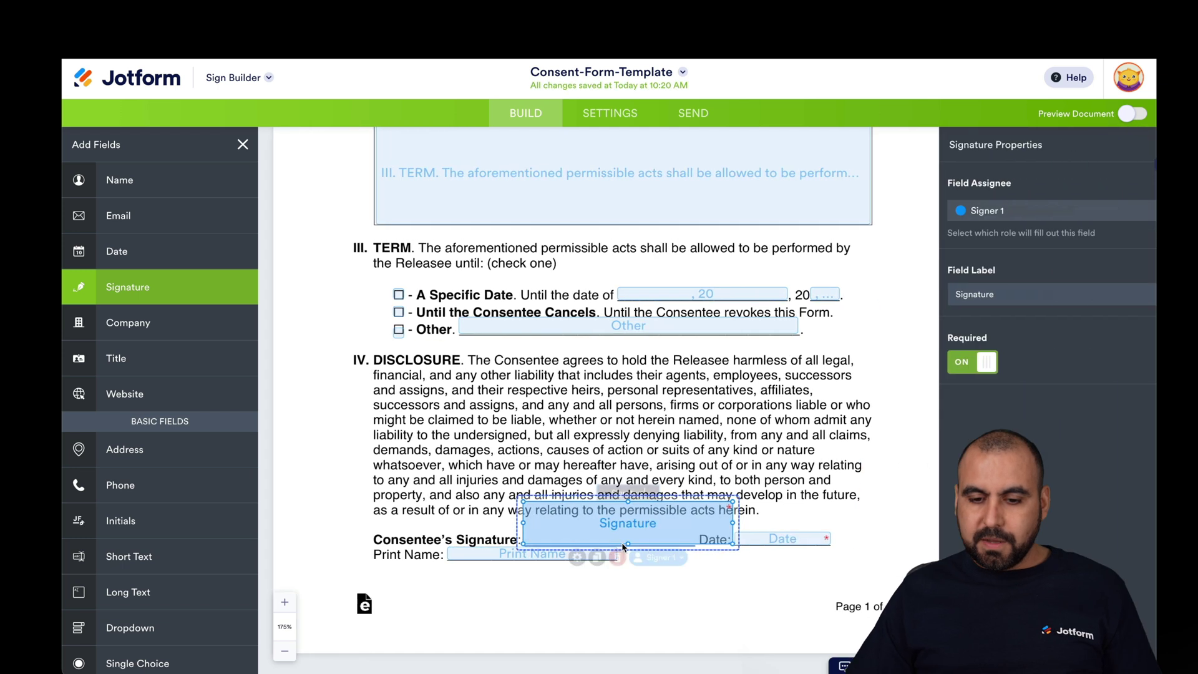
drag(734, 501, 697, 513)
click(686, 549)
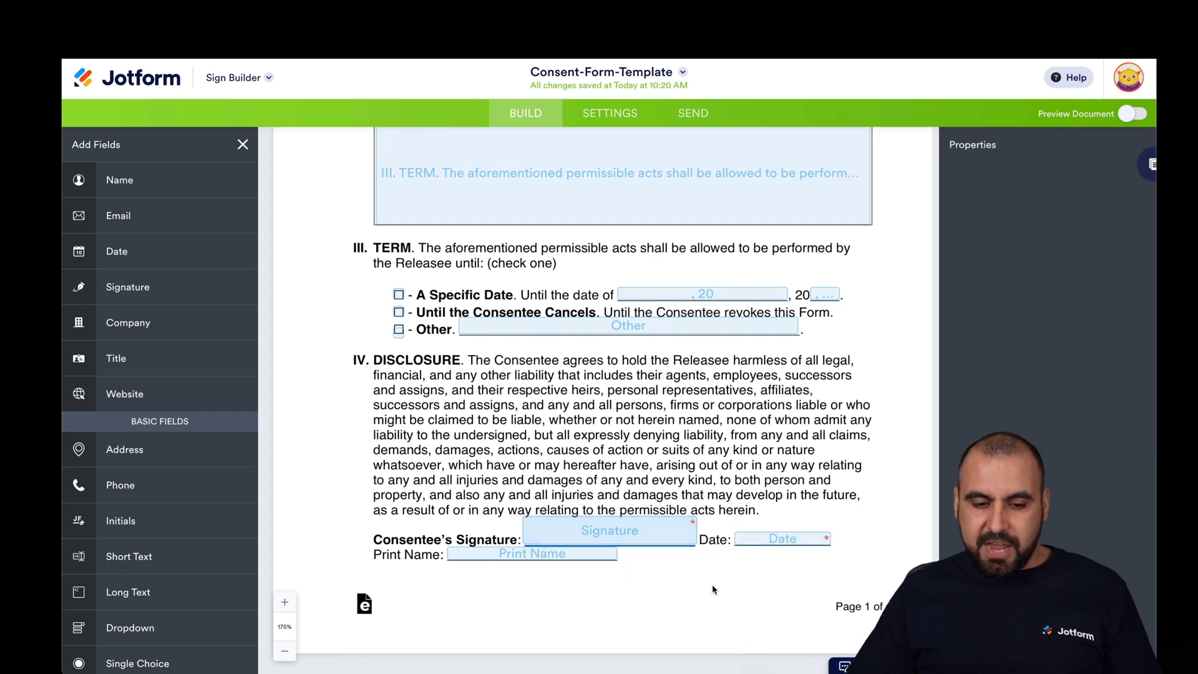
scroll(686, 544, up, 5)
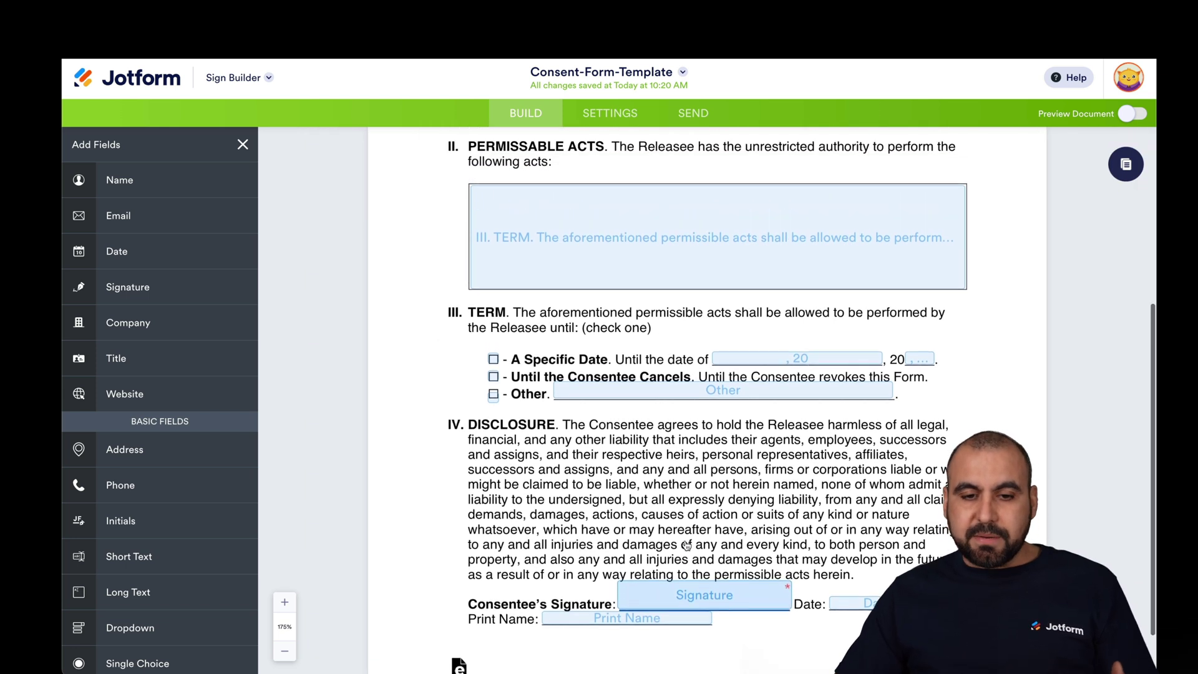
scroll(686, 538, down, 5)
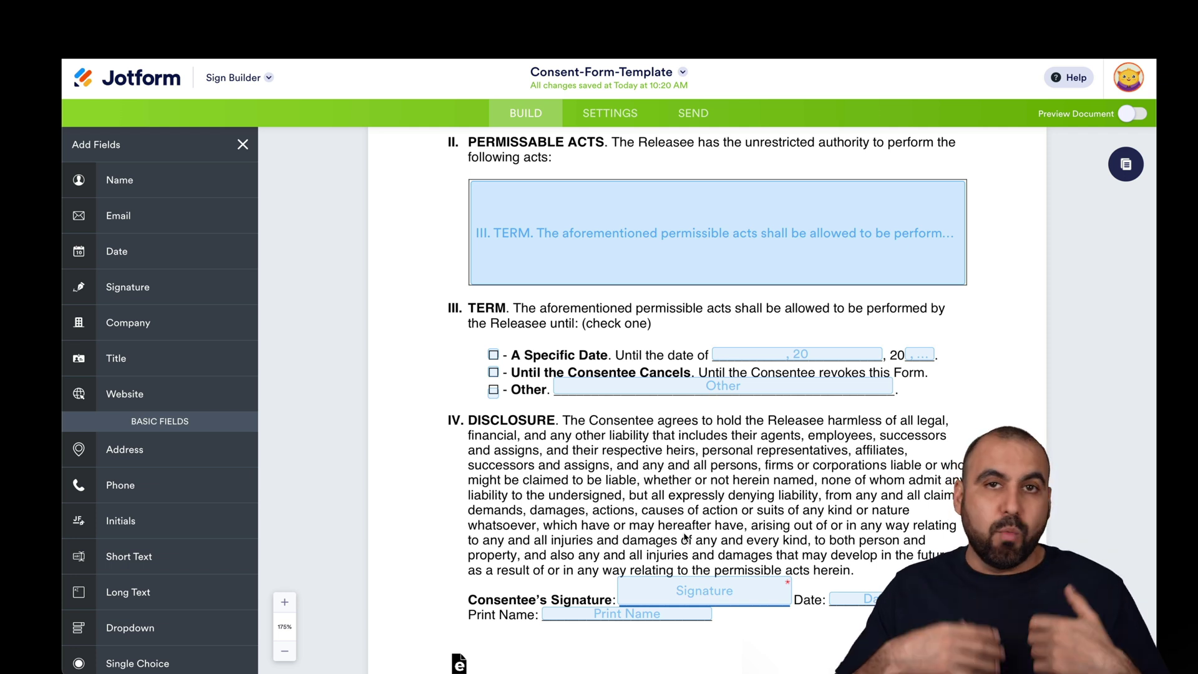
scroll(685, 537, down, 2)
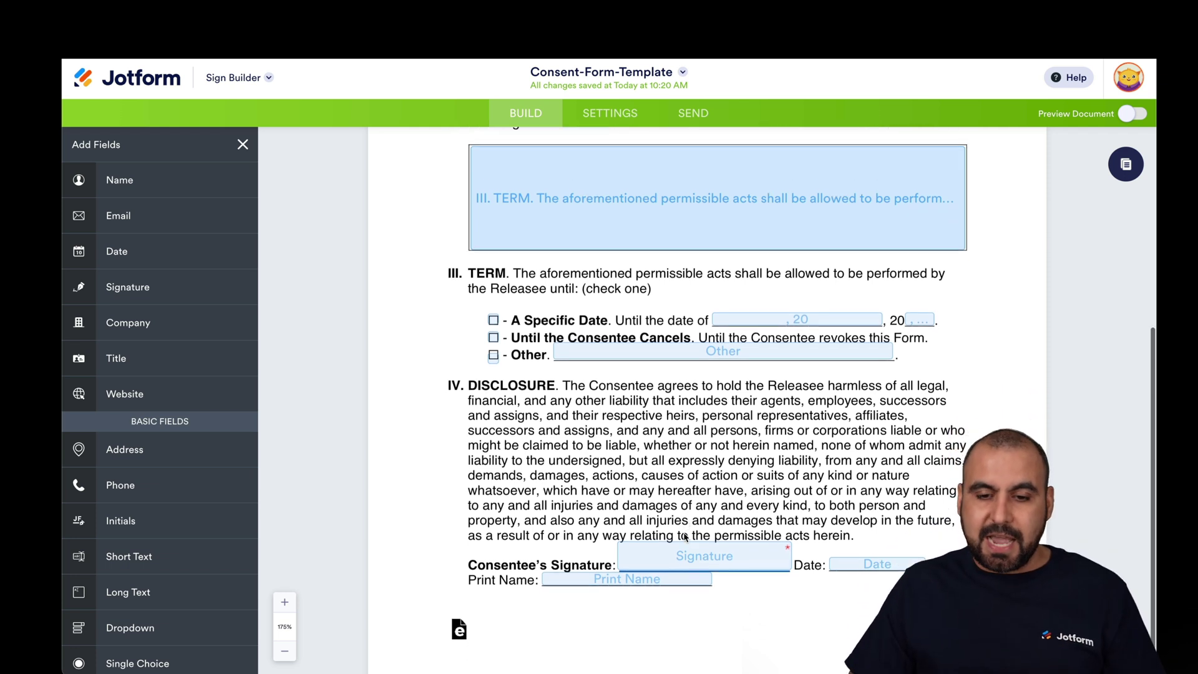
- Add a second signature field near the page bottom and assign it to the Me role
mouse_move(124, 287)
mouse_down()
mouse_move(411, 437)
mouse_move(696, 608)
mouse_move(692, 627)
mouse_up()
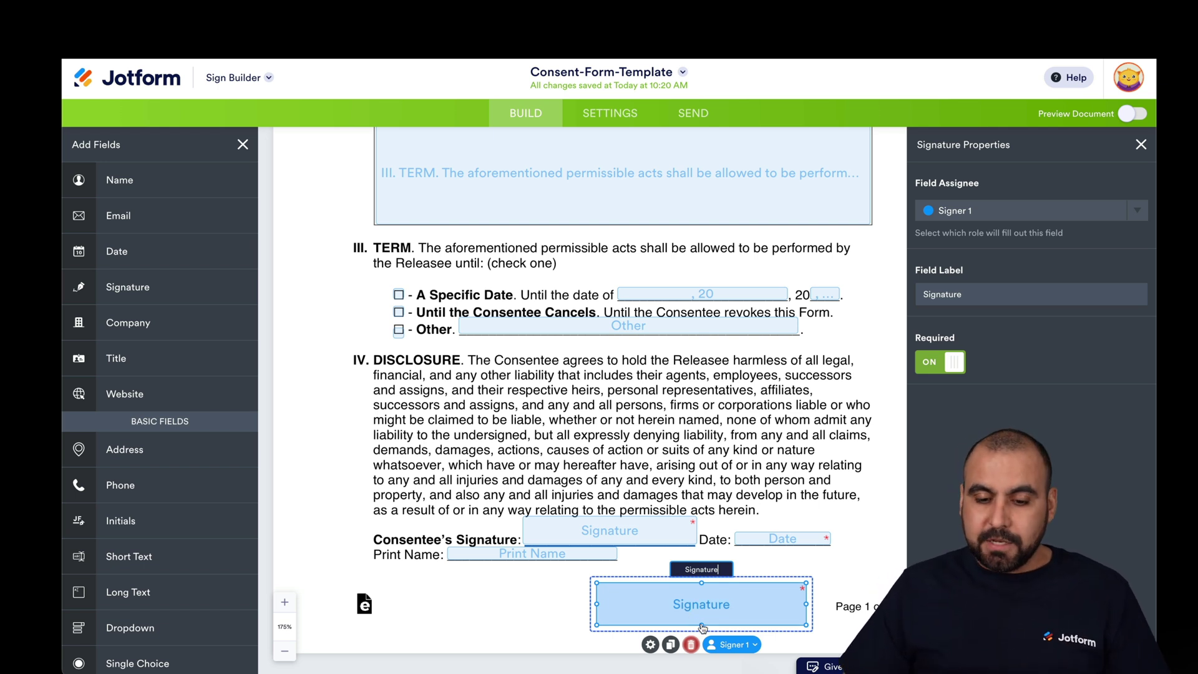
click(726, 644)
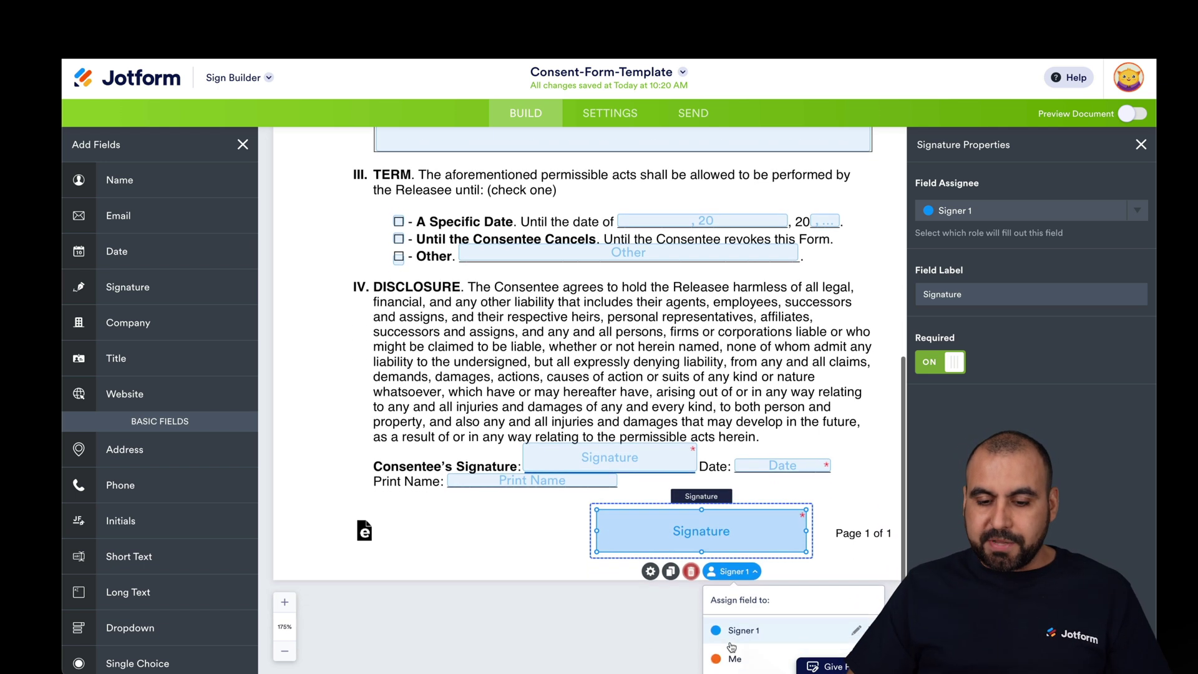
double_click(743, 627)
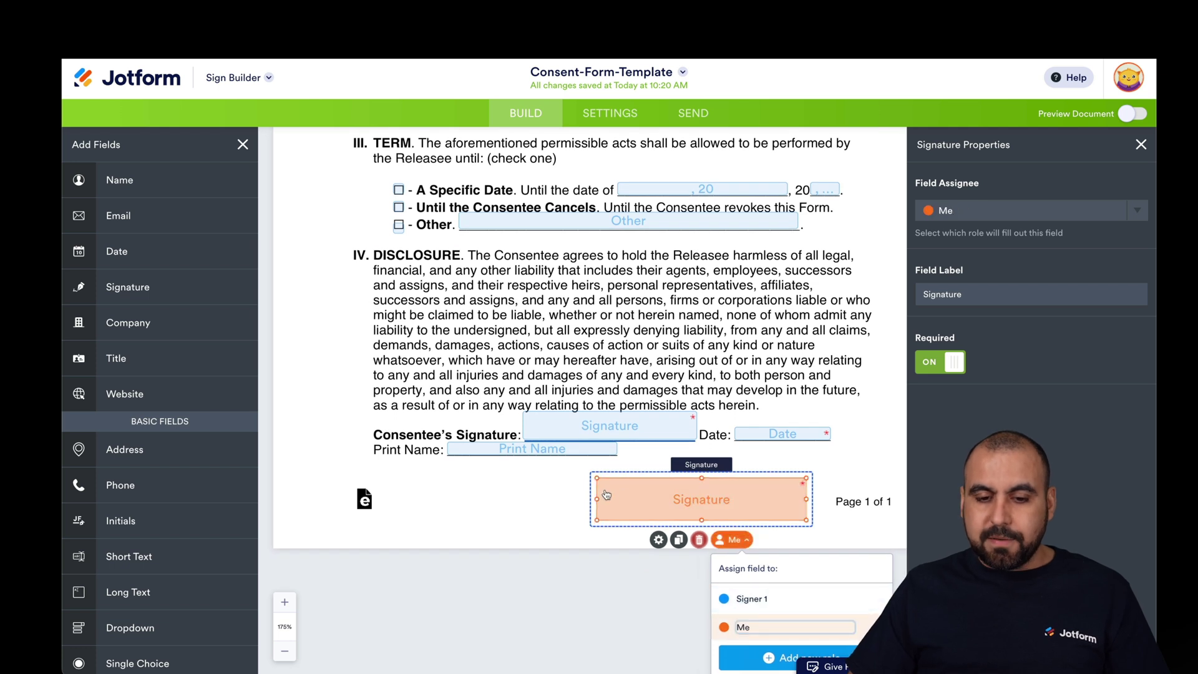
click(610, 495)
click(755, 643)
click(1044, 219)
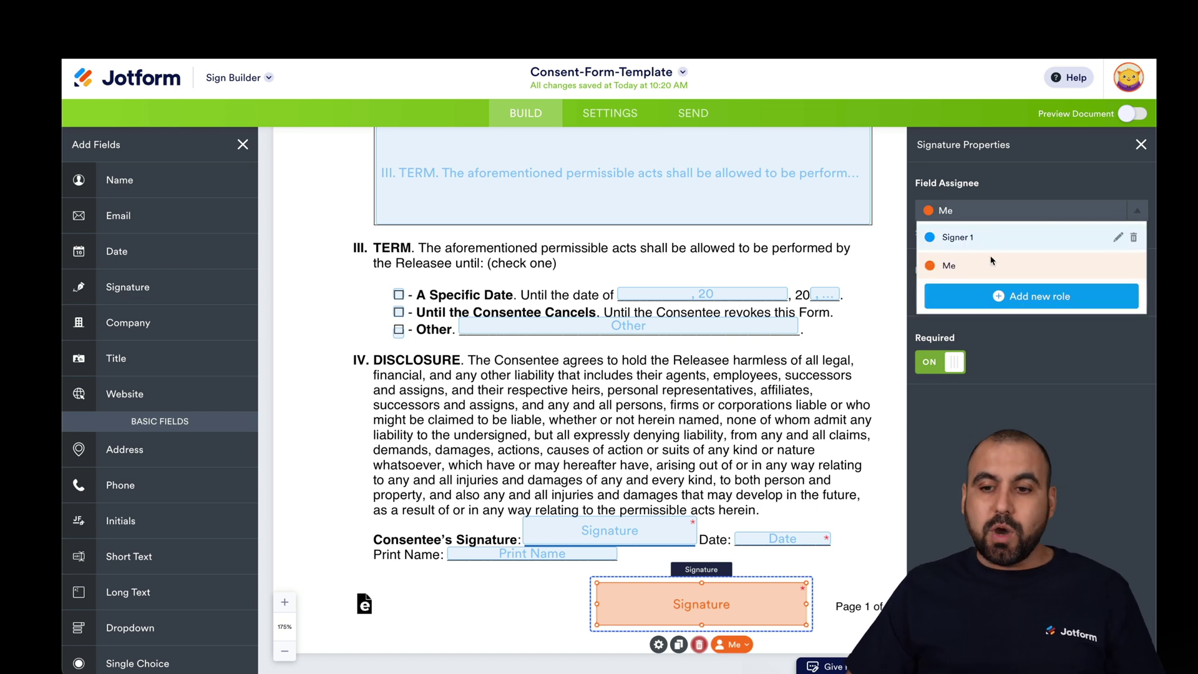
click(829, 466)
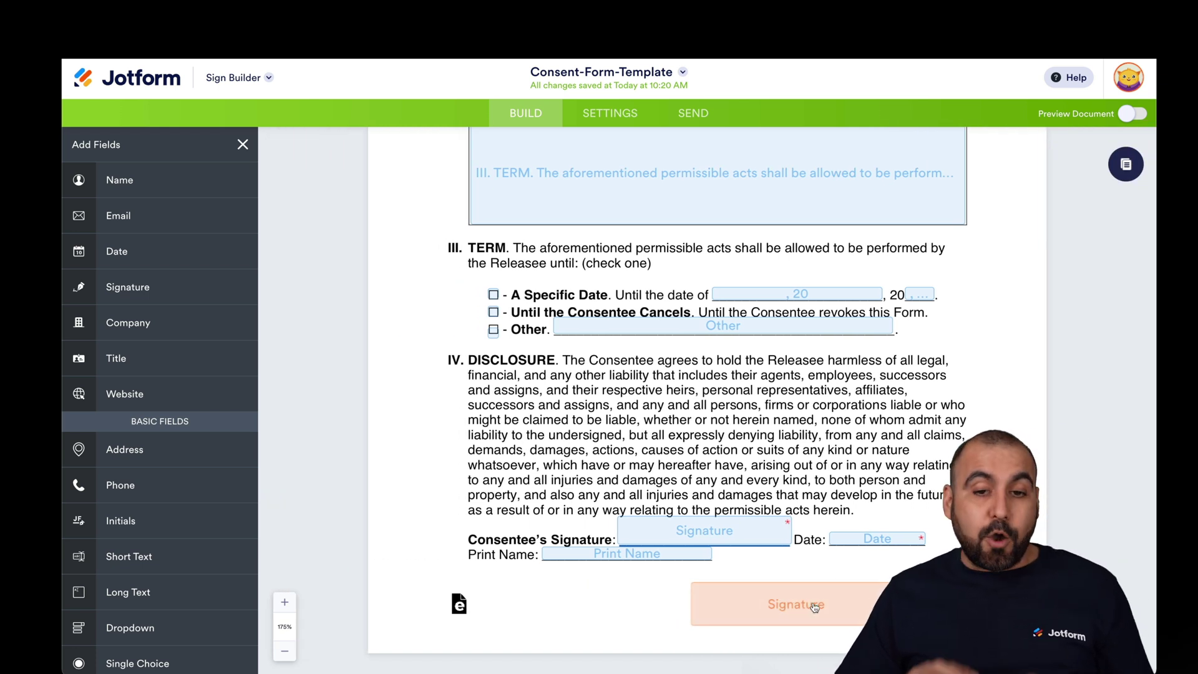
scroll(814, 607, up, 6)
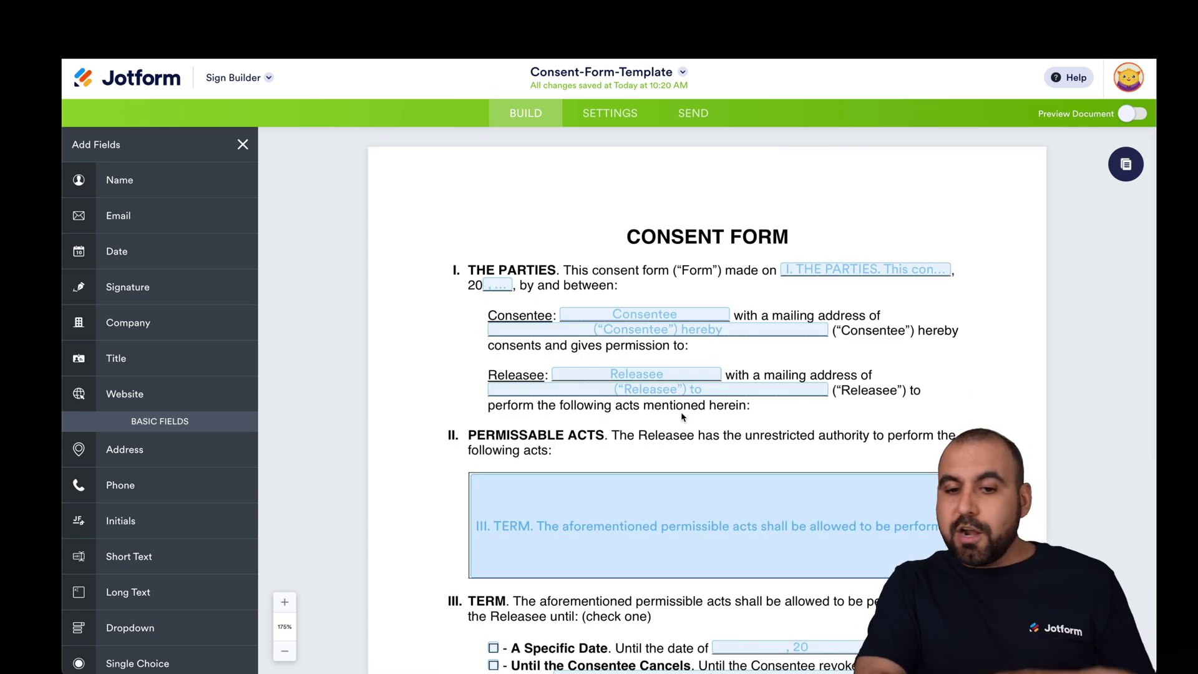
scroll(150, 474, down, 2)
scroll(151, 536, up, 1)
scroll(151, 535, up, 1)
- Turn on Preview Document and try the Permissible Acts field as signers see it
click(1132, 113)
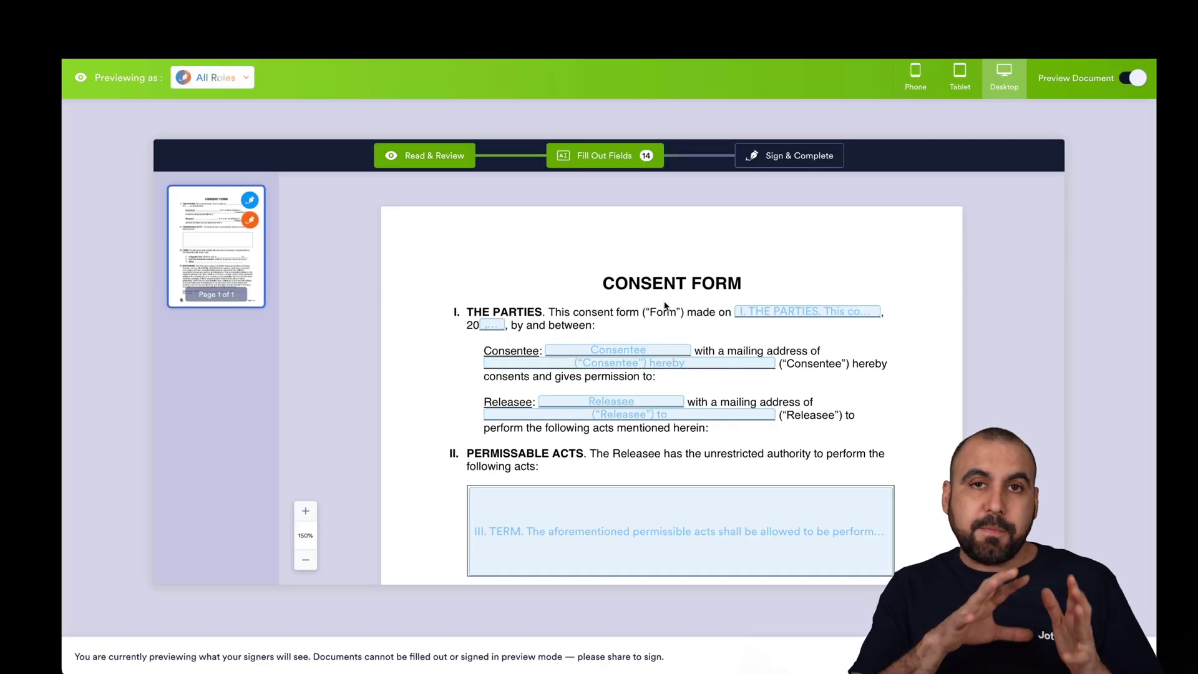
scroll(665, 306, down, 4)
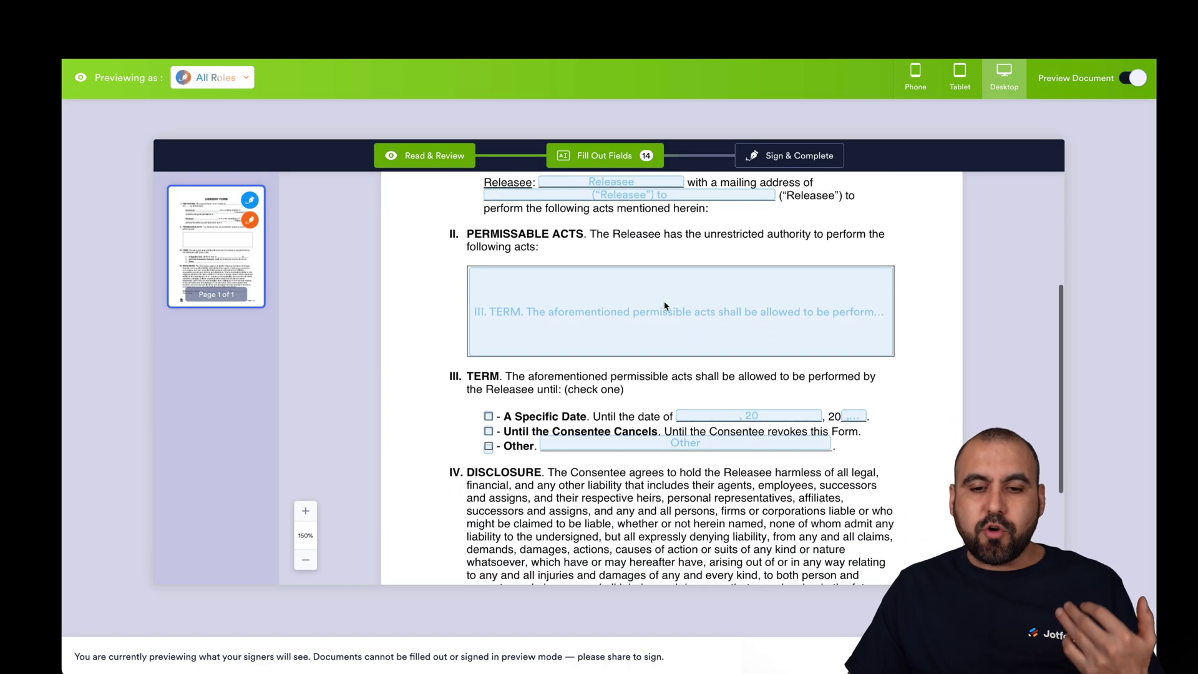
click(665, 306)
click(710, 359)
scroll(734, 376, down, 3)
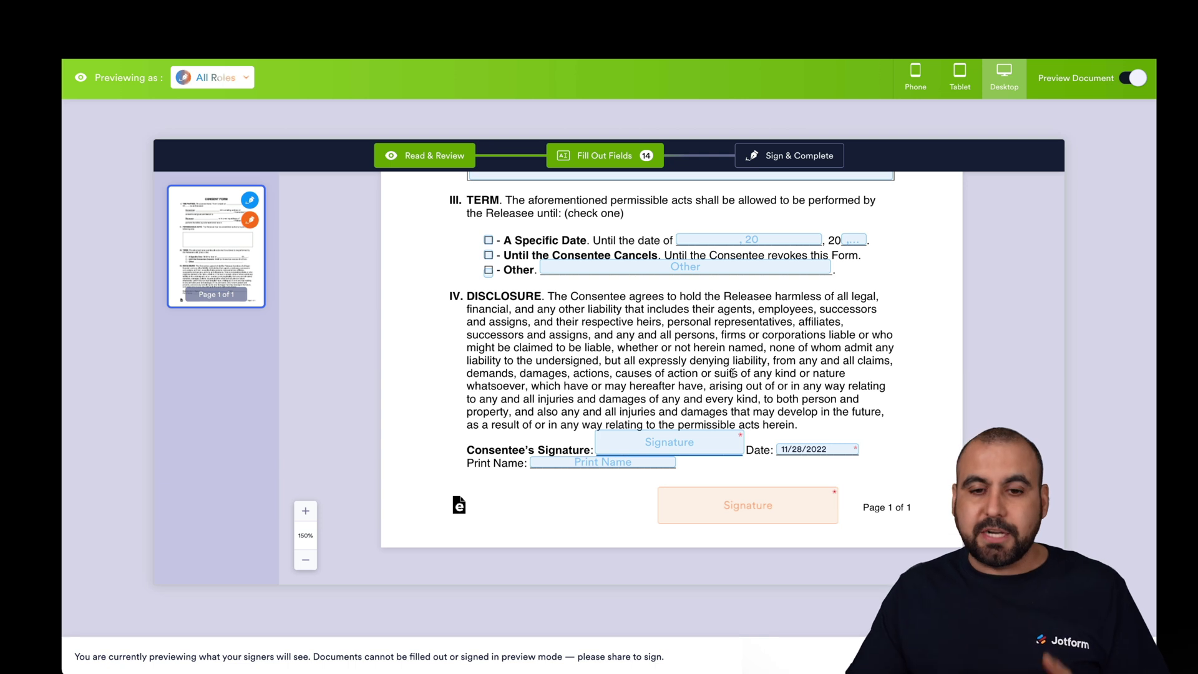
scroll(733, 373, up, 7)
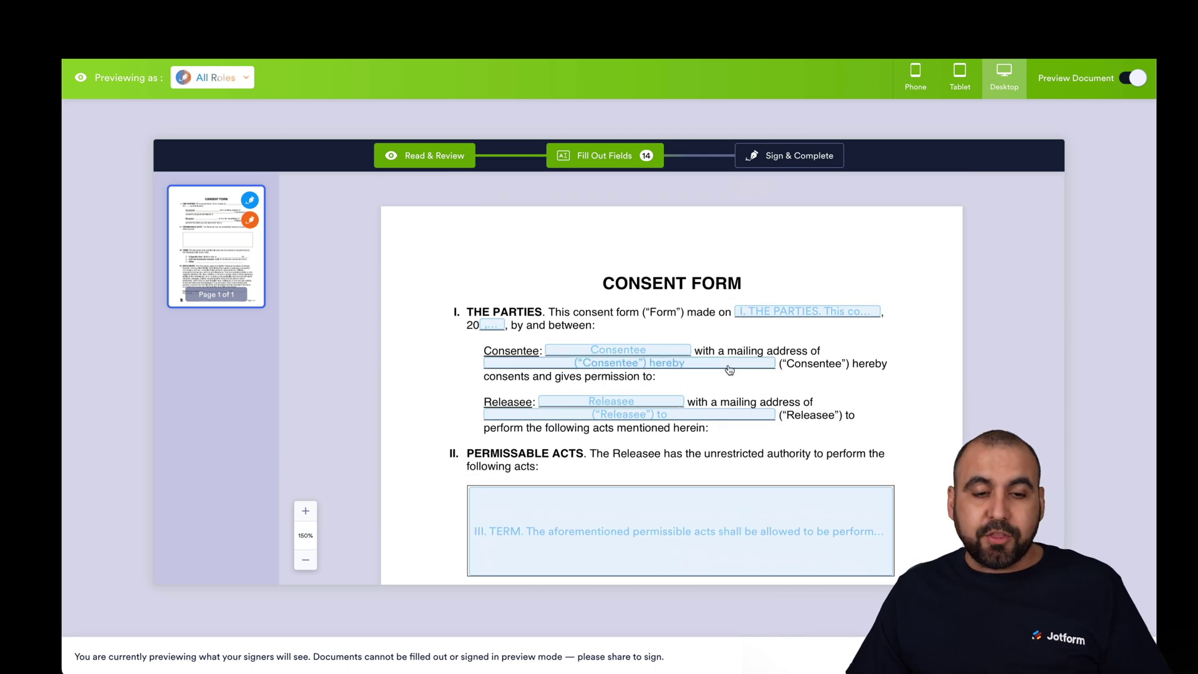
- Switch Previewing as to Me, scroll through, then to Signer 1's 13 fields
click(219, 78)
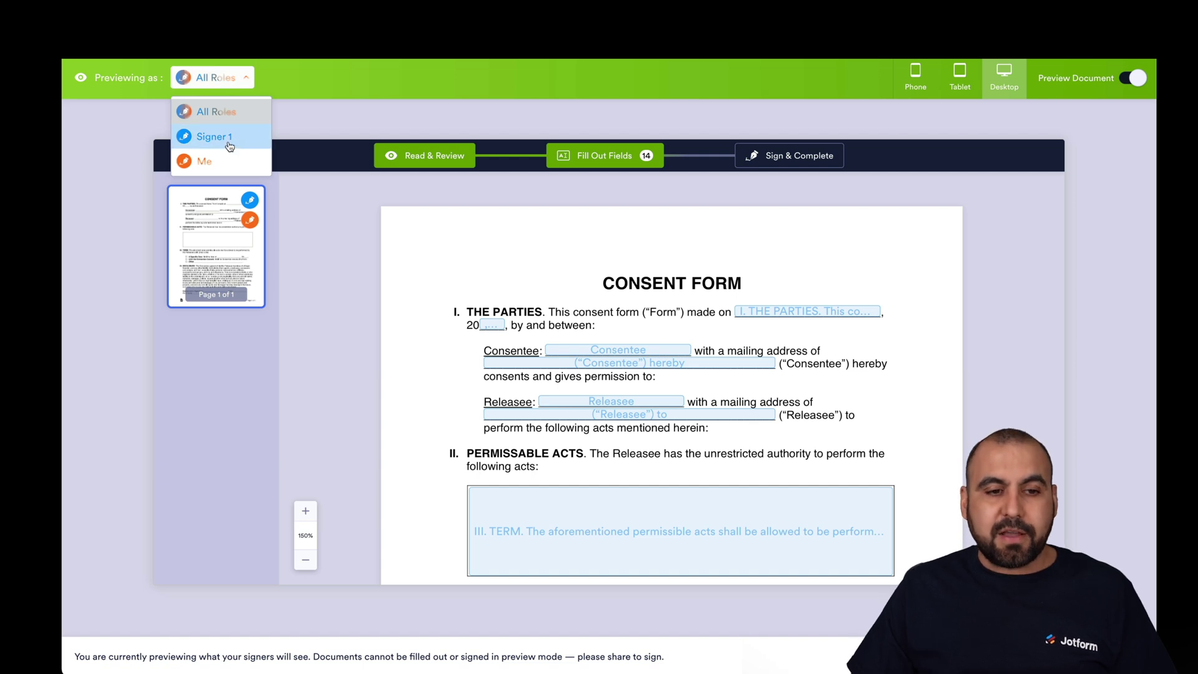
click(209, 161)
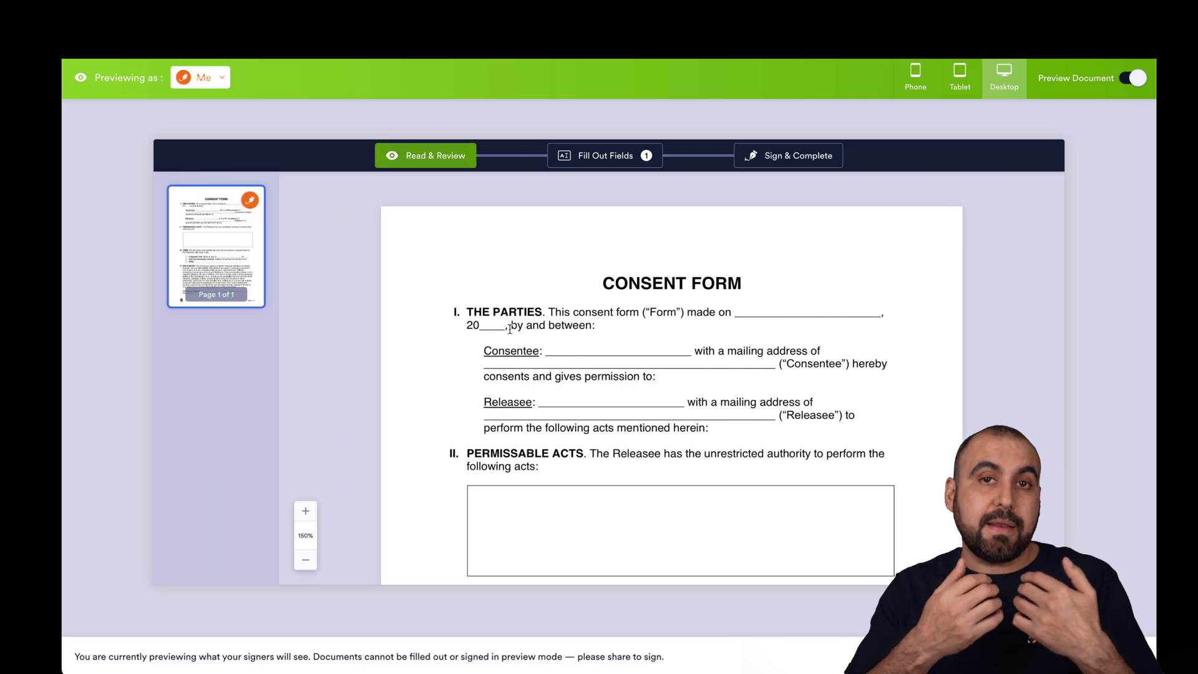
scroll(509, 327, down, 2)
scroll(510, 332, down, 5)
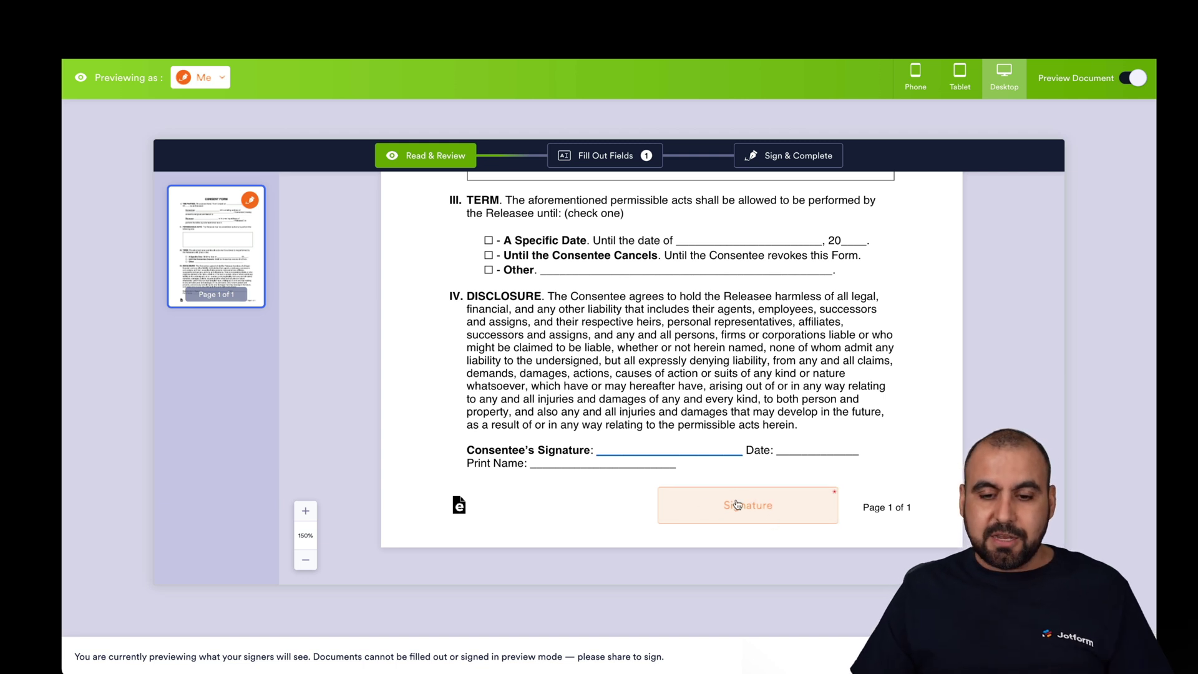
scroll(738, 499, up, 6)
click(208, 87)
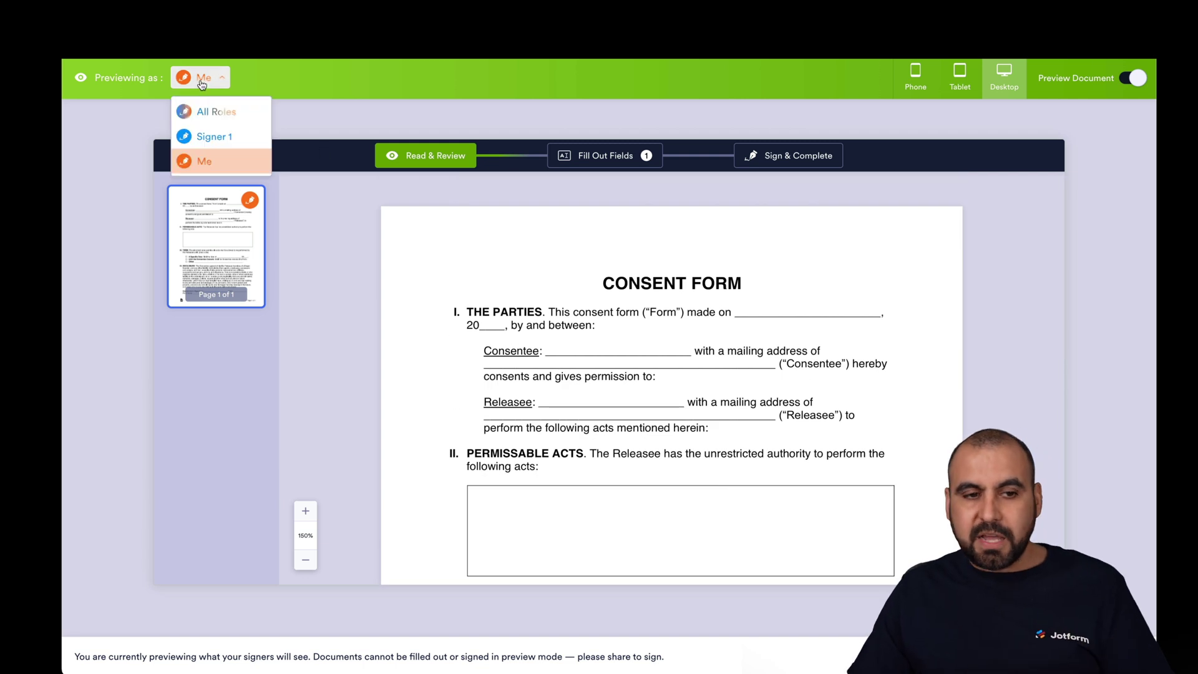
click(212, 130)
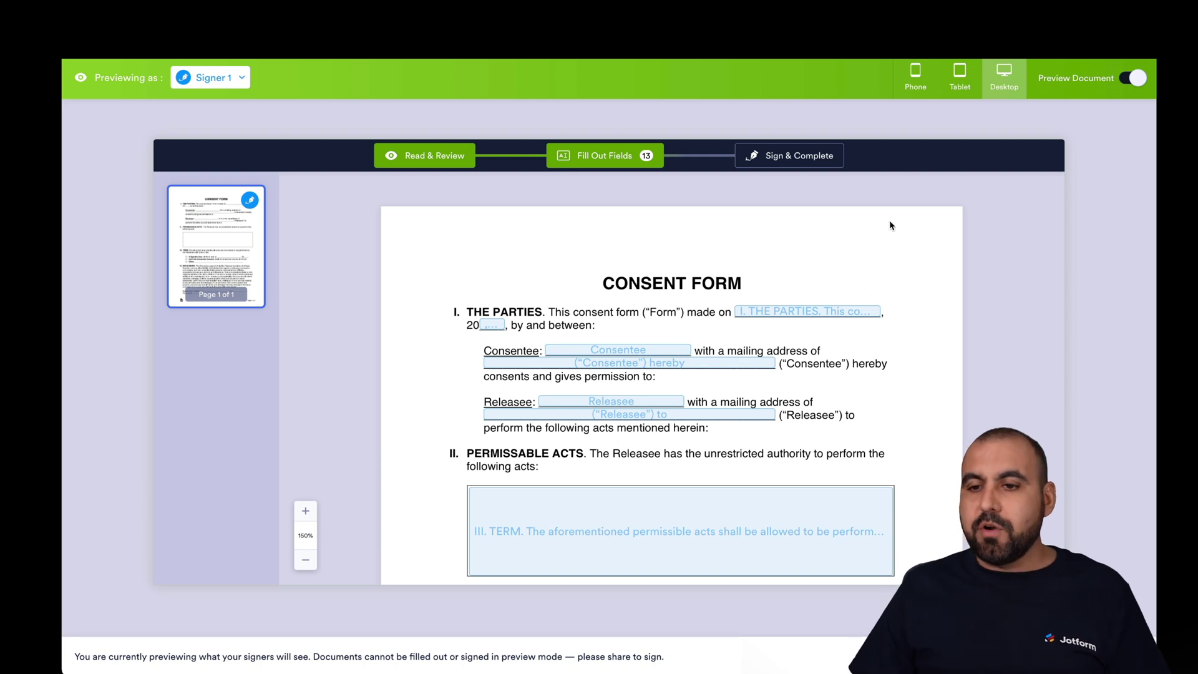
- Exit preview and change the Document Title in General Settings to 'Consent Form'
click(1132, 78)
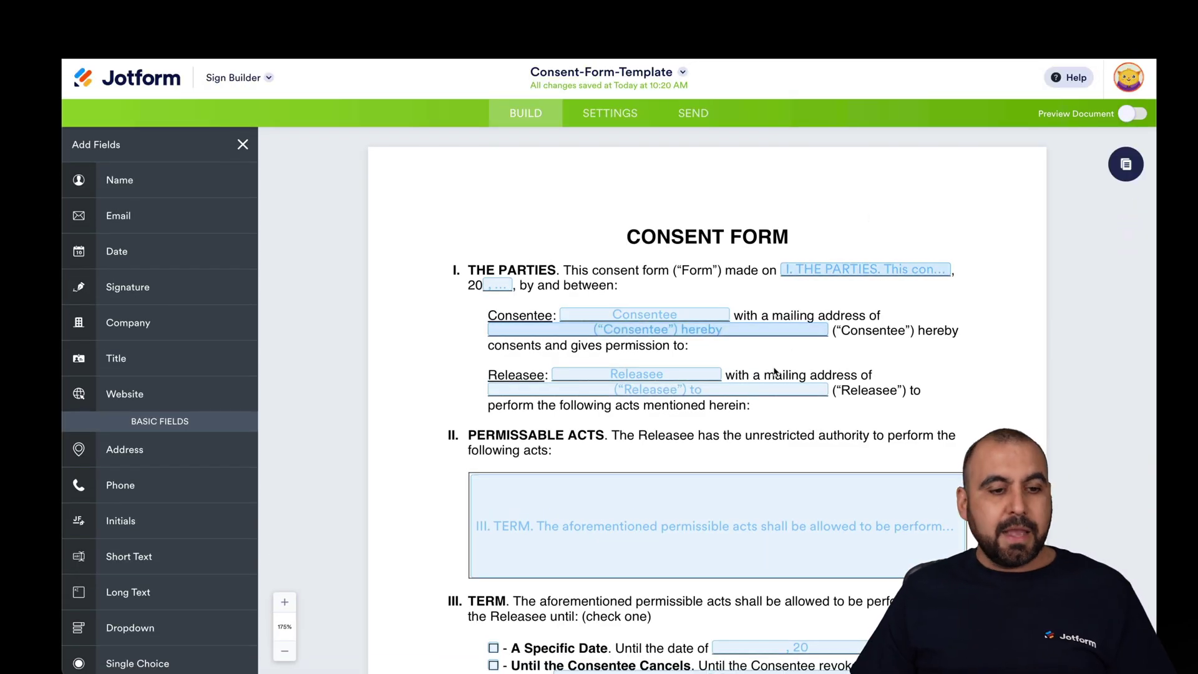
click(609, 113)
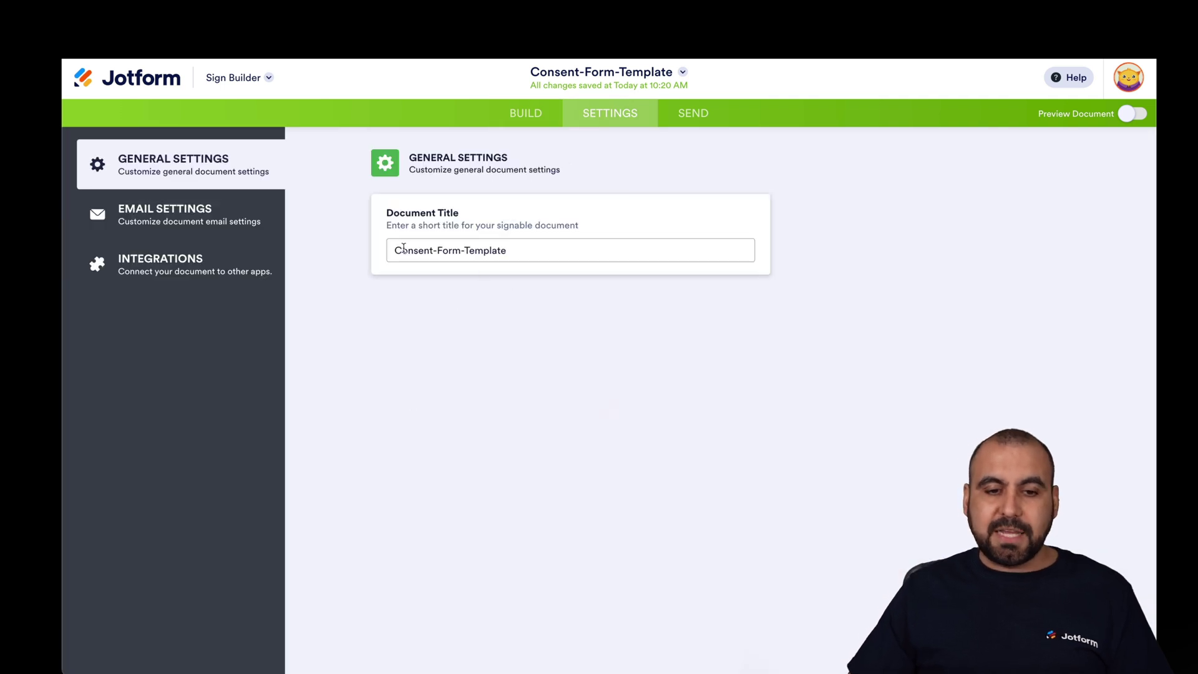
drag(390, 248, 506, 251)
click(537, 254)
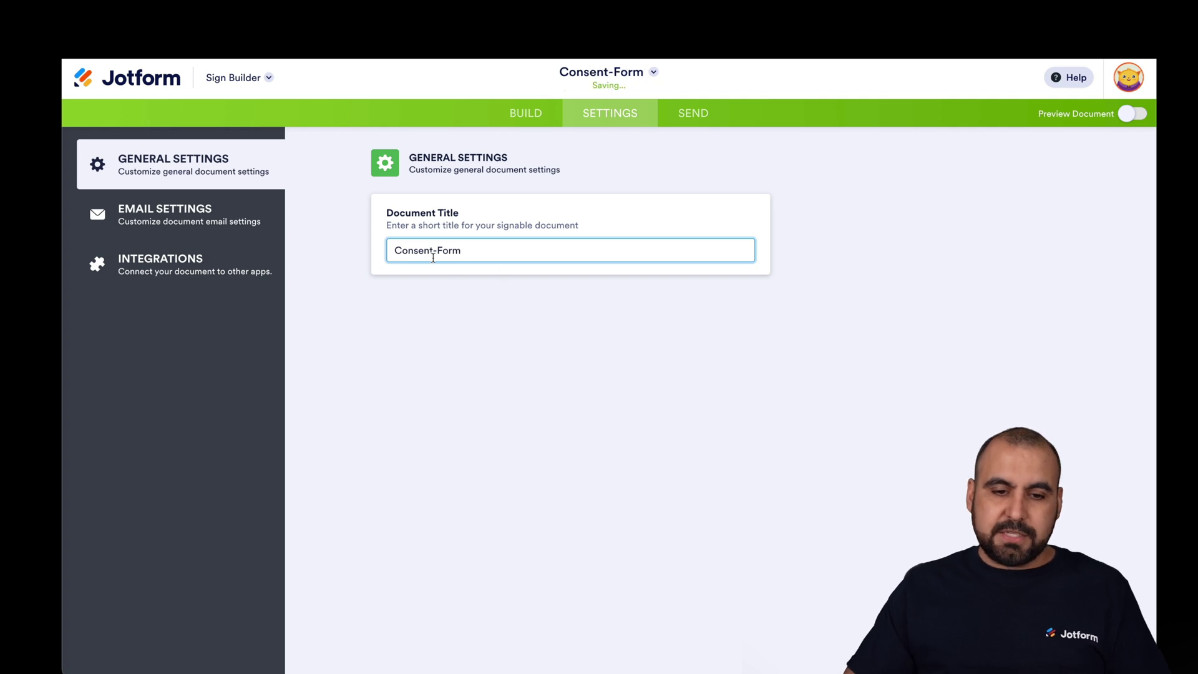
click(469, 289)
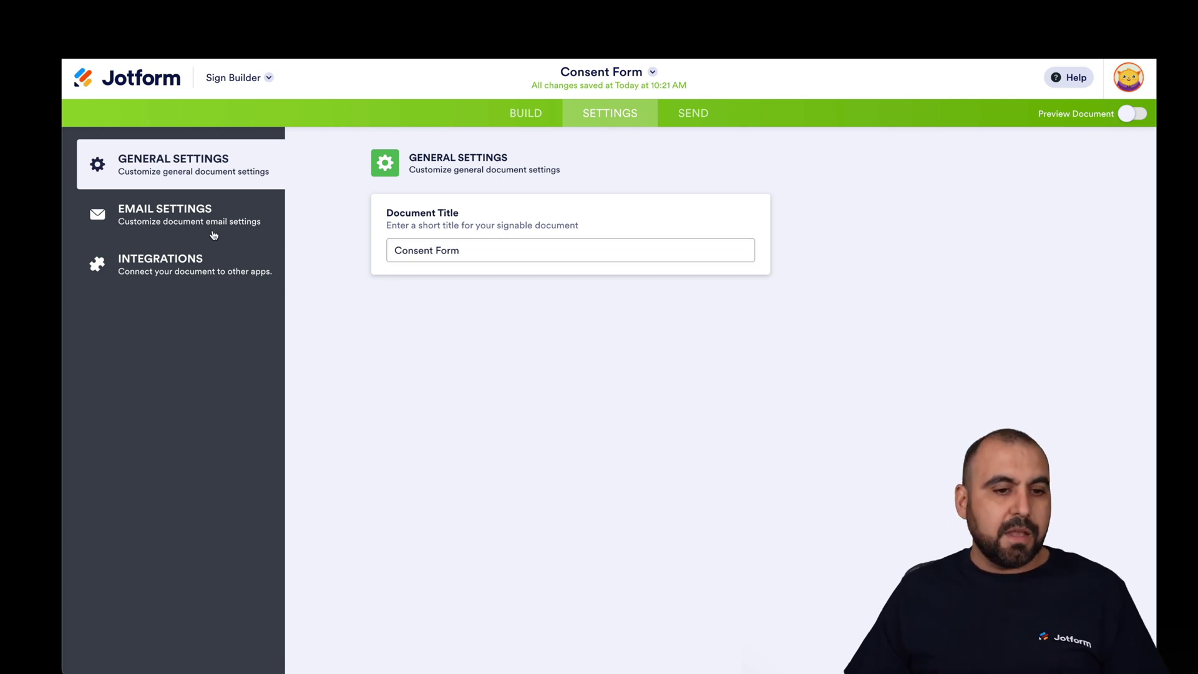
click(173, 213)
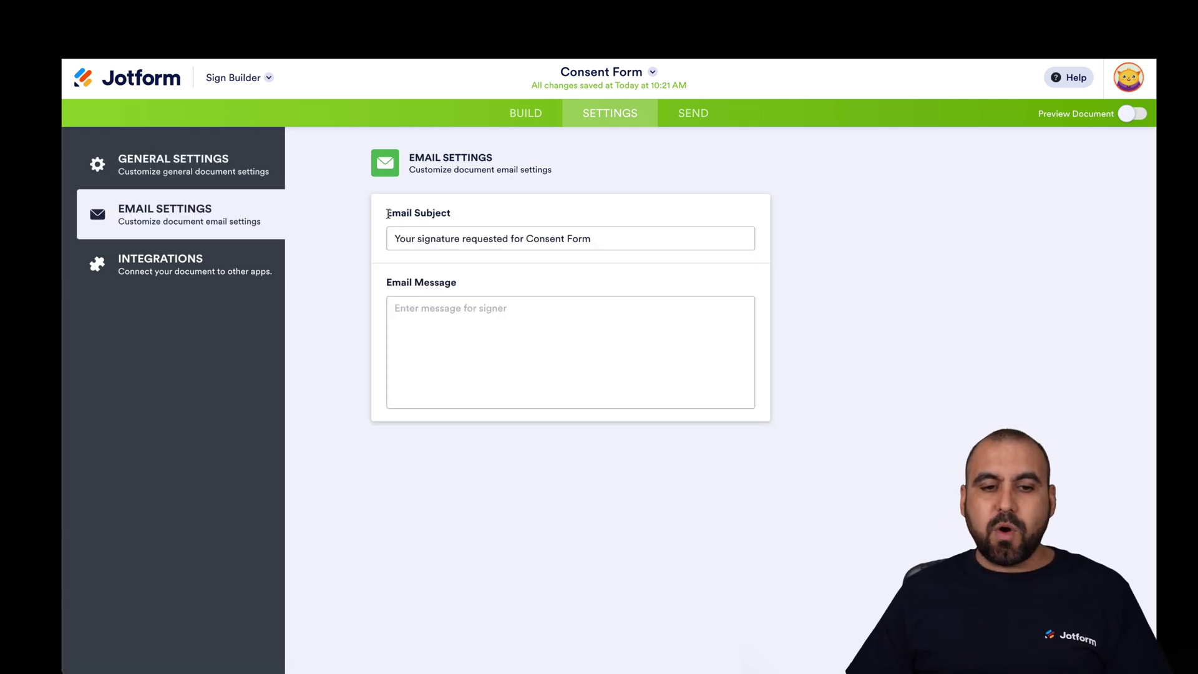
- Review the Email Settings and Integrations, then go to Send to Sign for Signer 1 and Me
click(402, 319)
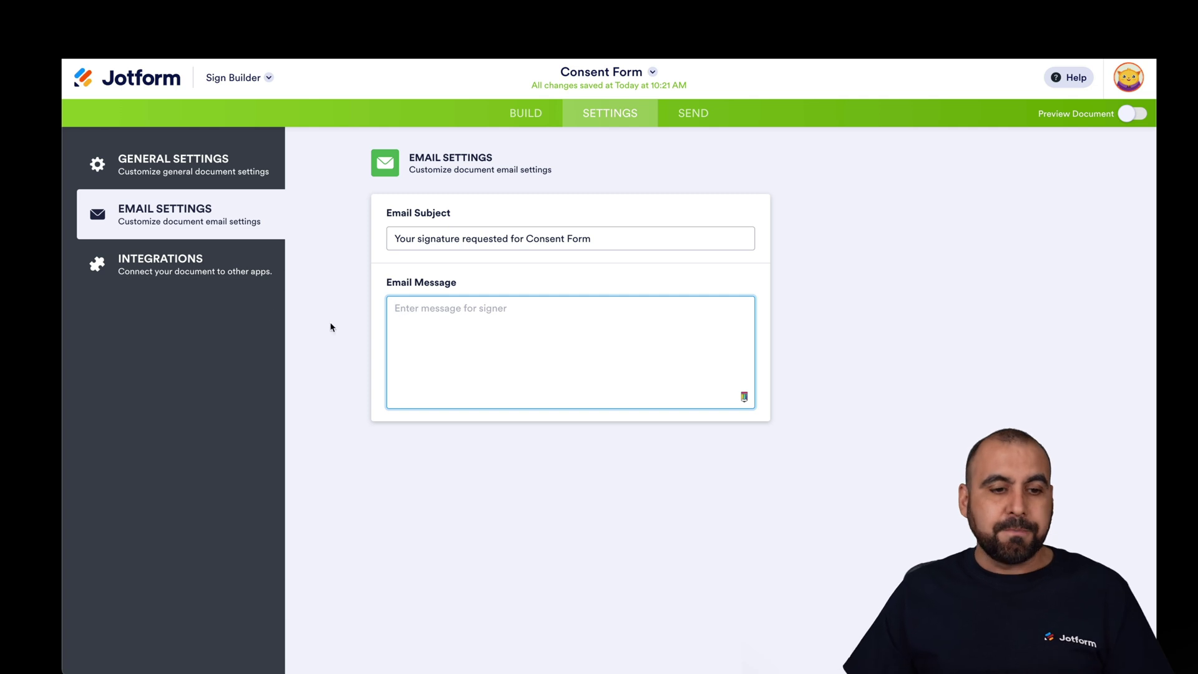
click(185, 273)
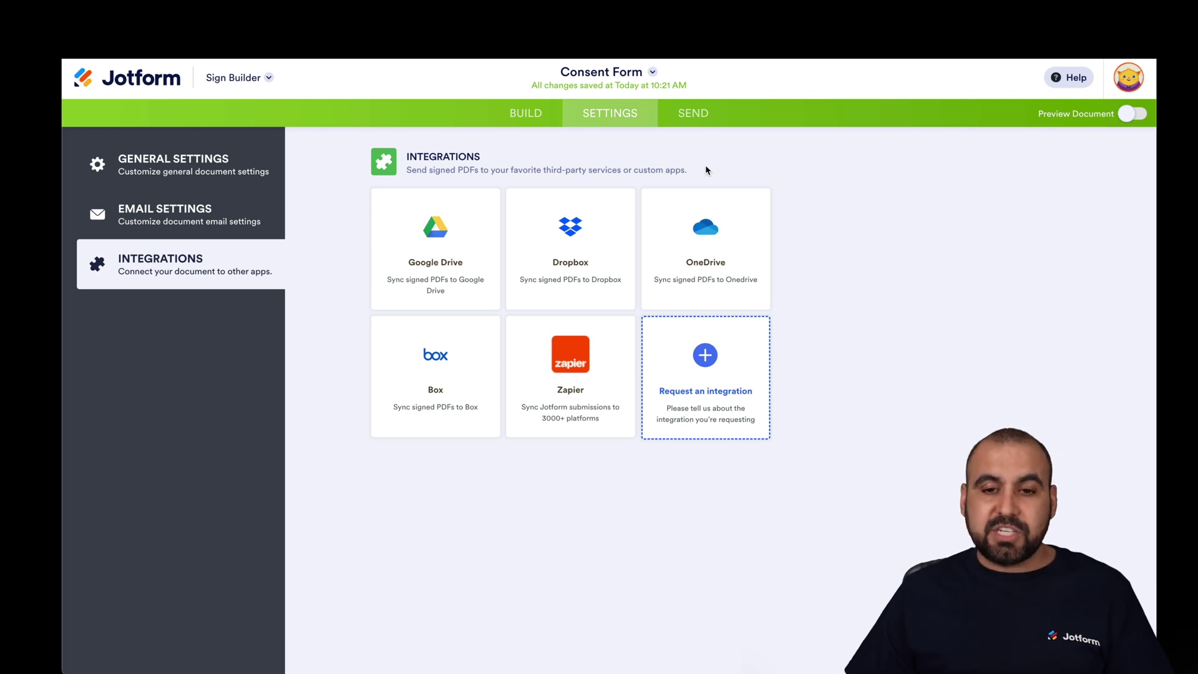
click(687, 117)
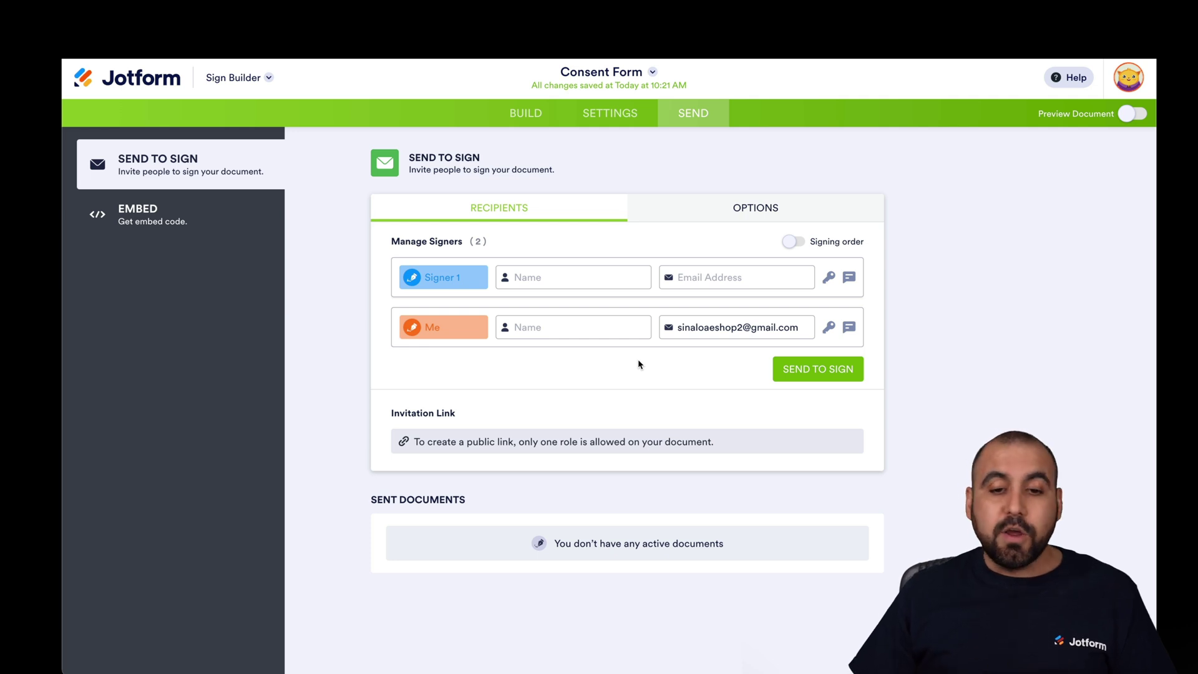
- Enter names for Signer 1 and Me, and Signer 1's e-mail address
click(577, 279)
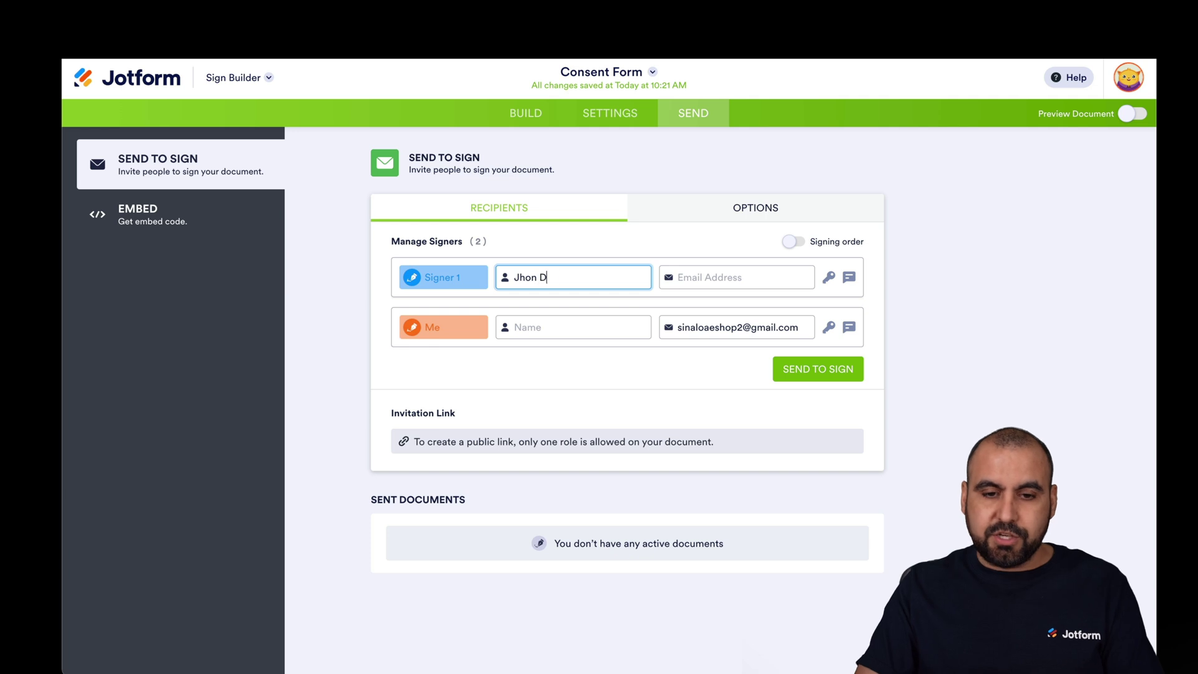
click(564, 327)
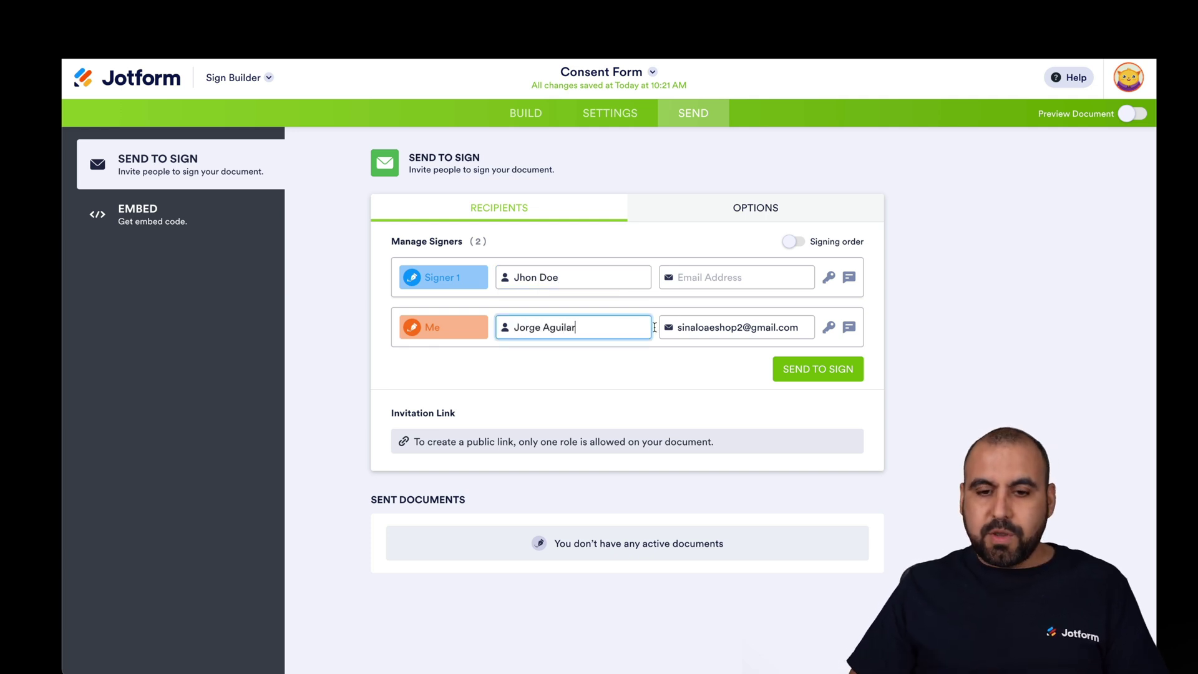
click(703, 281)
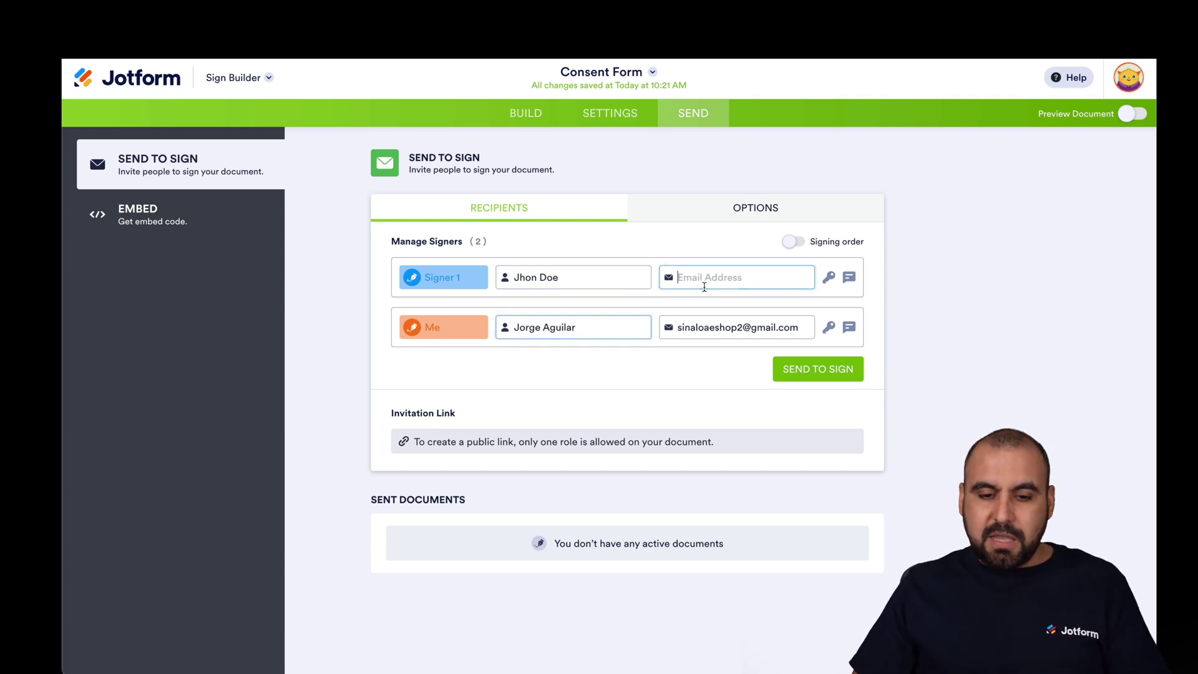
key(super+v)
click(682, 364)
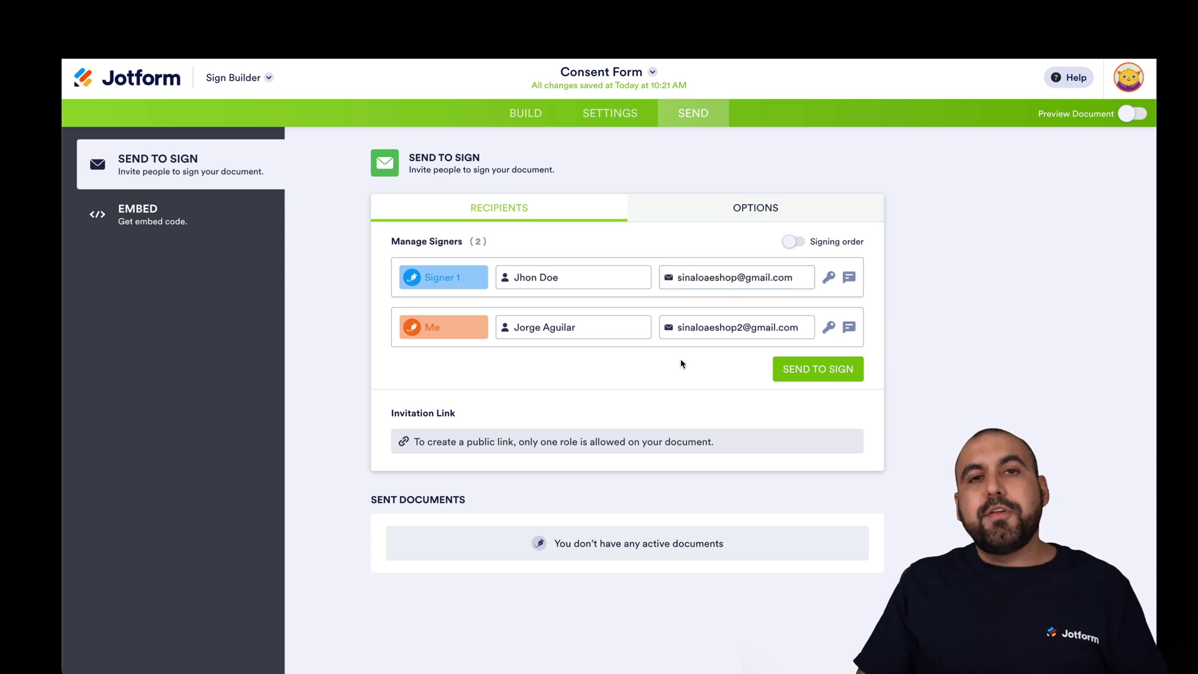
- Require an access code for Signer 1 and add a private message about the code
click(828, 281)
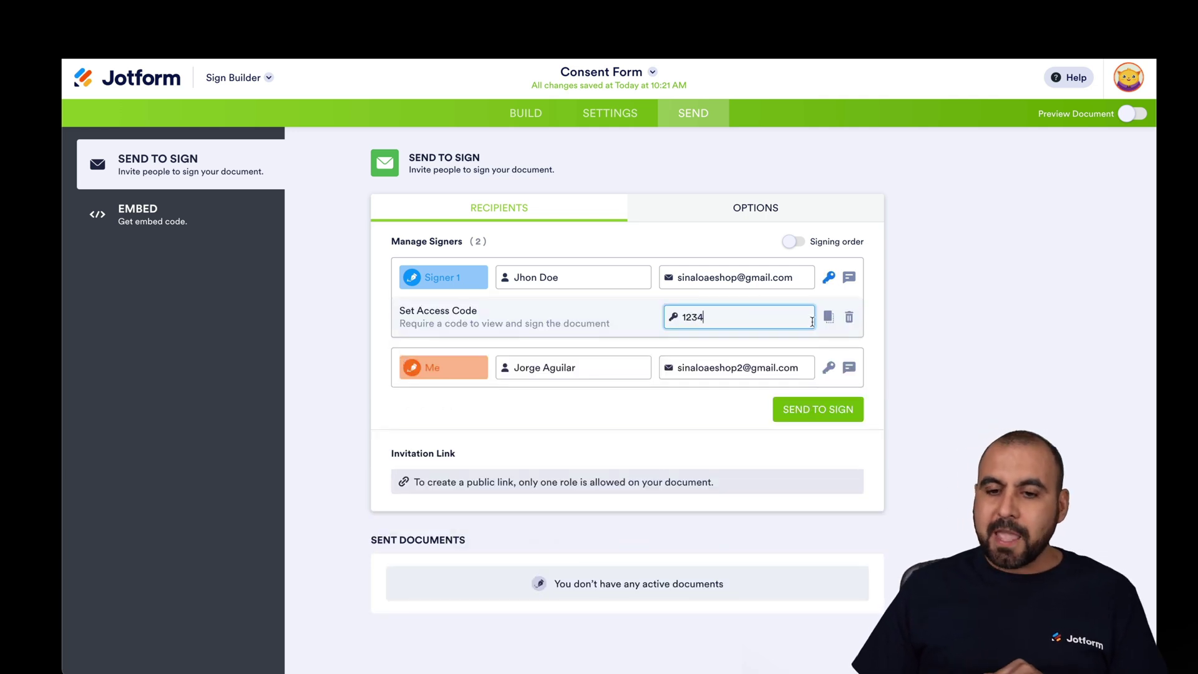
click(851, 281)
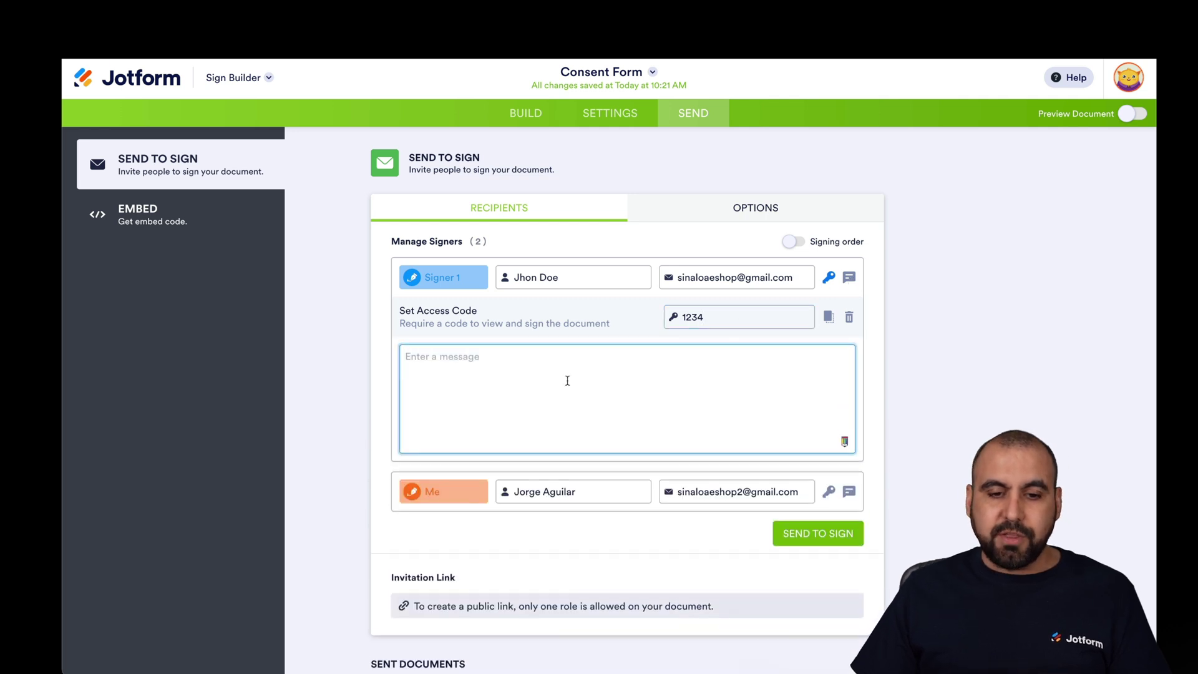
text(The password is your Postal od)
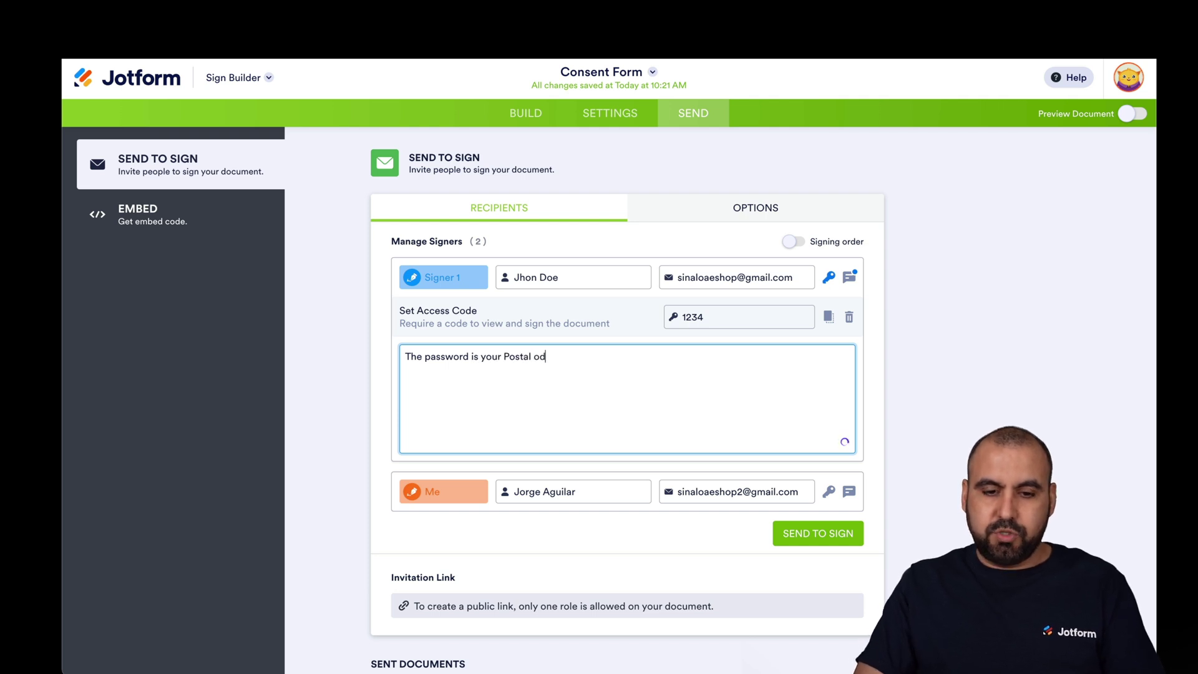
key(BackSpace)
key(BackSpace)
text(Code)
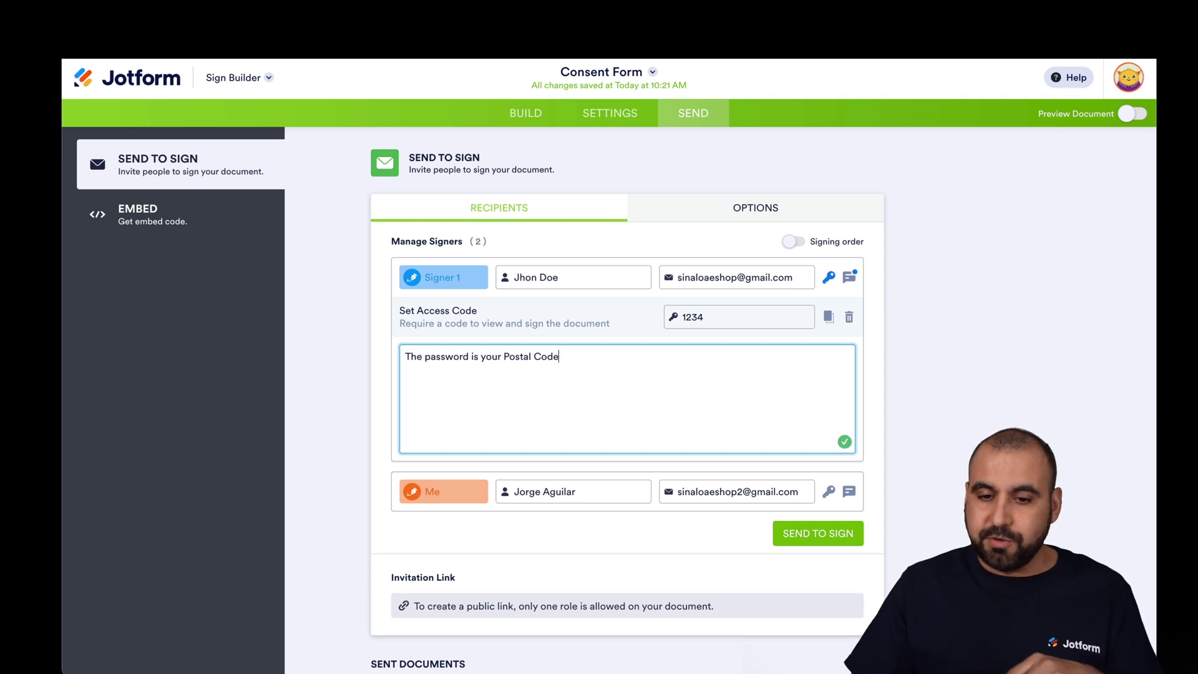
click(871, 370)
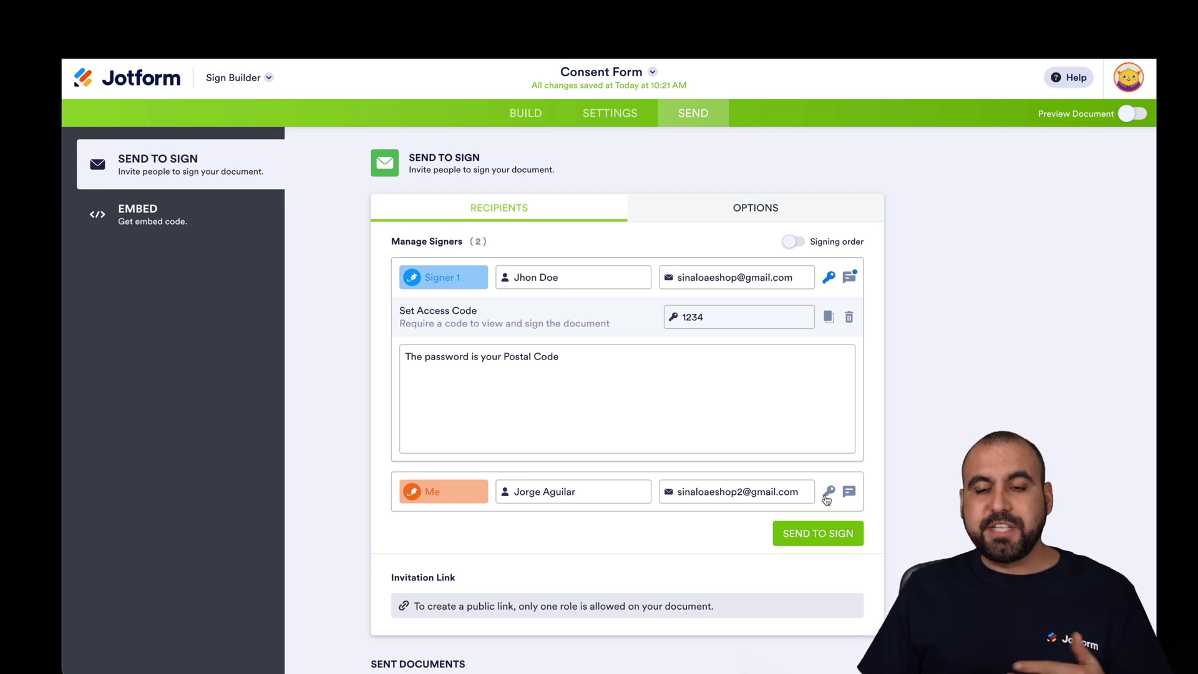
- Remove the Me signer's access code, turn on Signing order, and keep Signer 1 first
click(828, 492)
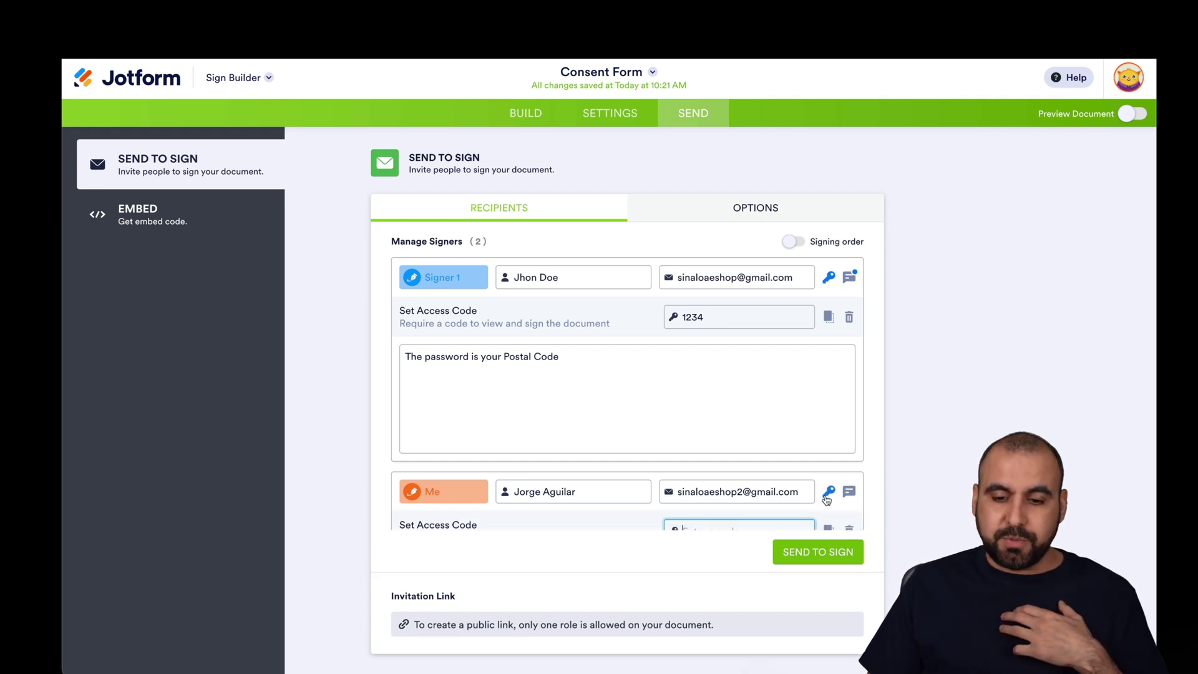
scroll(829, 502, down, 1)
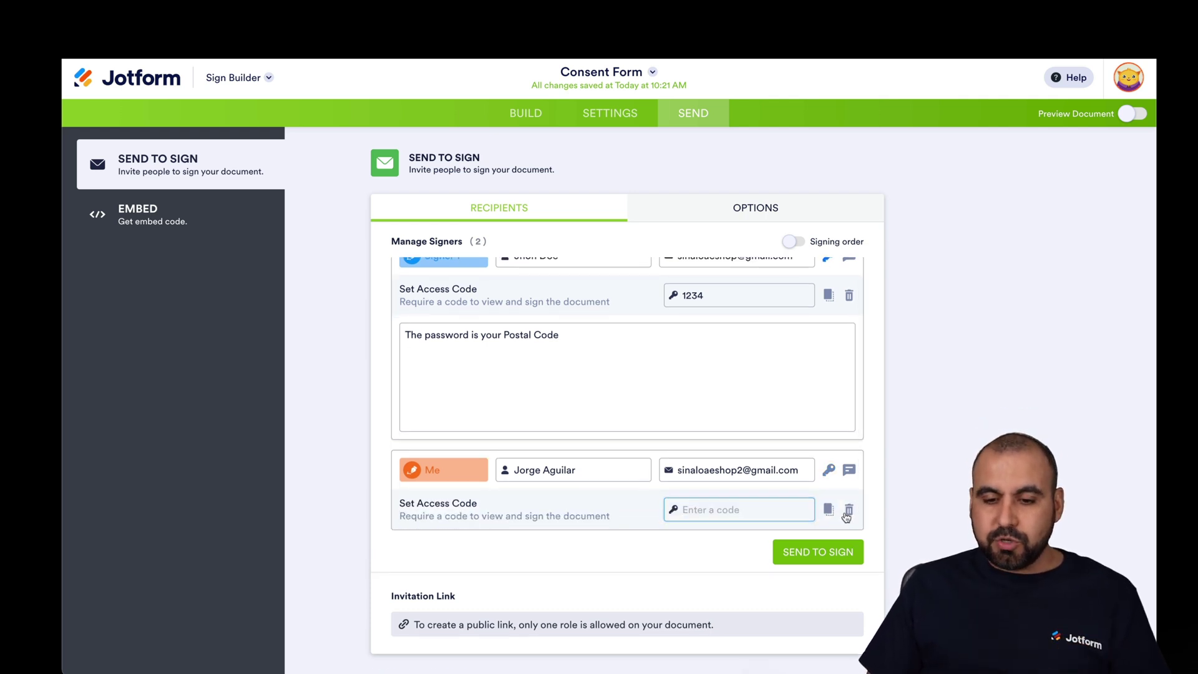
click(846, 508)
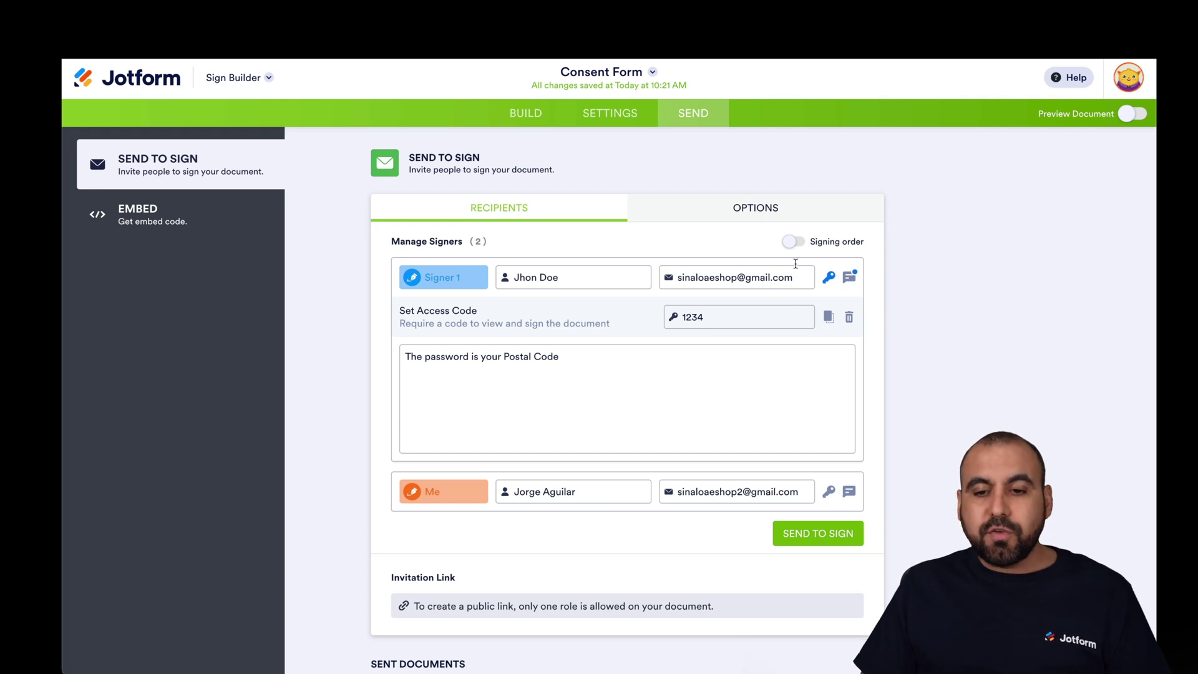
click(797, 244)
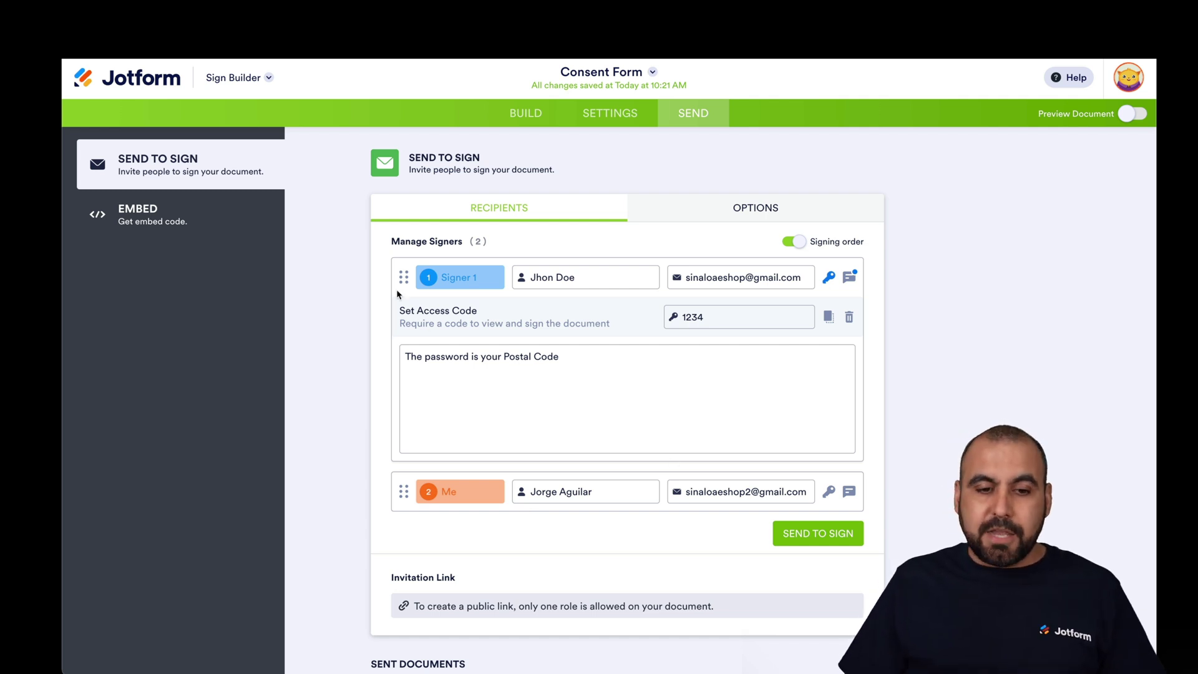
mouse_move(399, 276)
mouse_down()
mouse_move(392, 484)
mouse_move(402, 276)
mouse_up()
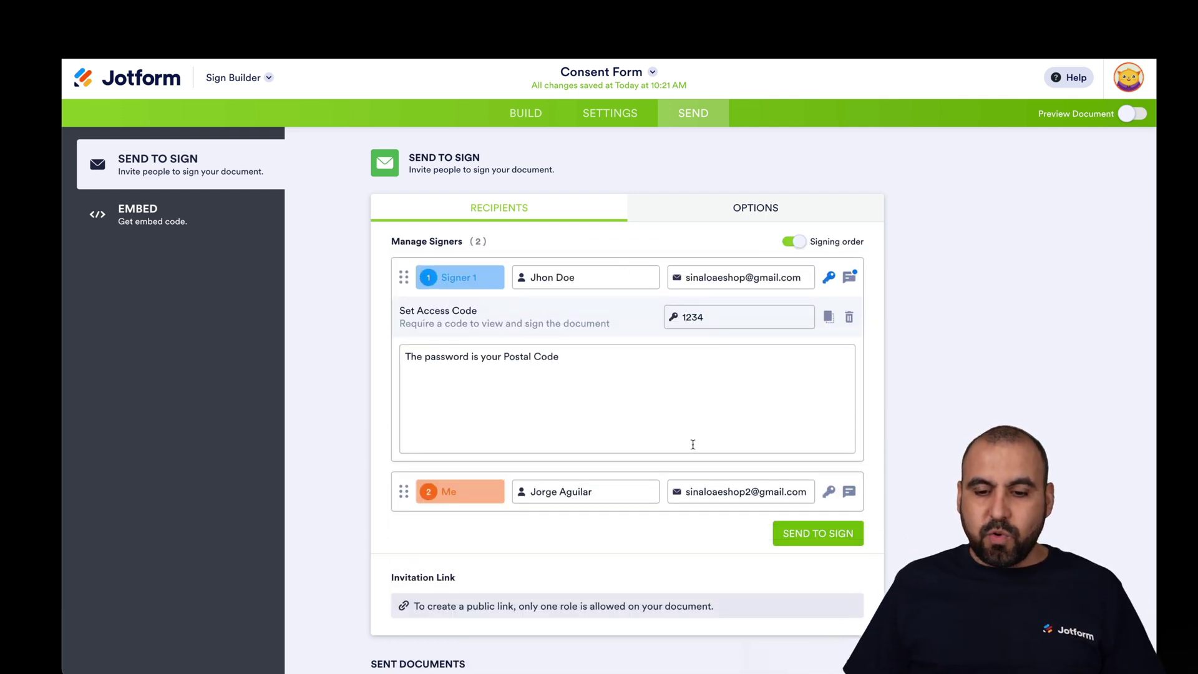
- In Options, set the expiration date to 12/03/2022 and enable automated reminder emails
click(743, 214)
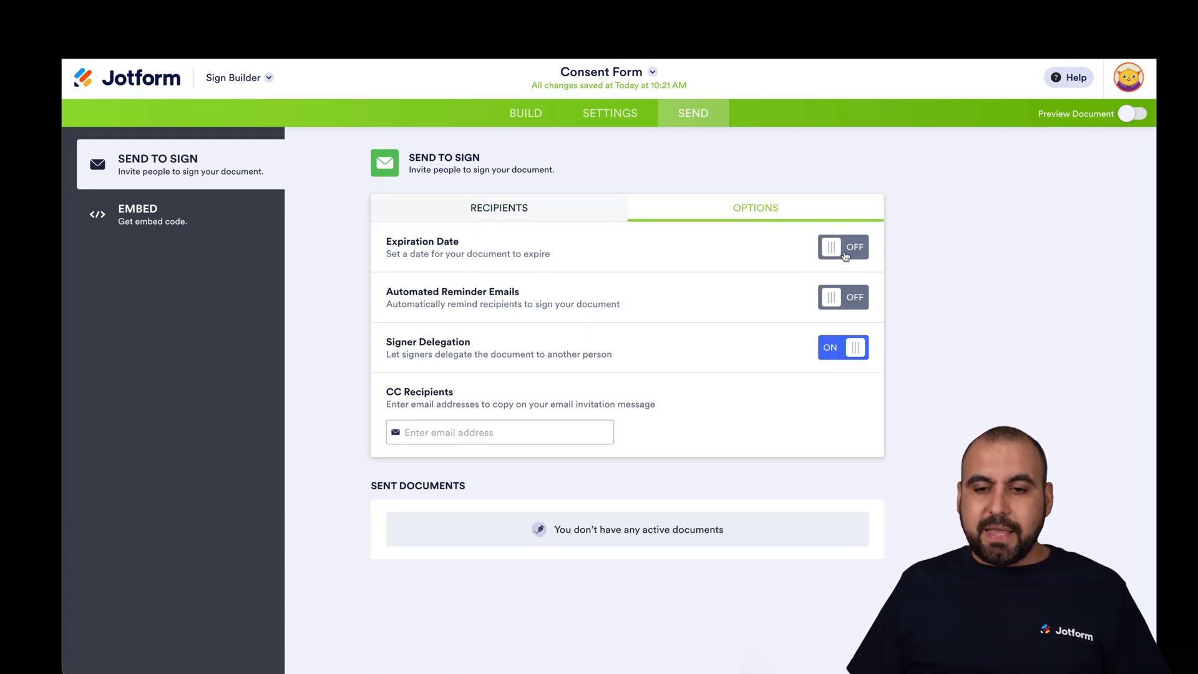
click(845, 256)
click(503, 282)
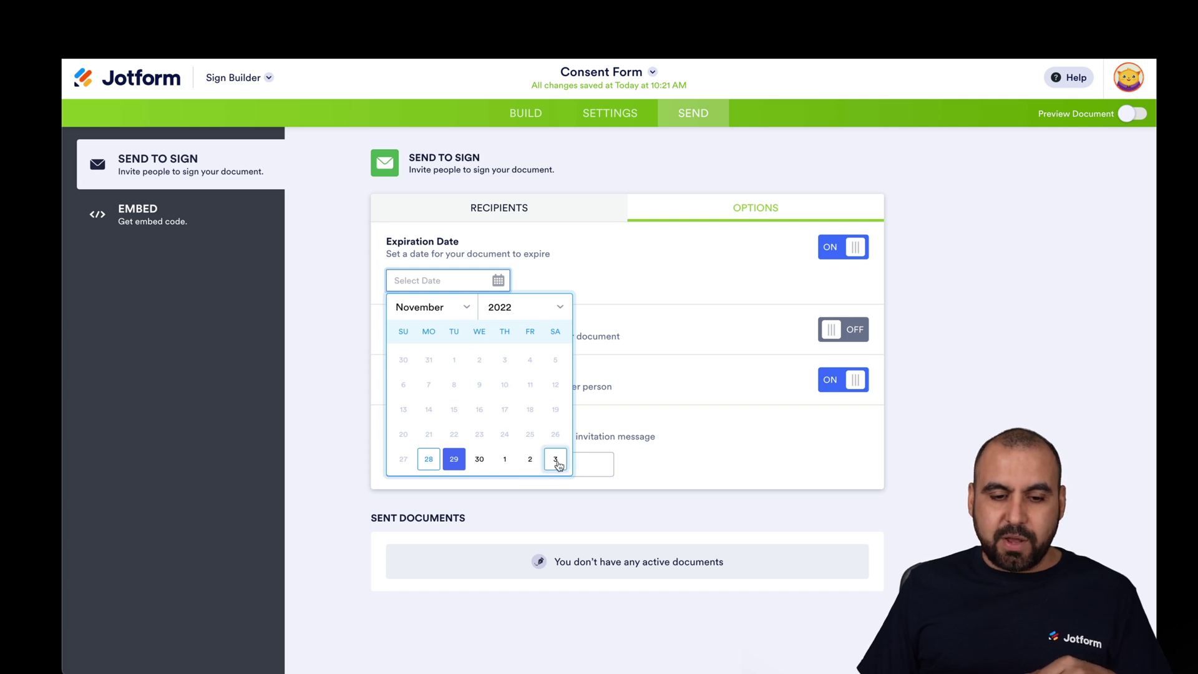
click(555, 460)
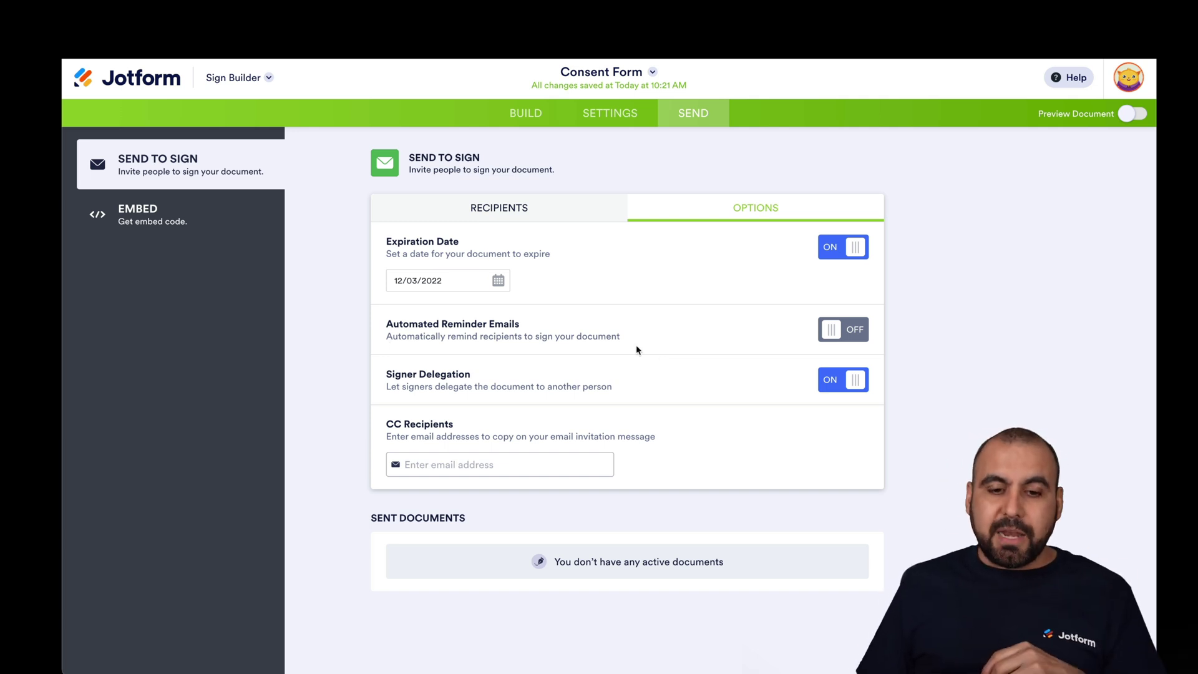
click(852, 338)
click(491, 360)
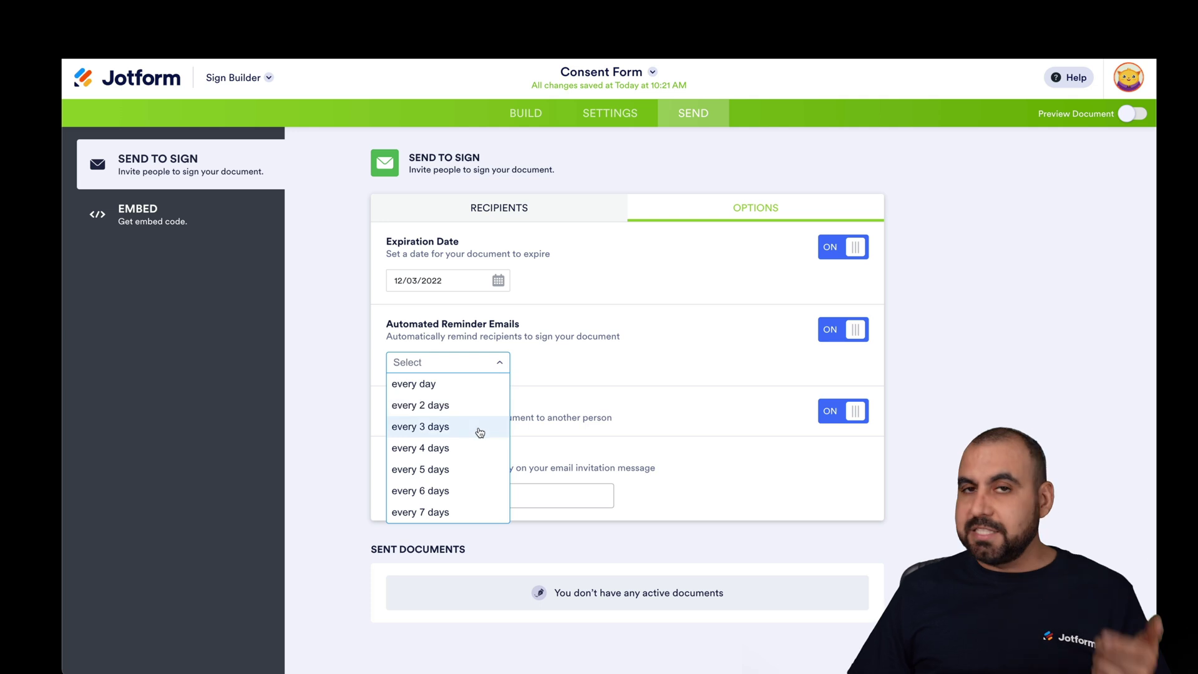
click(603, 356)
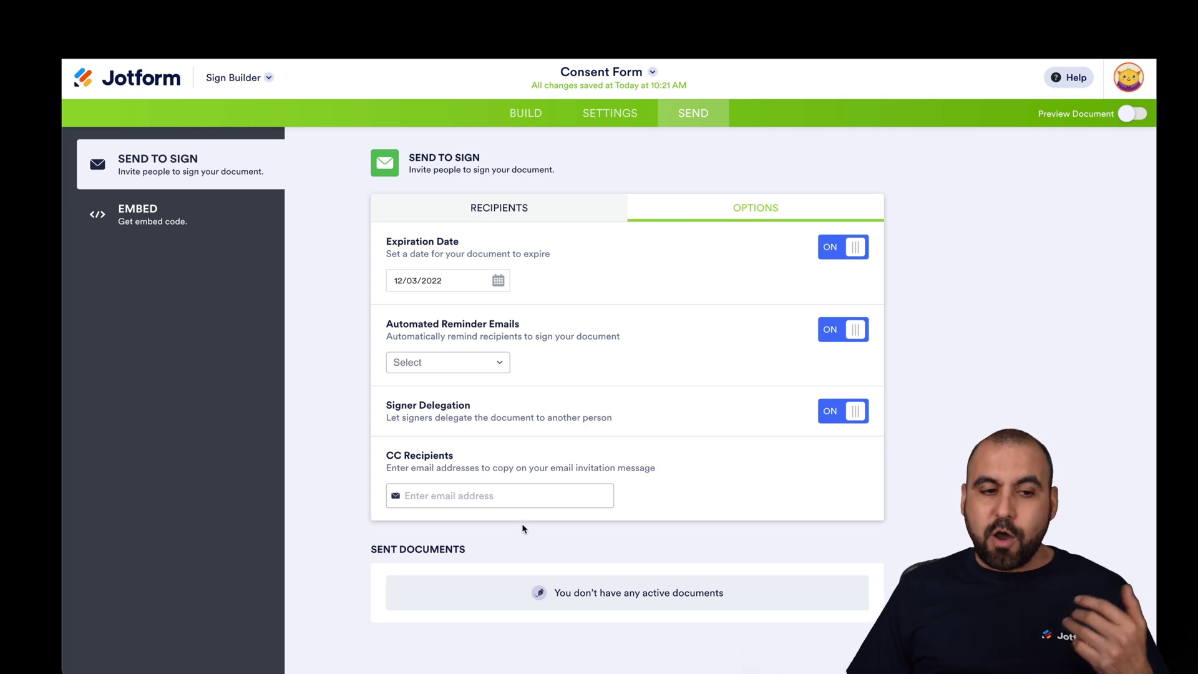
- Send the Consent Form to the signers and open the invitation's Review & Sign Document link
click(529, 208)
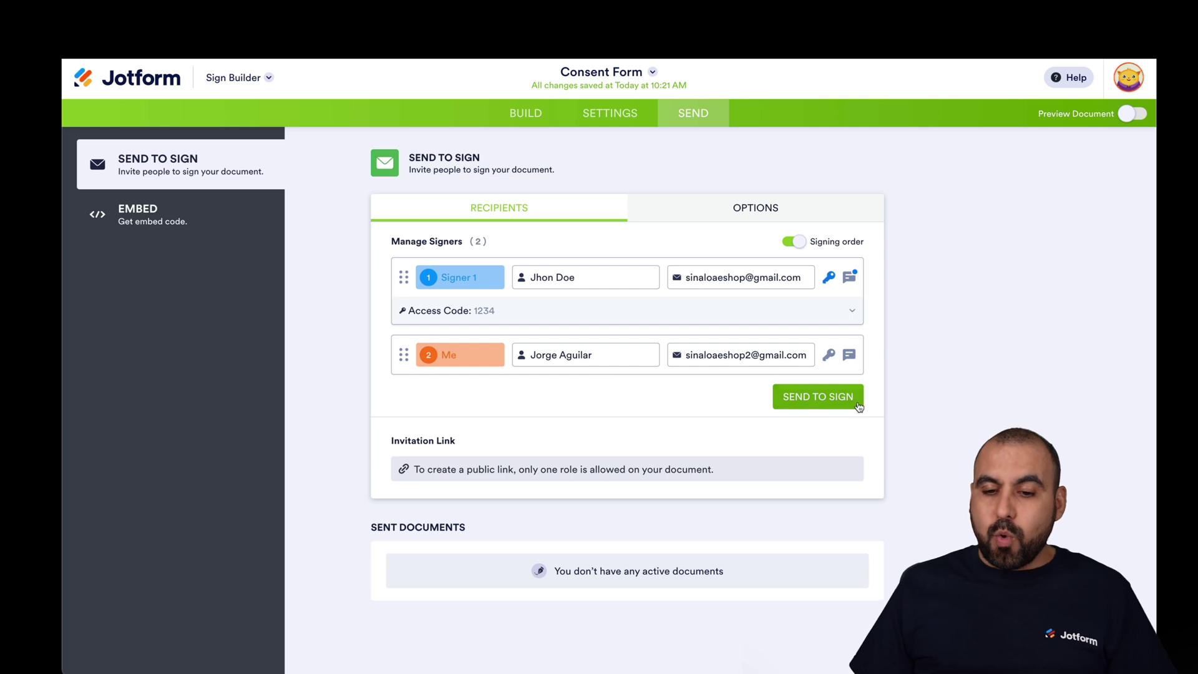
click(823, 399)
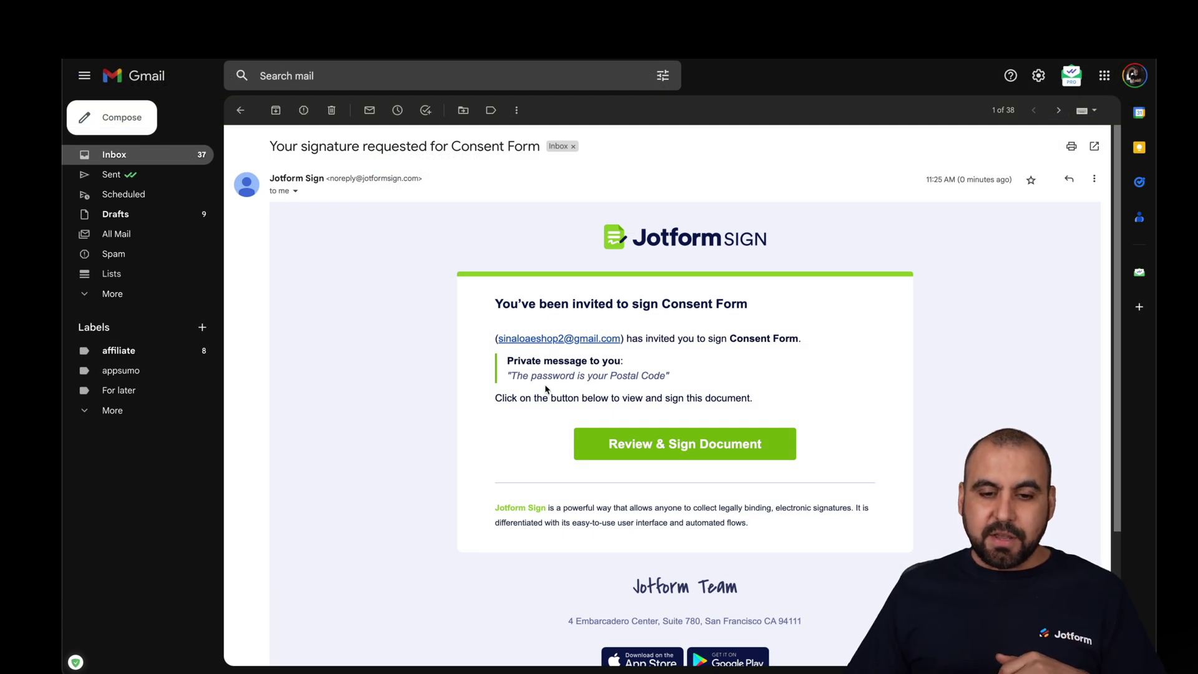
drag(506, 375, 672, 379)
click(672, 378)
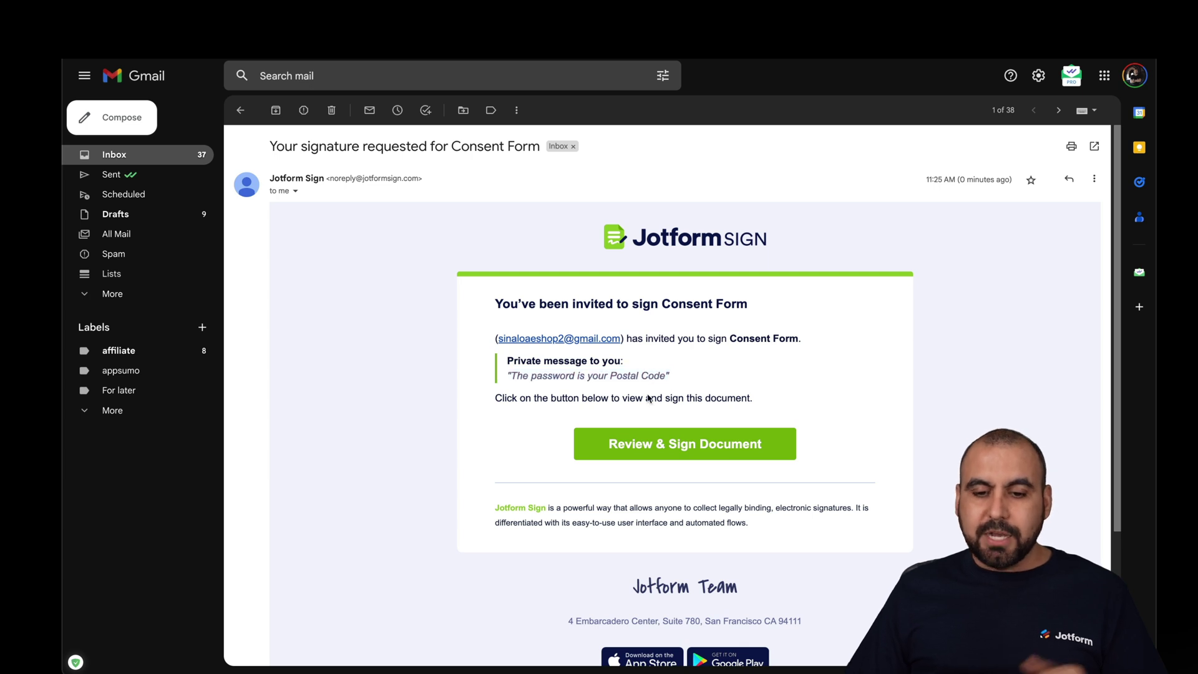
click(651, 450)
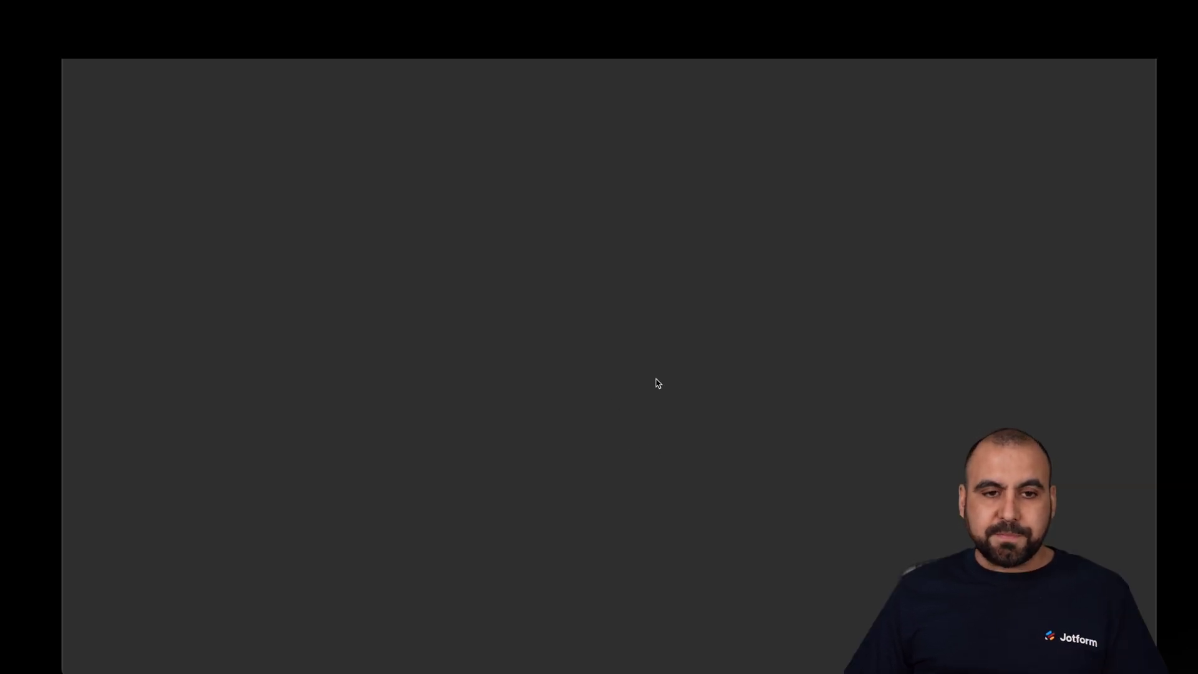
- Unlock the document with the access code and fill 2022, 23 and the consentee's name
text(123)
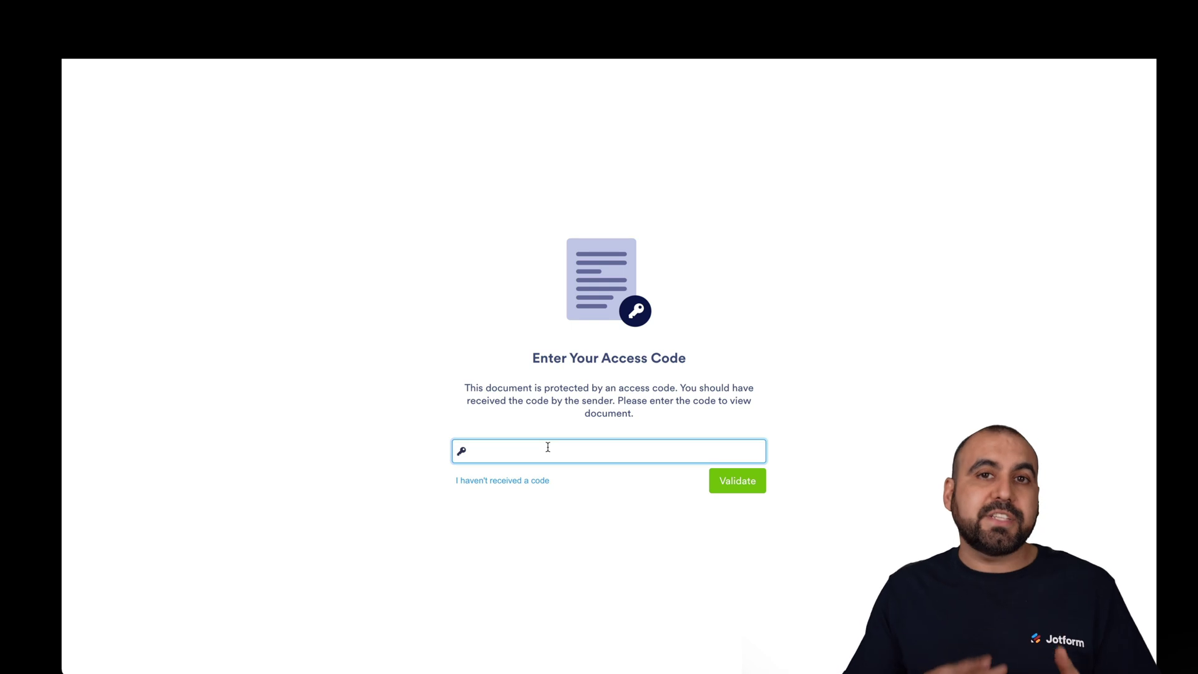
text(4)
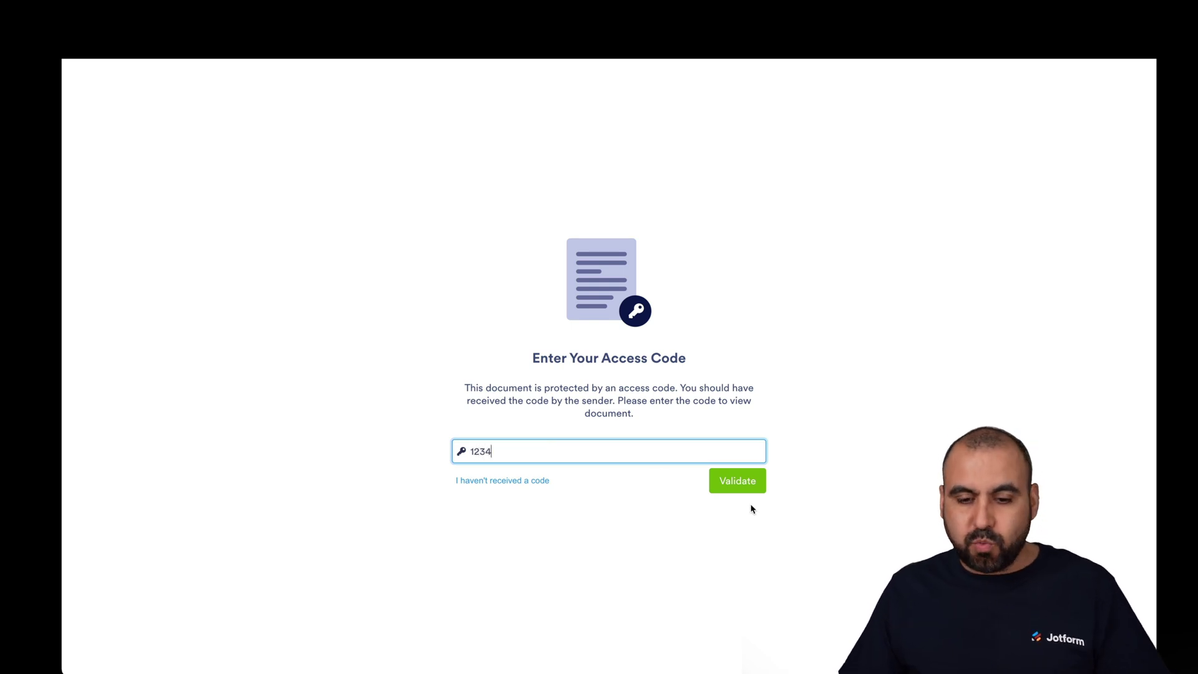
click(753, 484)
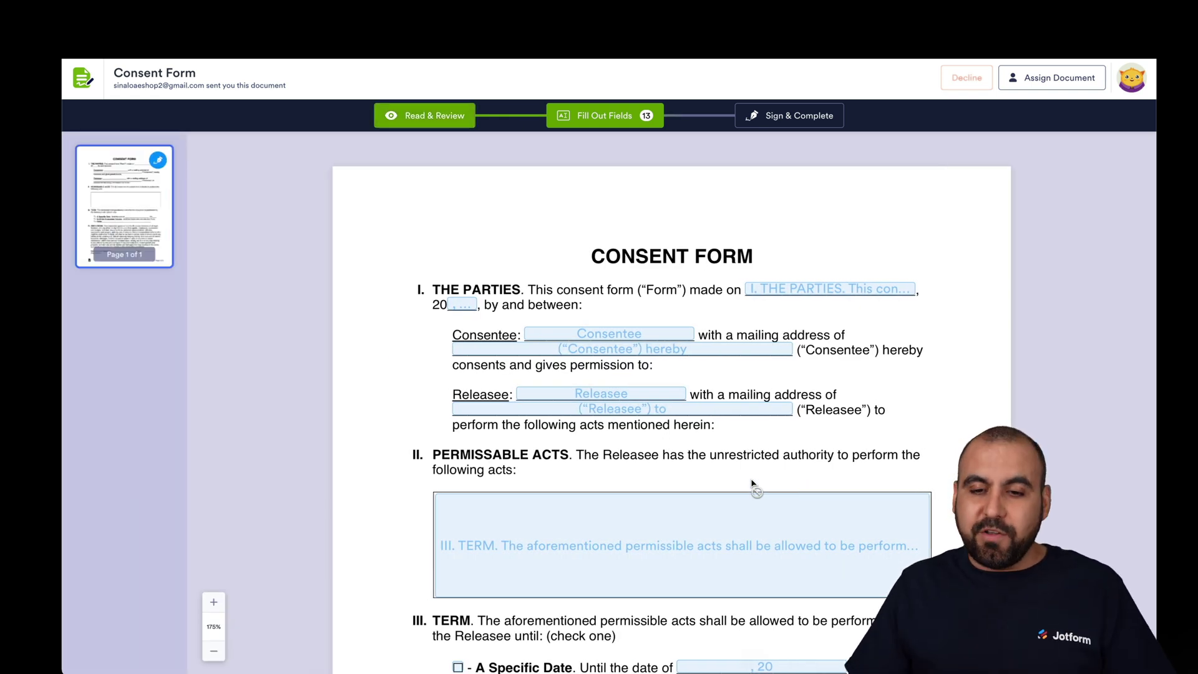
click(781, 291)
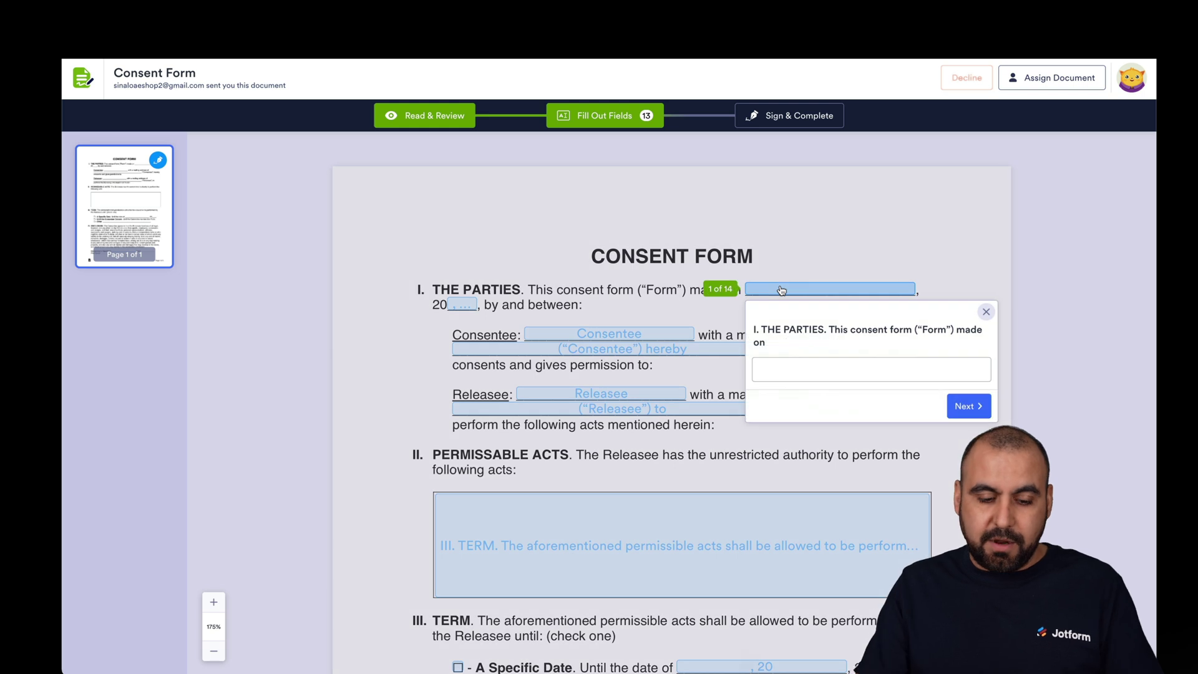
click(829, 368)
text(2022)
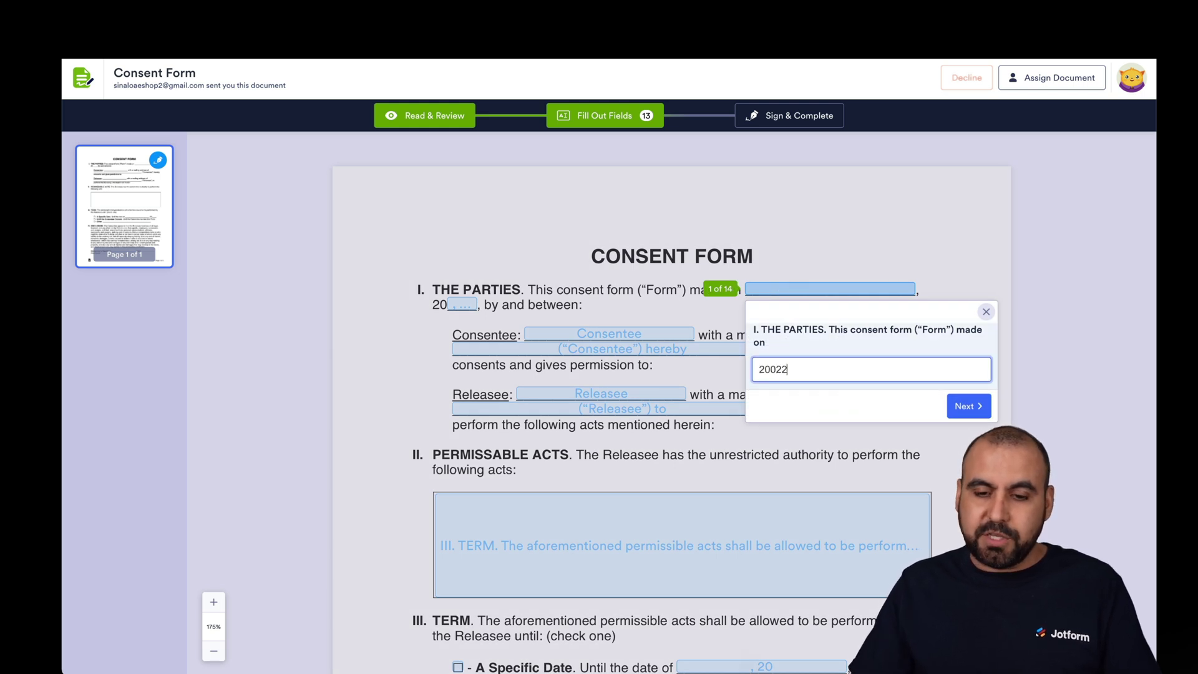
click(964, 406)
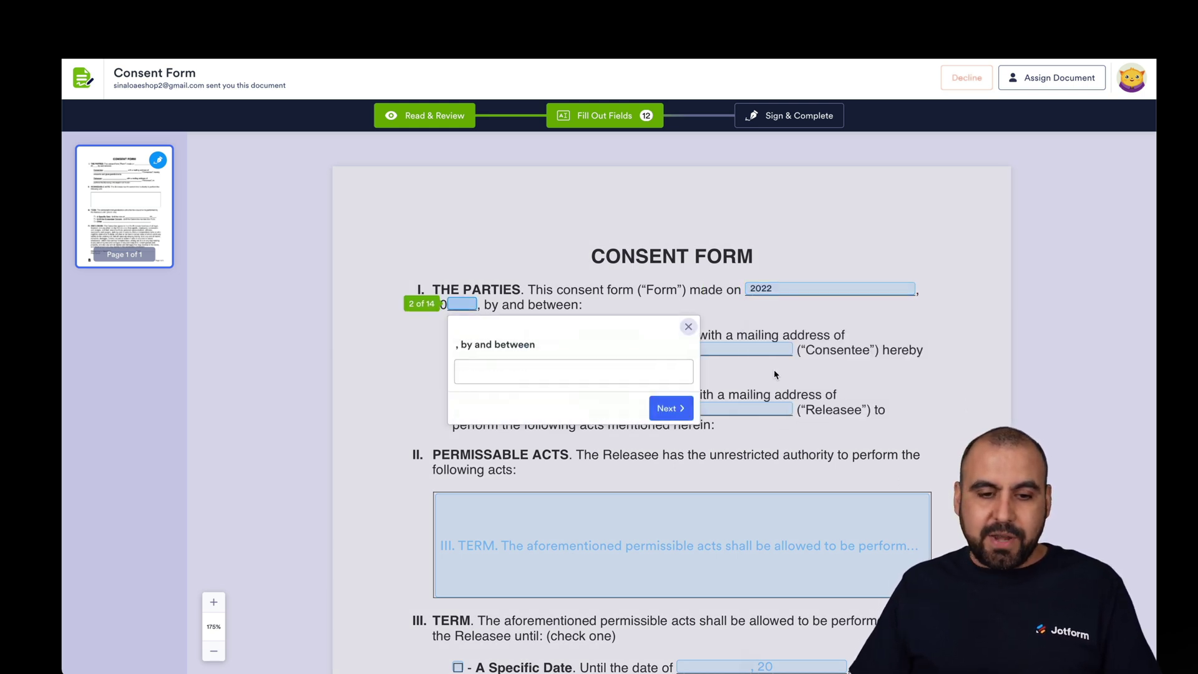
click(550, 371)
text(23)
click(661, 407)
click(660, 404)
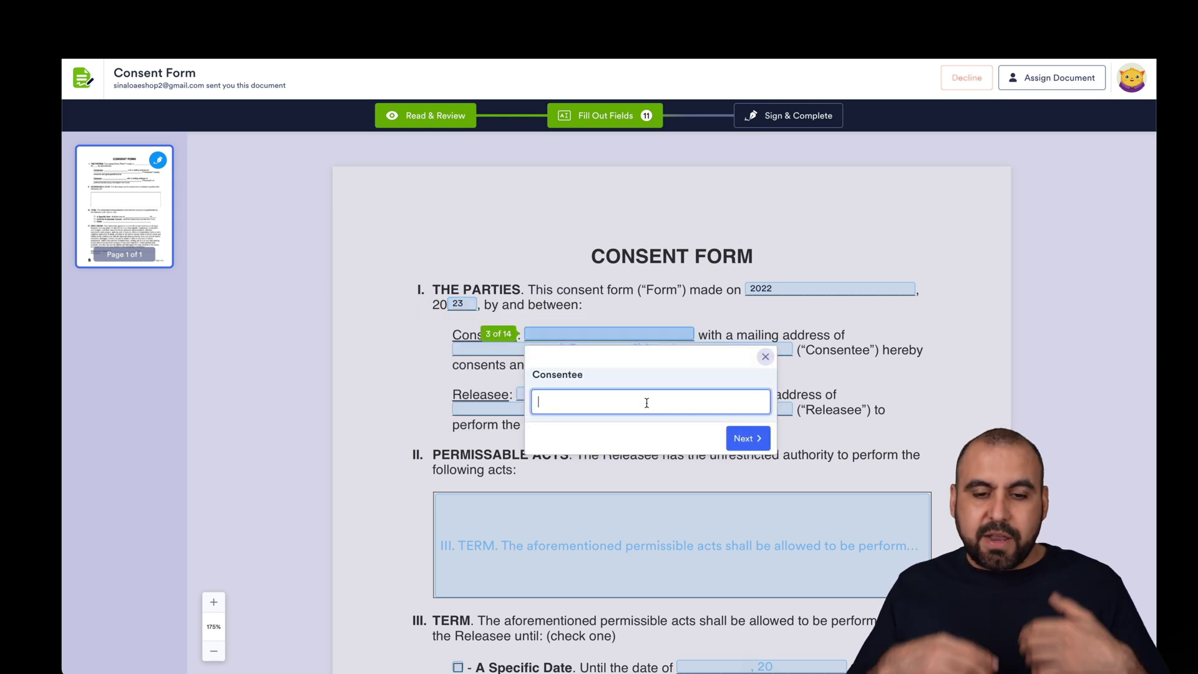
text(Jorge)
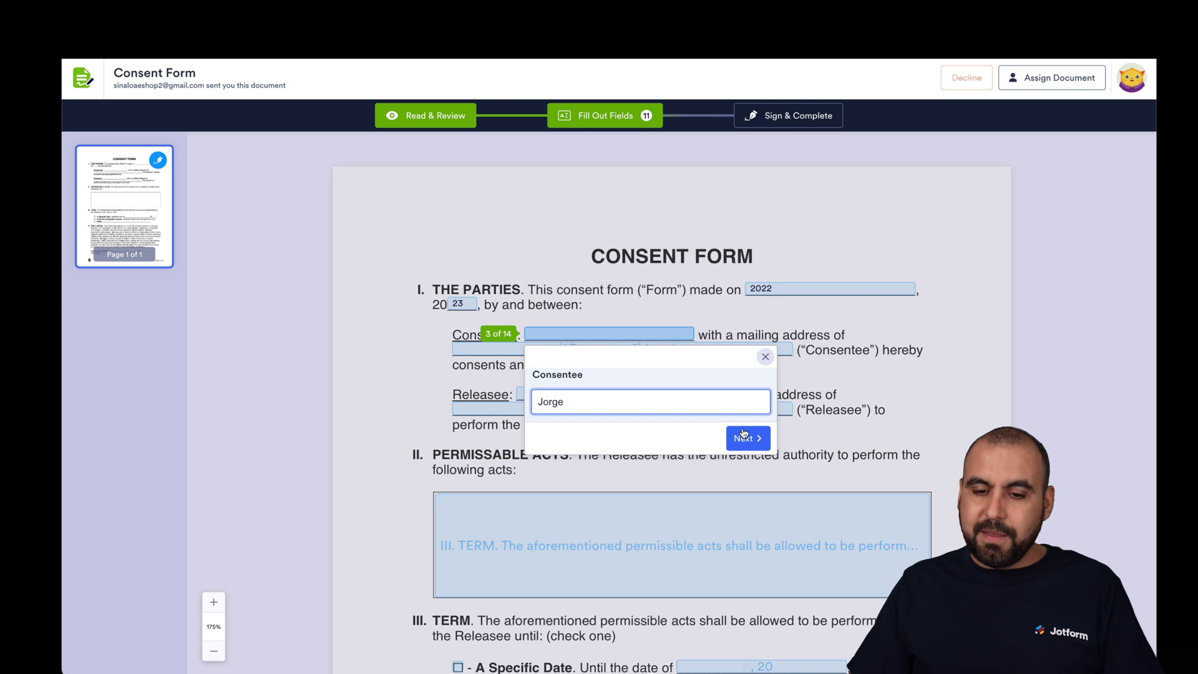
click(745, 435)
click(691, 372)
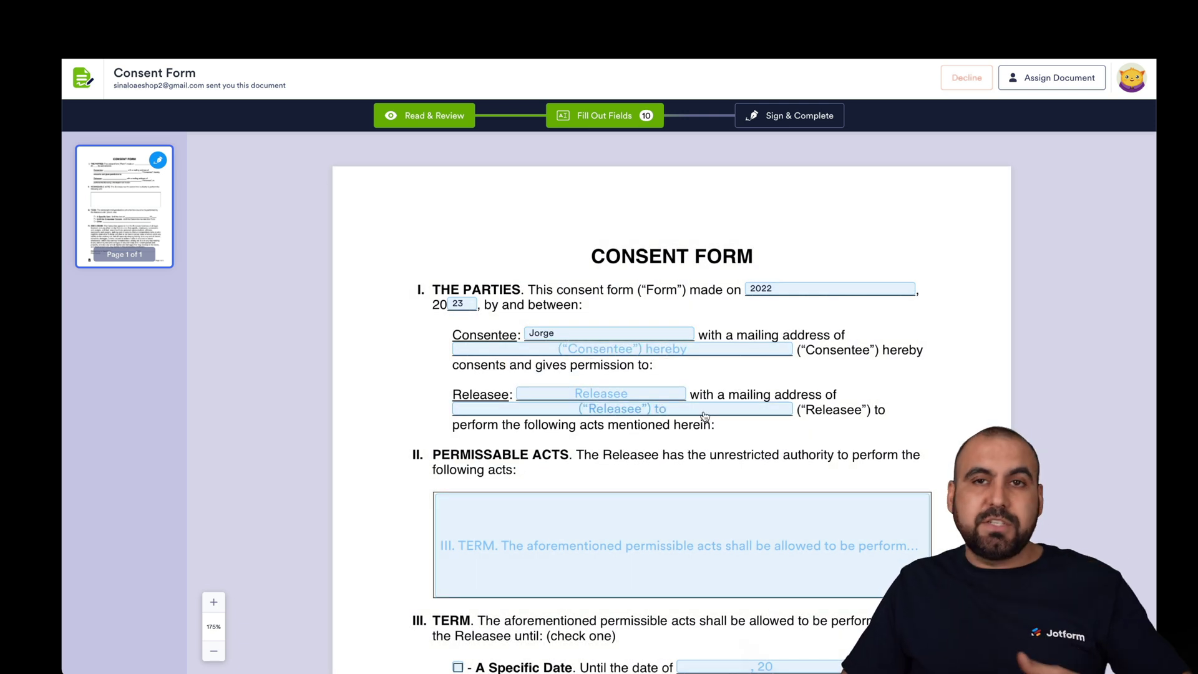
- Choose A Specific Date as the term and enter 22 as the date
scroll(692, 387, down, 5)
scroll(703, 411, down, 2)
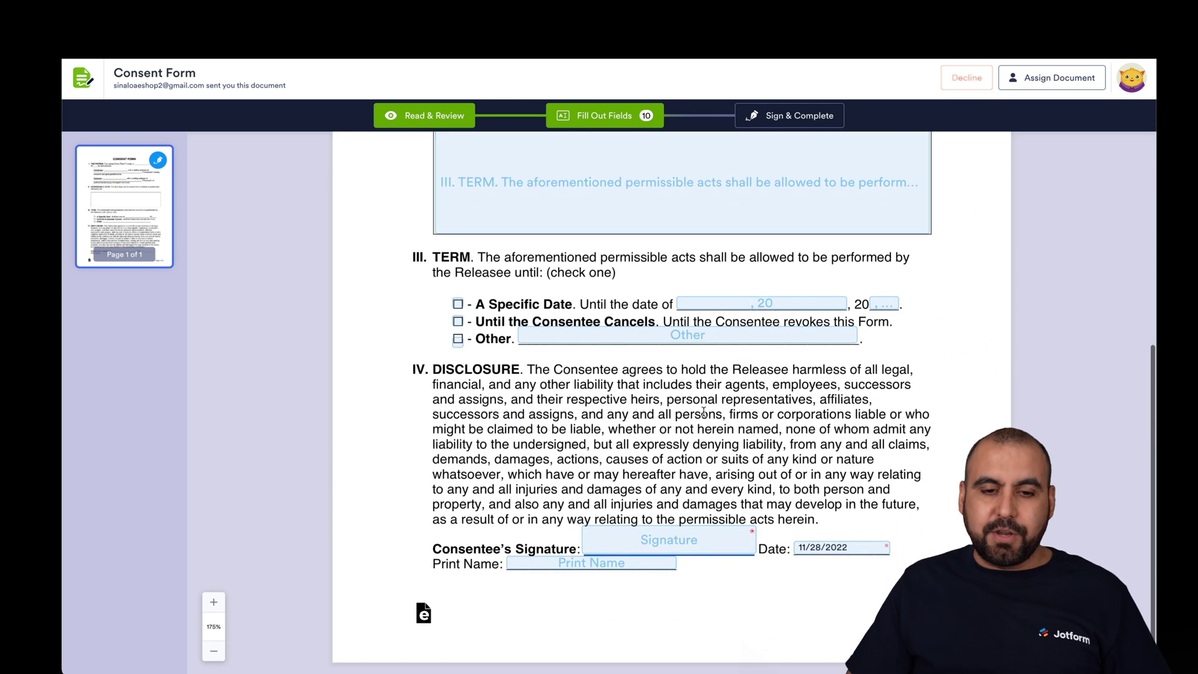
click(519, 377)
click(465, 365)
click(675, 446)
click(826, 479)
text(22)
click(895, 507)
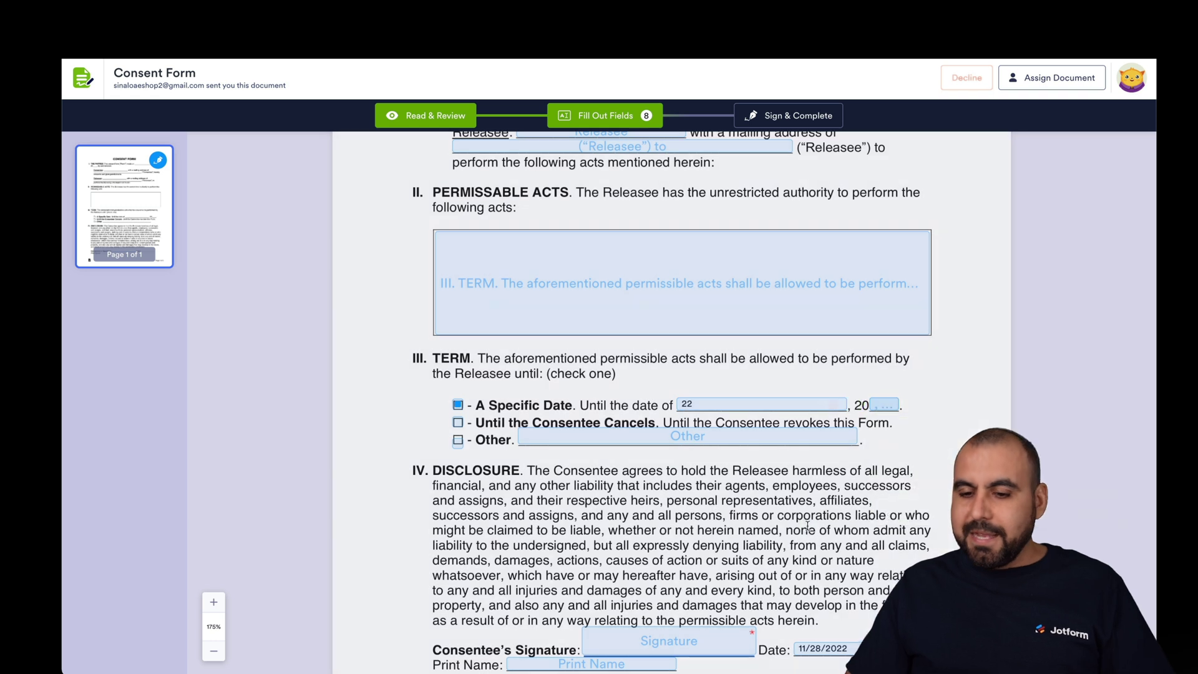
scroll(587, 584, down, 2)
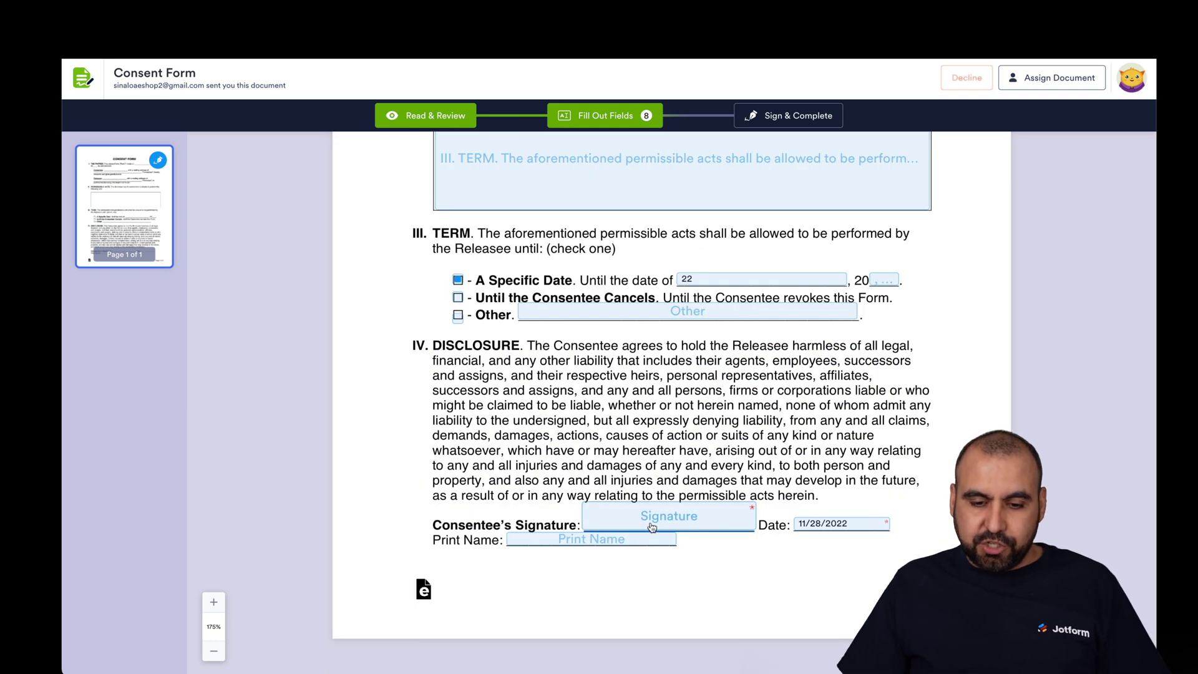
- Add a hand-drawn signature on the Consentee's Signature line
click(673, 519)
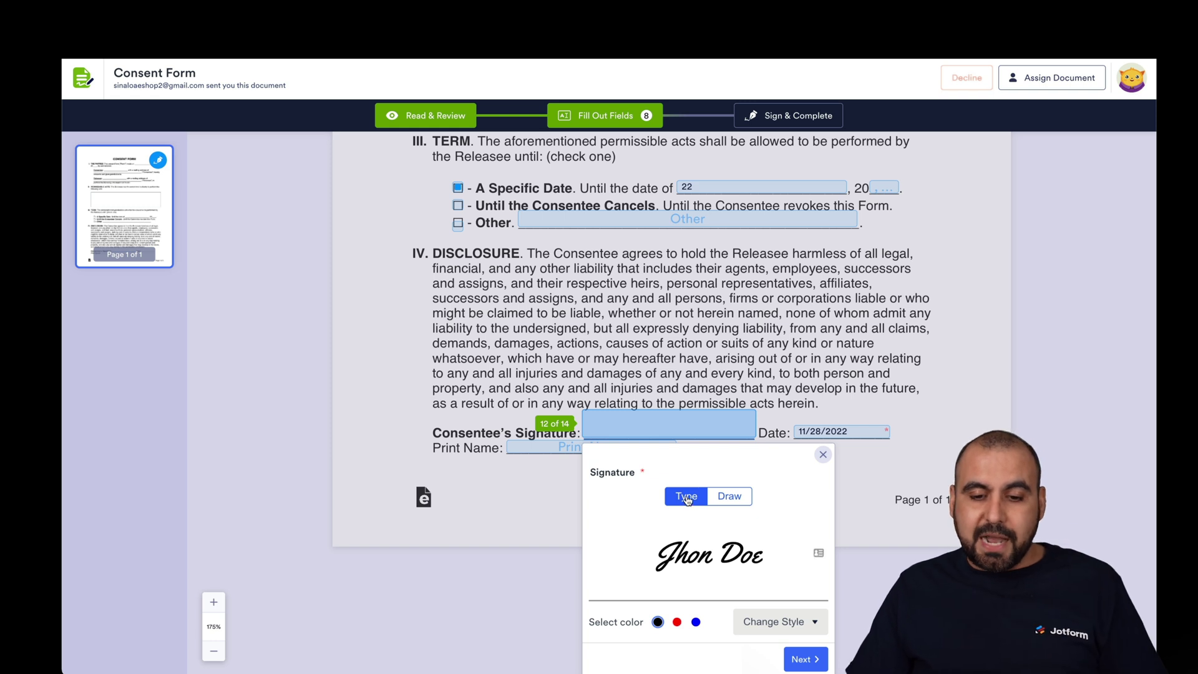
click(729, 496)
click(695, 510)
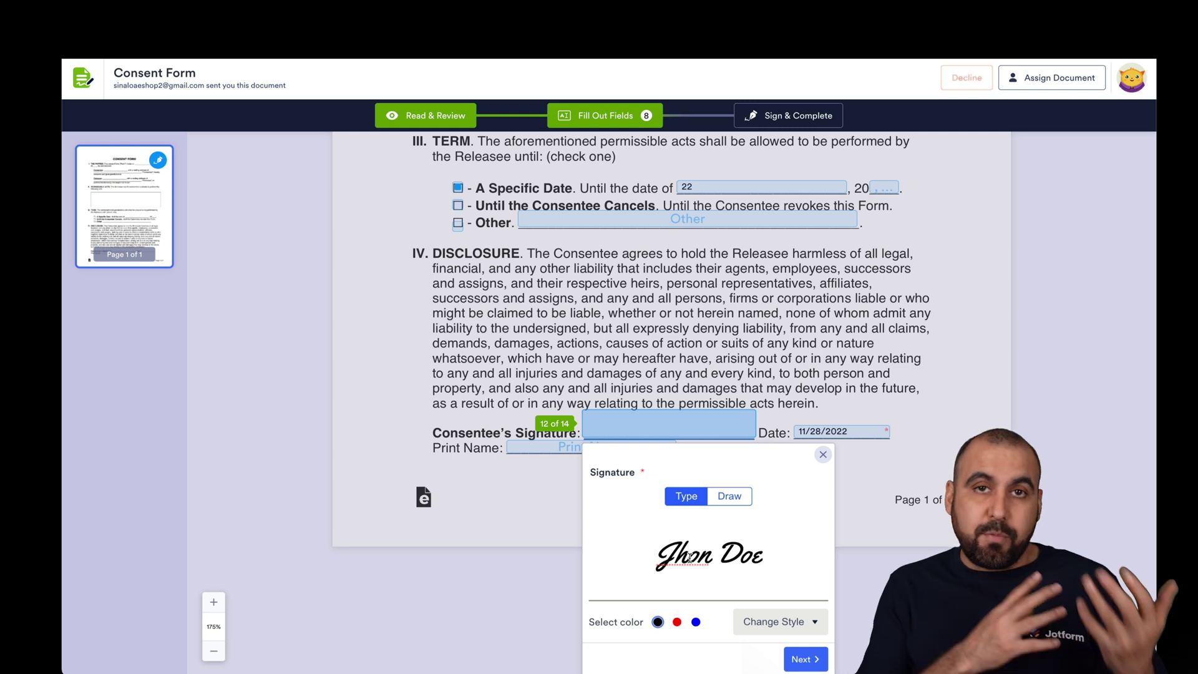
key(BackSpace)
key(BackSpace)
key(BackSpace)
key(BackSpace)
text(Doe)
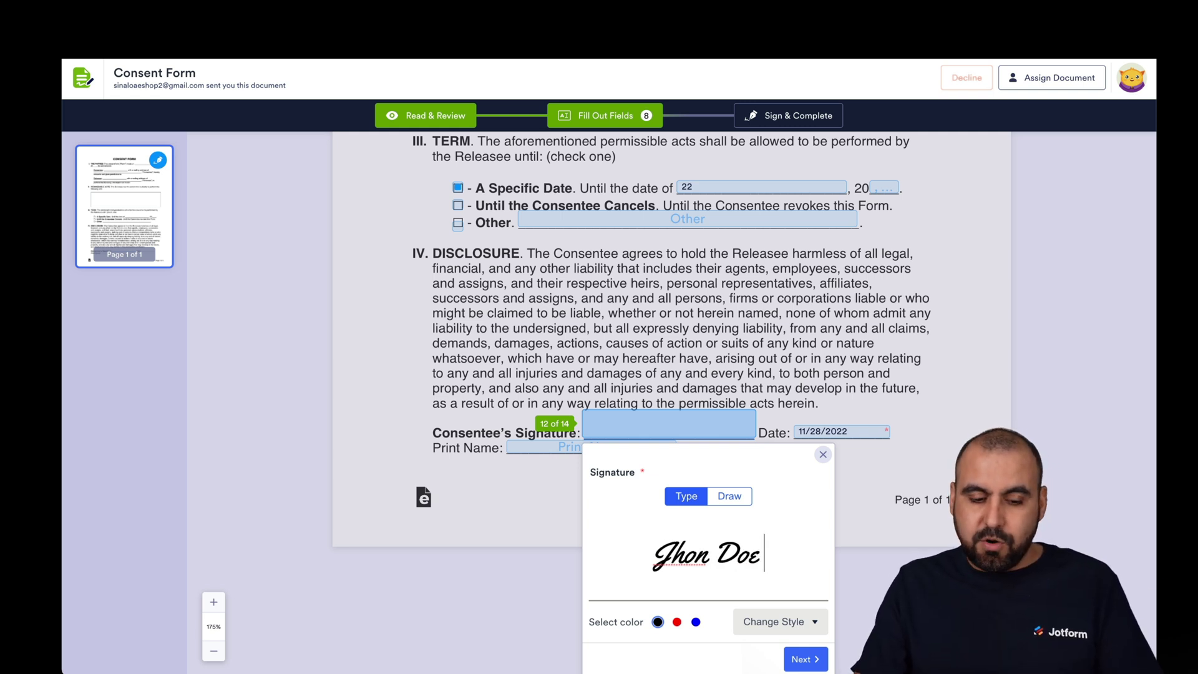
text( Two)
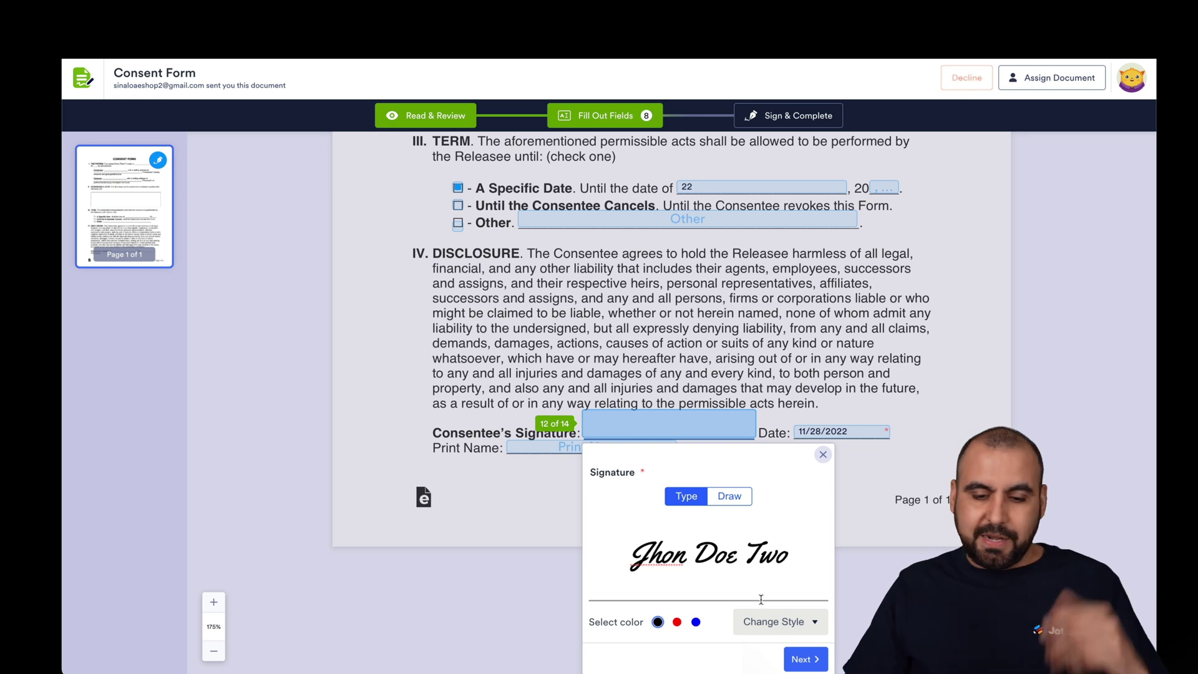
click(726, 496)
mouse_move(687, 538)
mouse_down()
mouse_move(666, 580)
mouse_move(733, 582)
mouse_move(737, 561)
mouse_up()
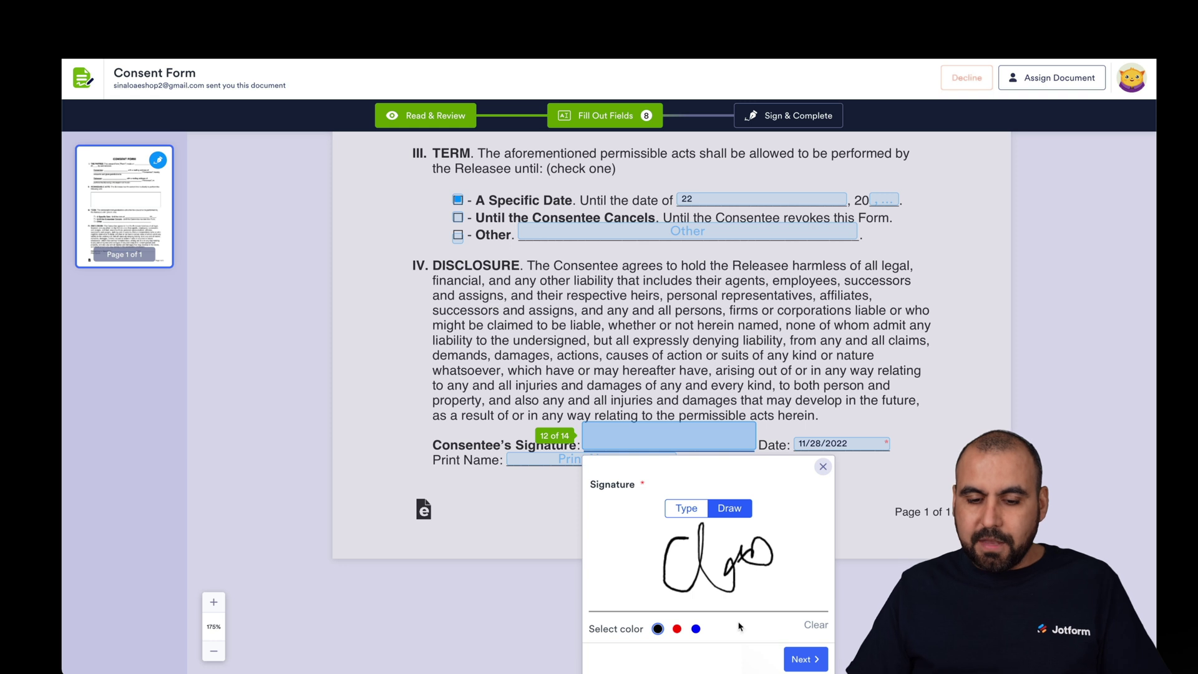
click(803, 658)
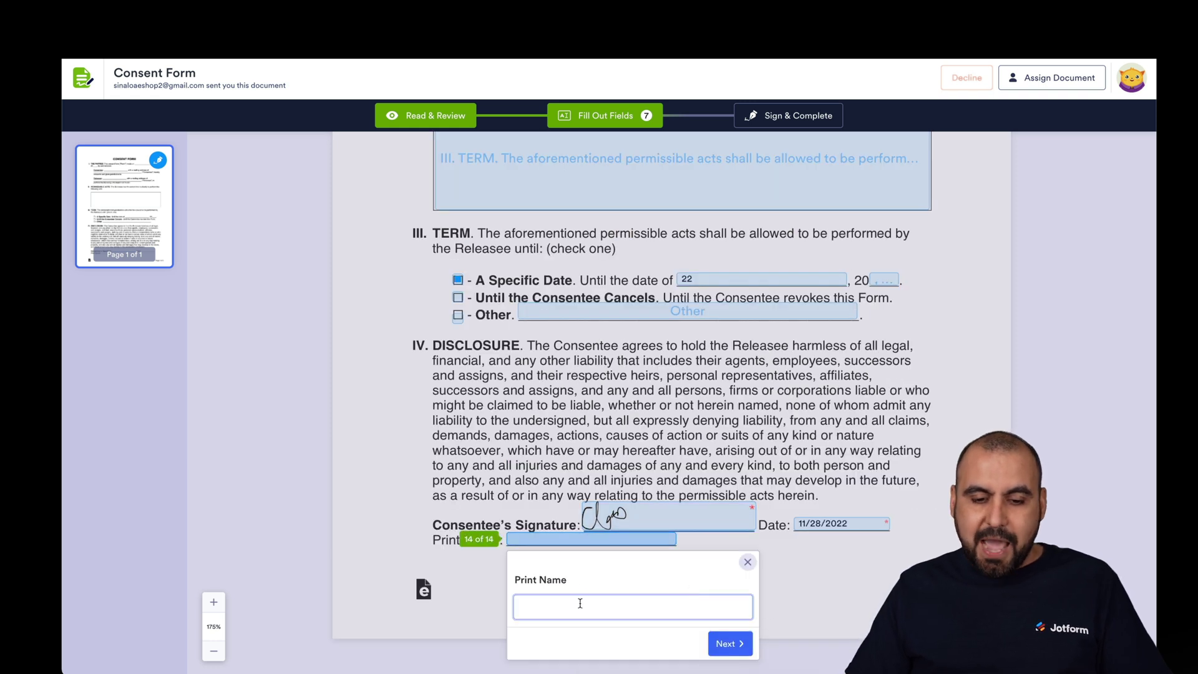
- Enter the consentee's printed name in the Print Name field
click(644, 605)
text(Jhon Dow)
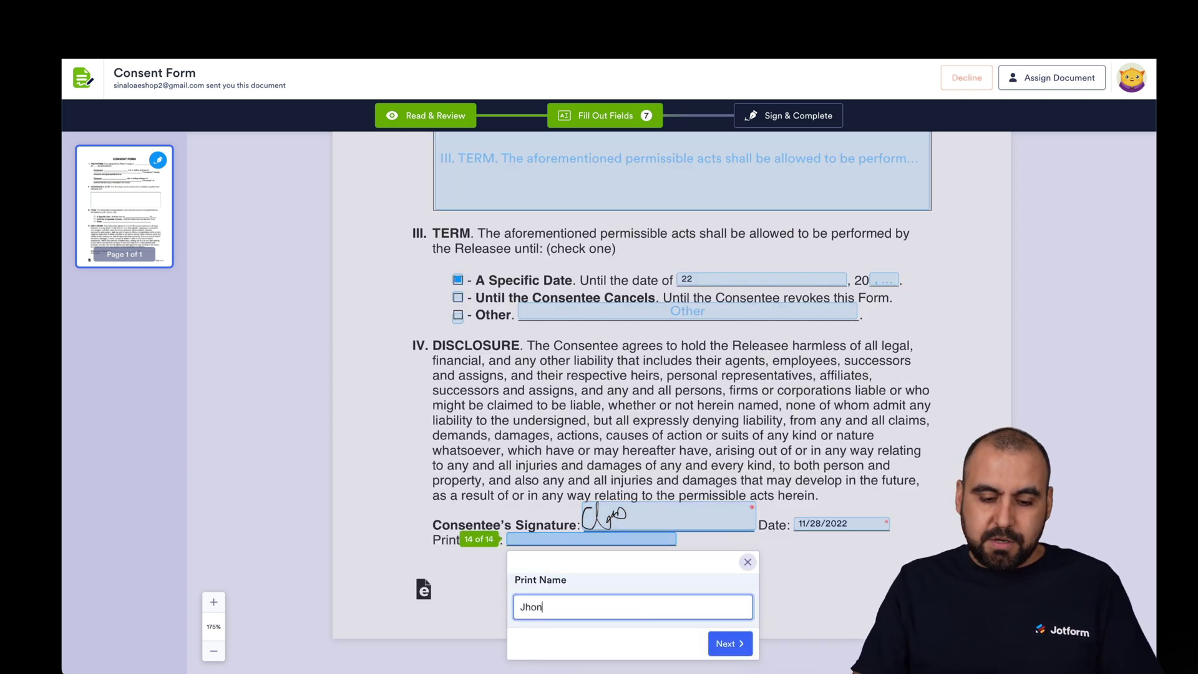
click(740, 643)
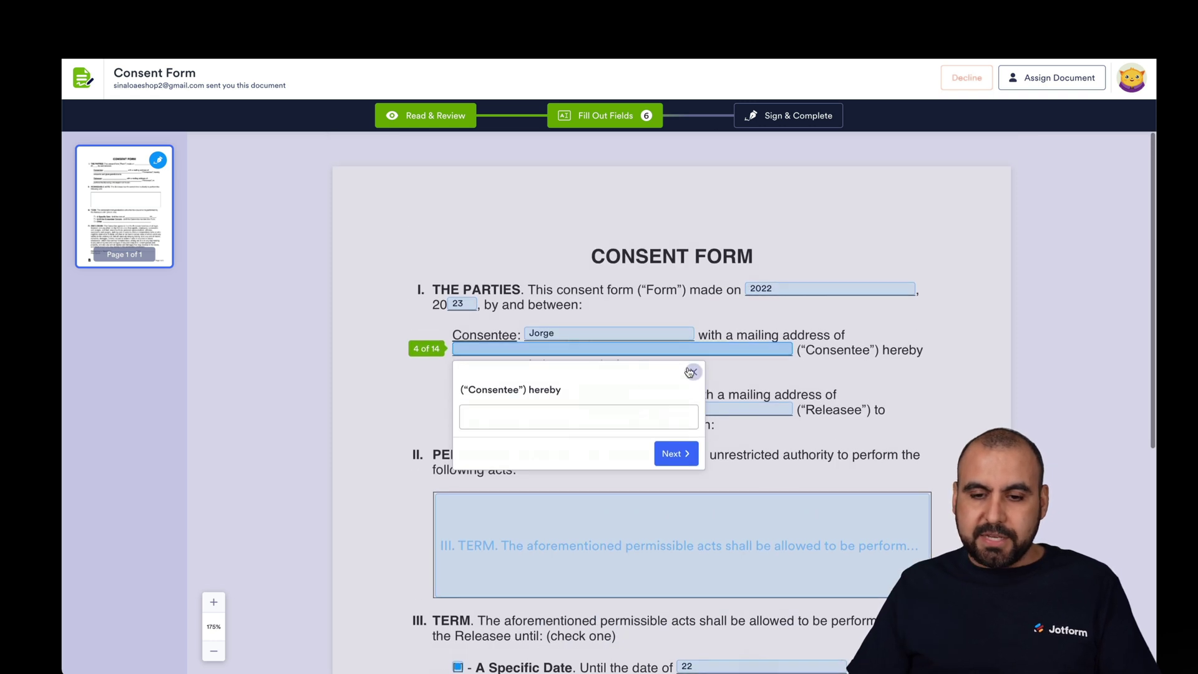
- Cancel the Decline dialog and choose Sign & Complete to reach the Sign Document confirmation
click(763, 430)
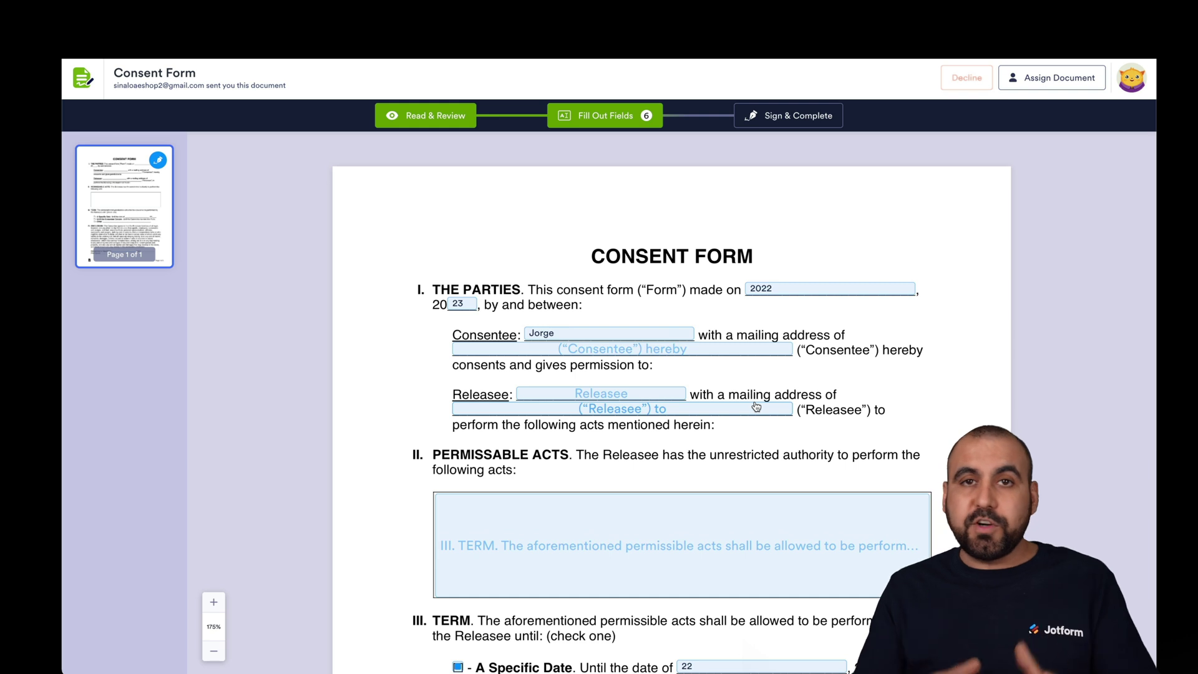
click(966, 78)
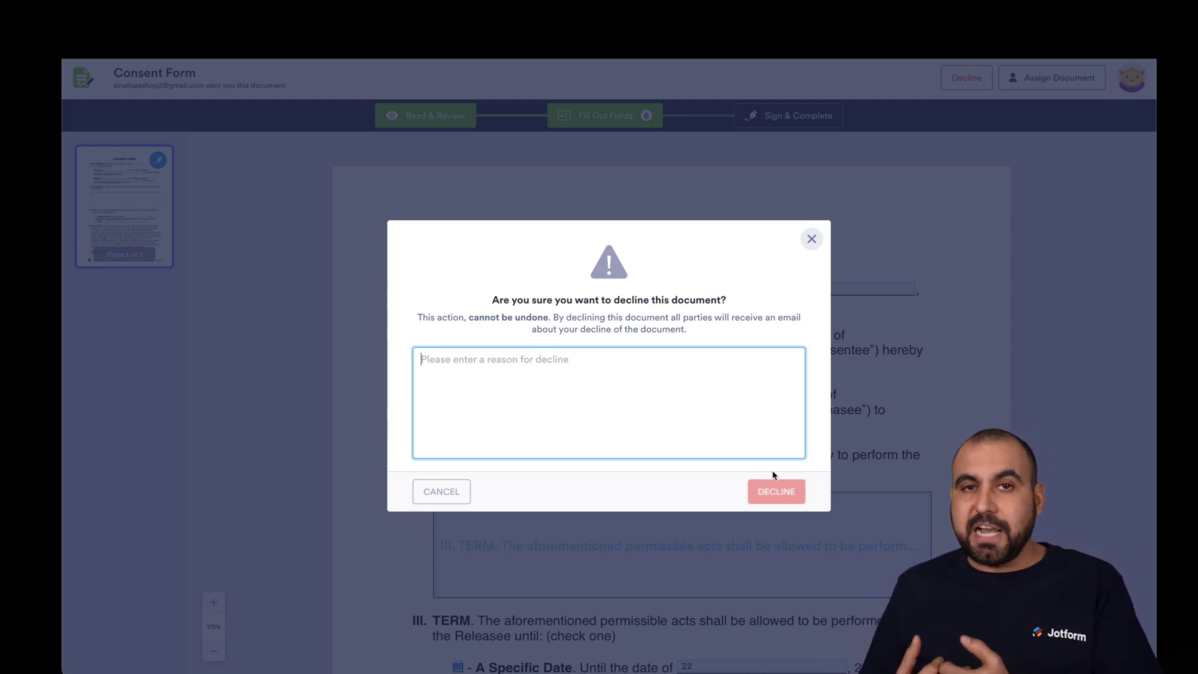
click(811, 239)
click(789, 115)
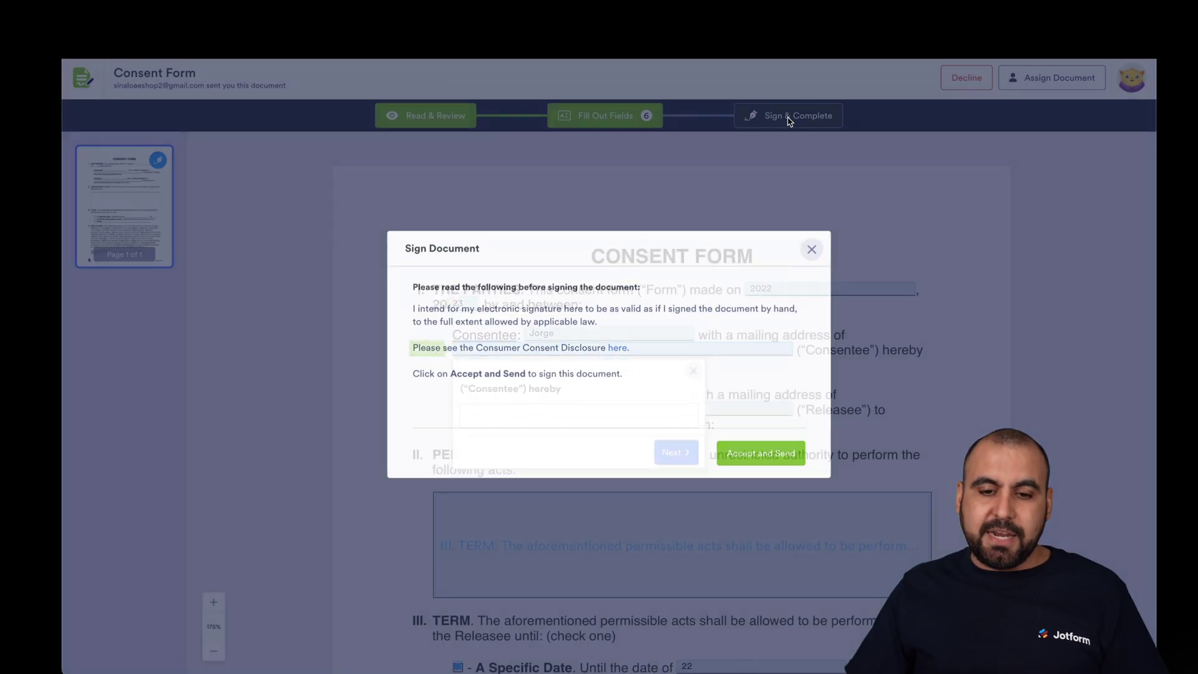
- Accept and send the first signature, then open the second signer's Review & Sign Document link
click(744, 465)
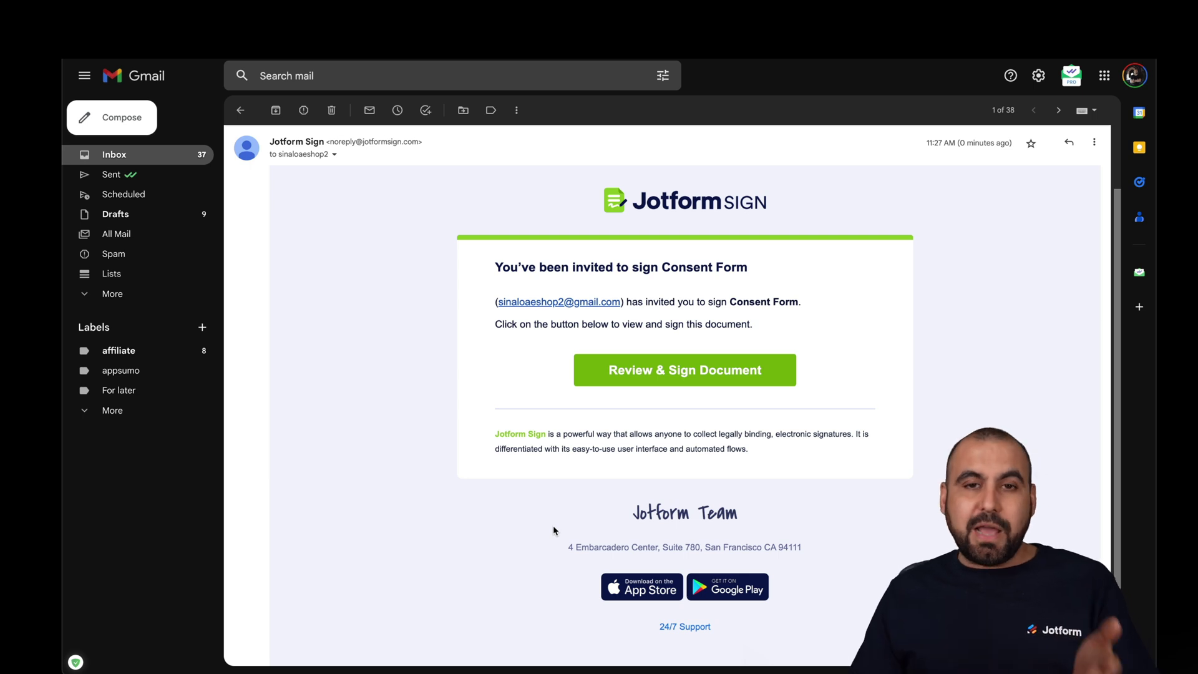
click(679, 379)
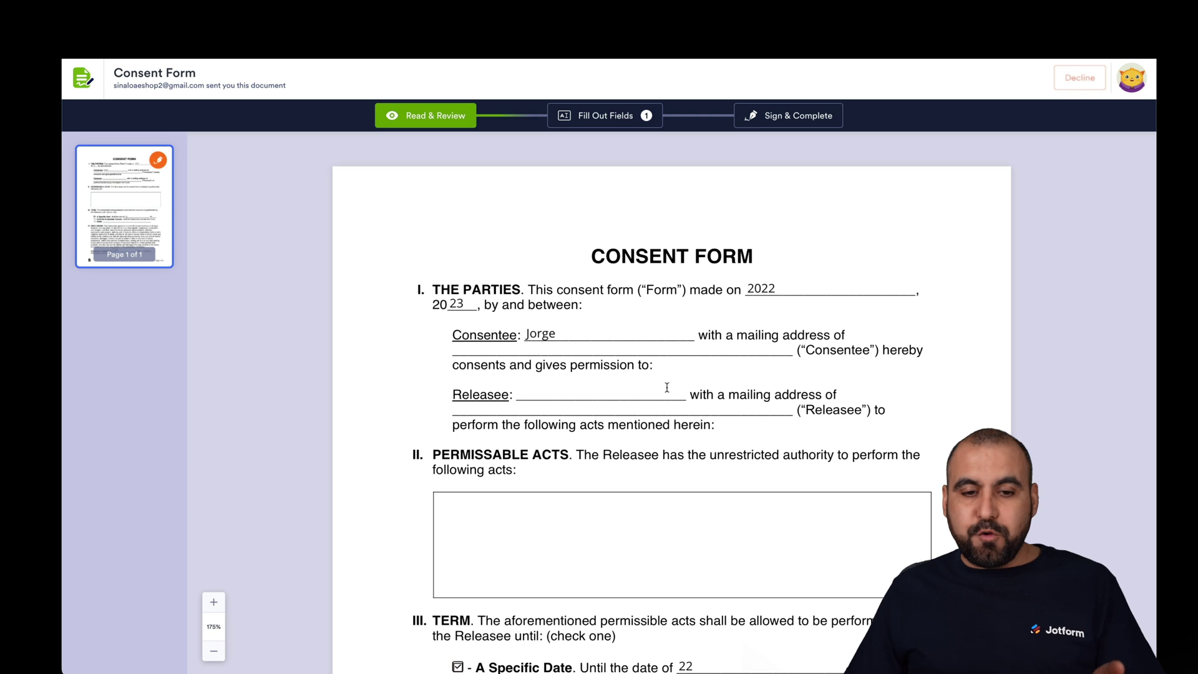
- Fill the last Signature field with a typed signature and accept and send it
scroll(667, 387, down, 1)
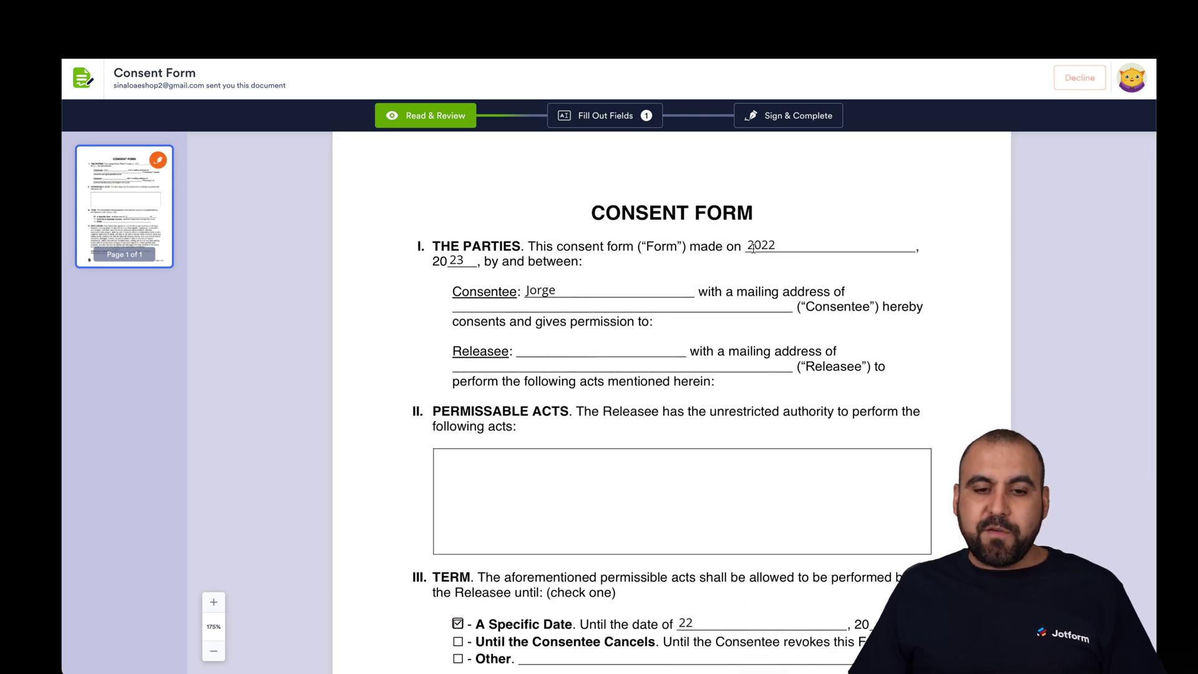
click(529, 288)
scroll(569, 401, down, 5)
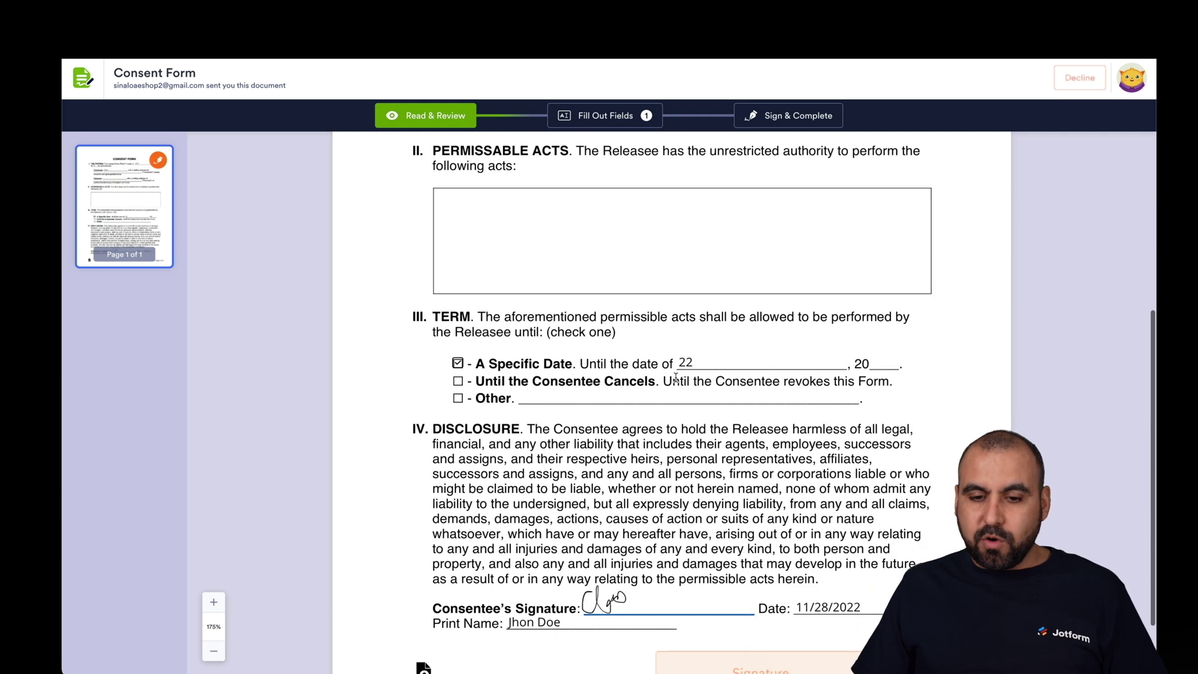
scroll(683, 368, down, 2)
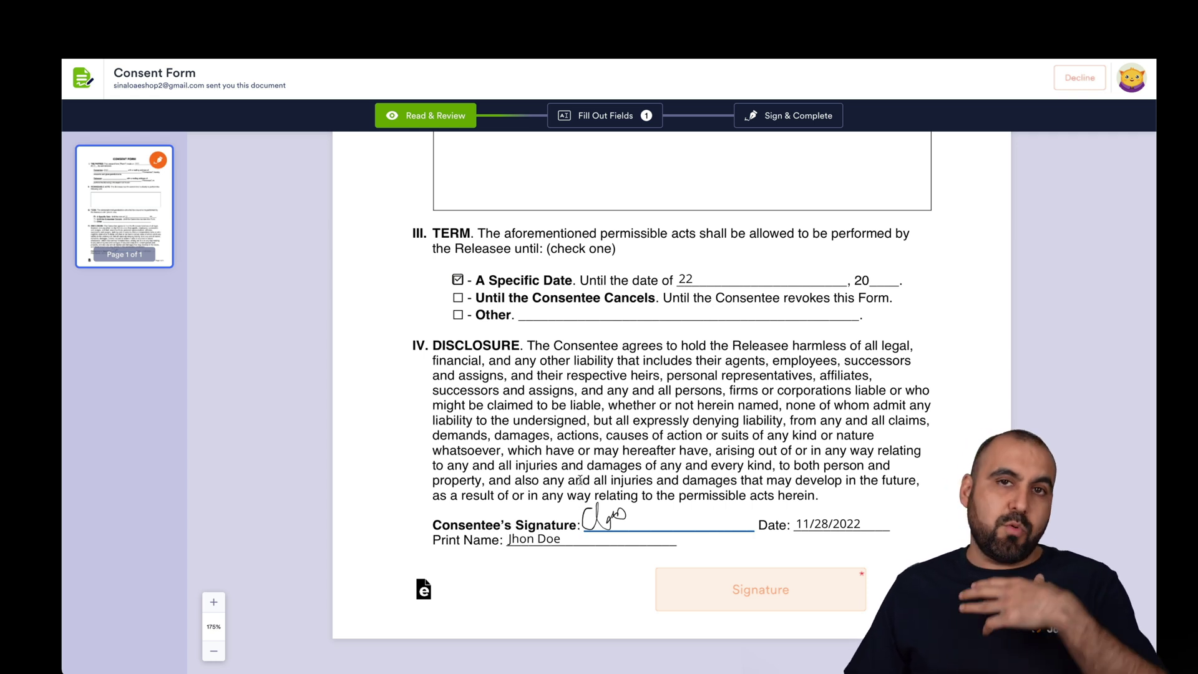
click(726, 591)
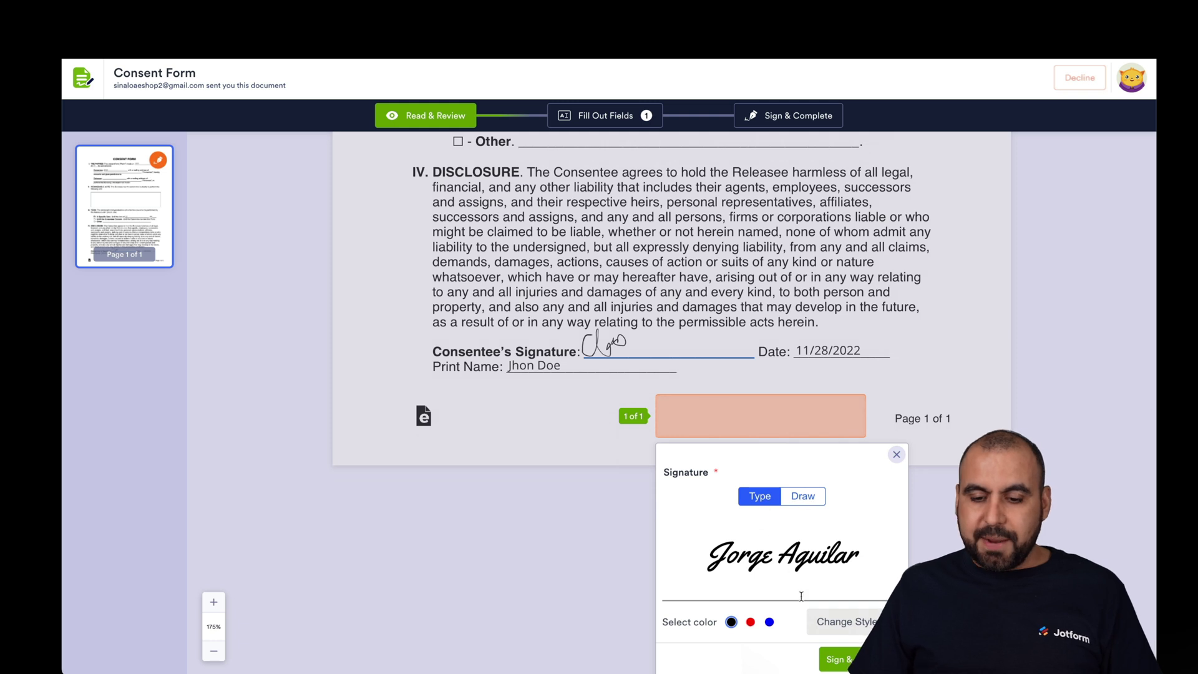
click(843, 656)
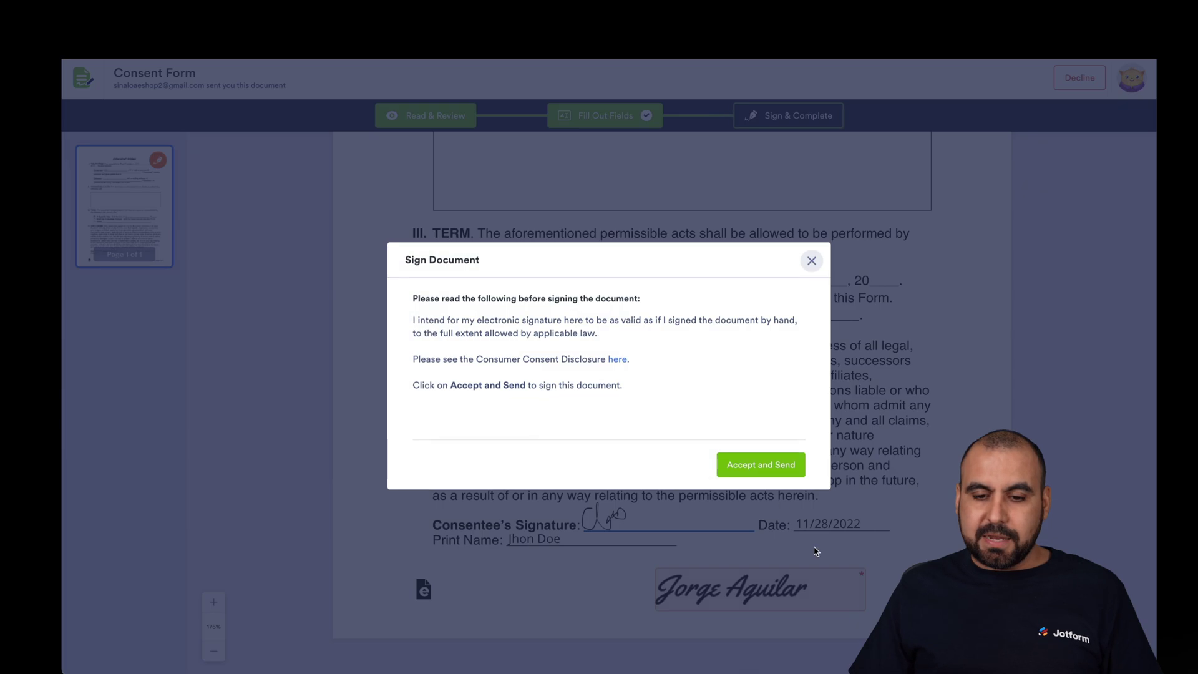
click(769, 473)
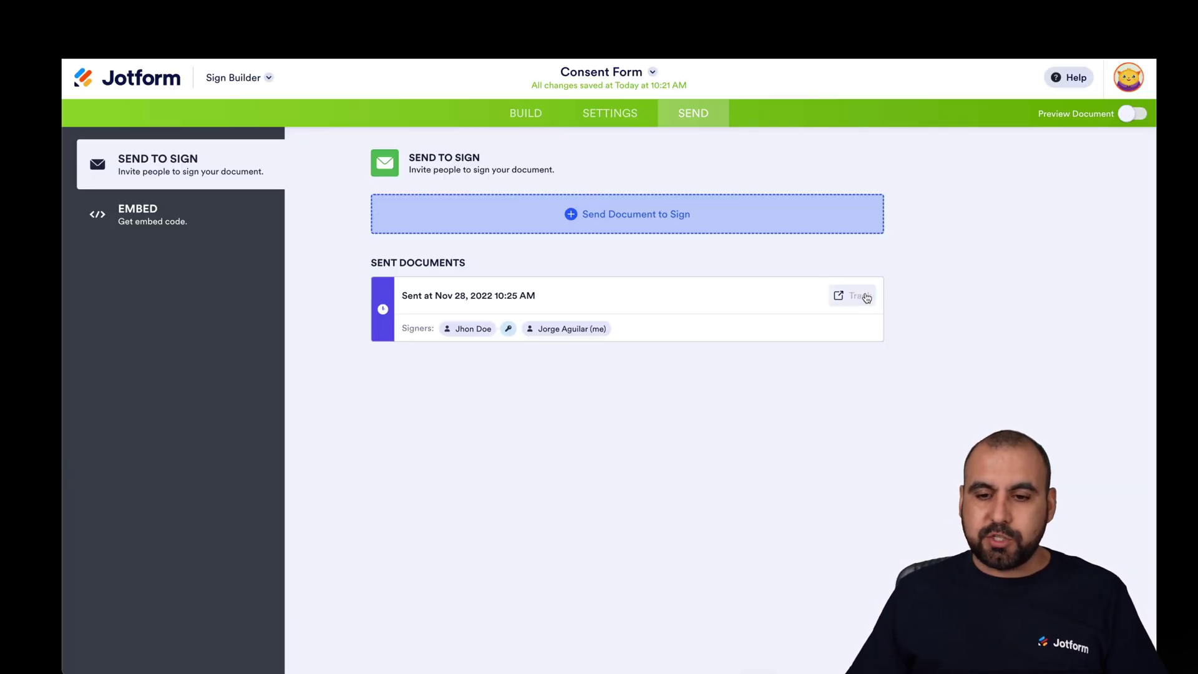
- Track the sent Consent Form, scroll through its audit trail, then view the empty Waiting for My Signature list
click(855, 298)
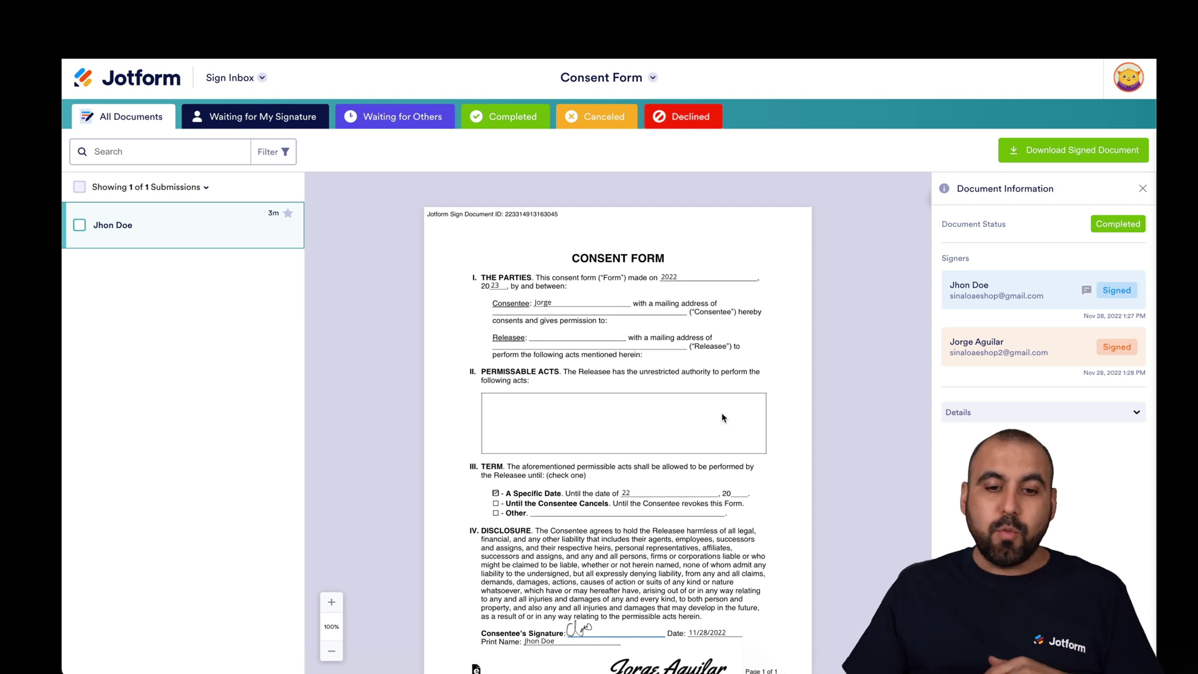
scroll(623, 365, down, 7)
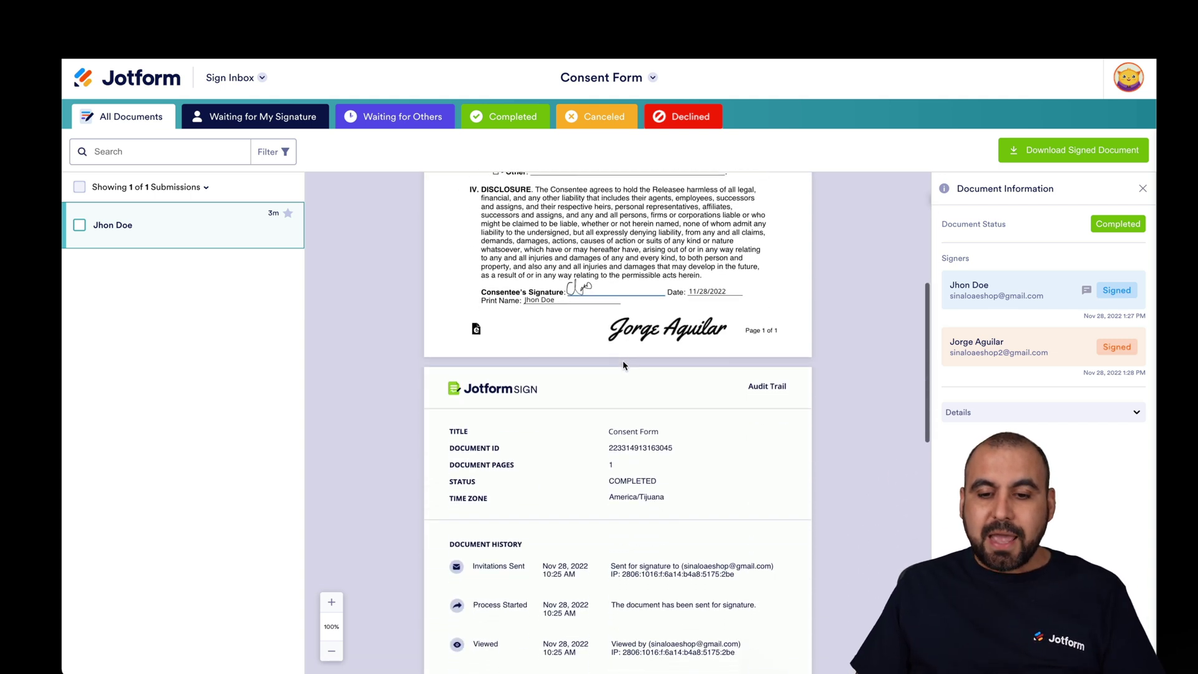
scroll(836, 268, down, 1)
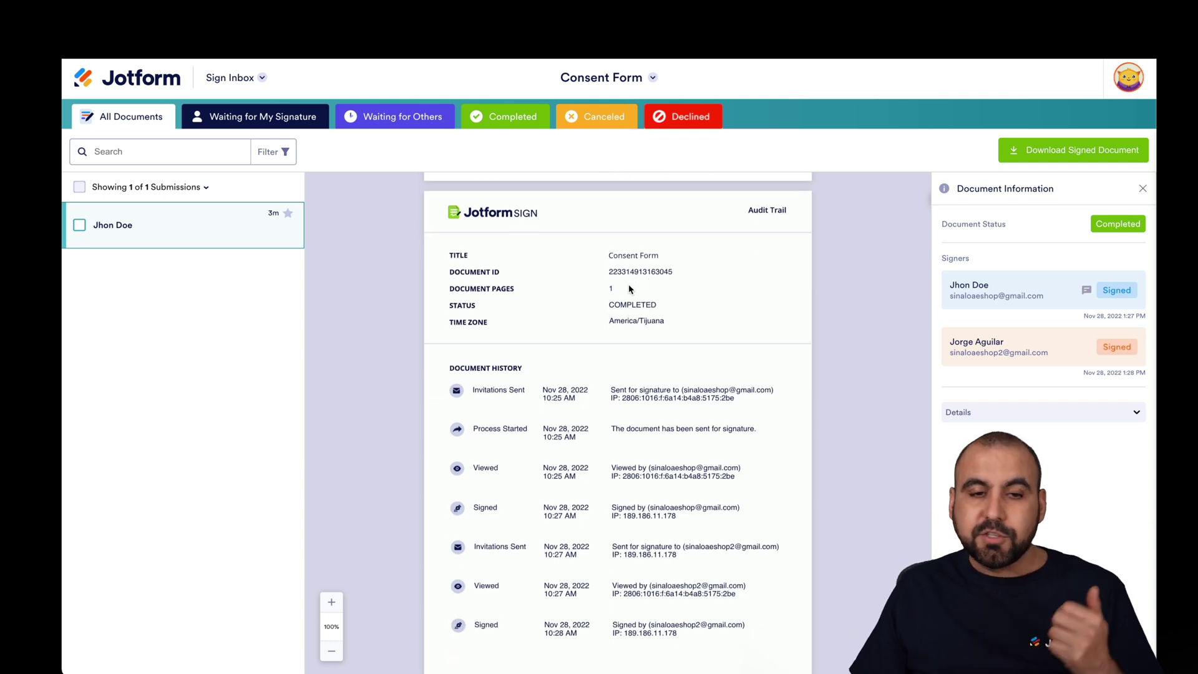
scroll(626, 291, down, 1)
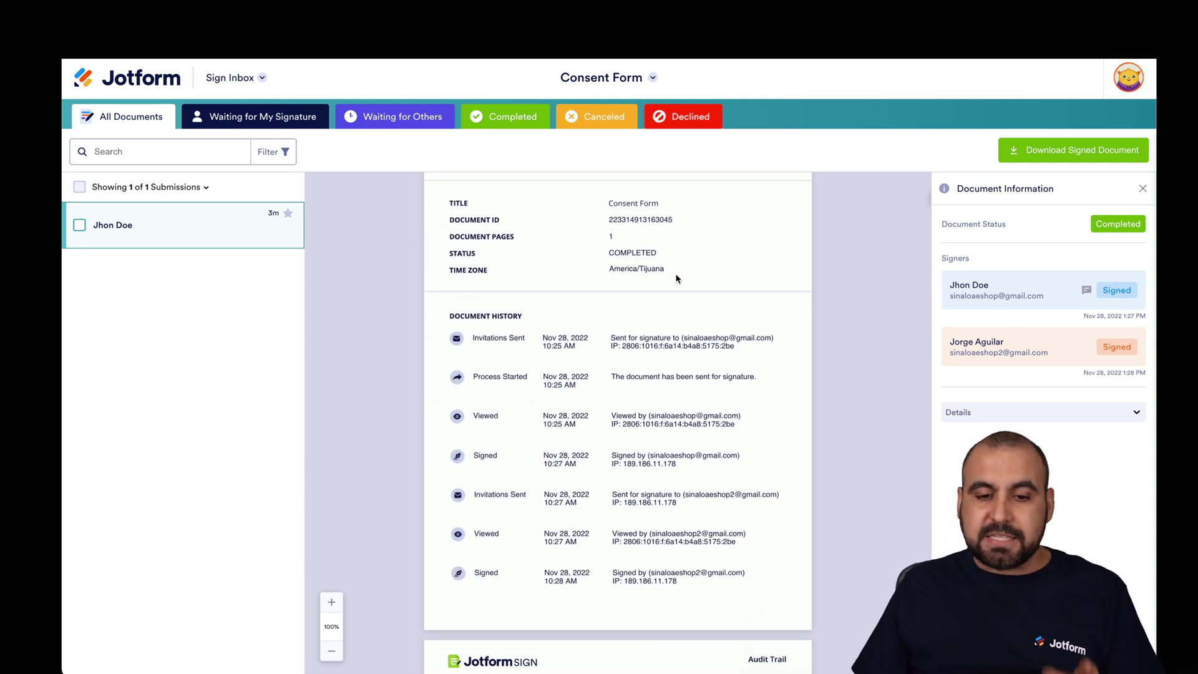
scroll(676, 275, down, 2)
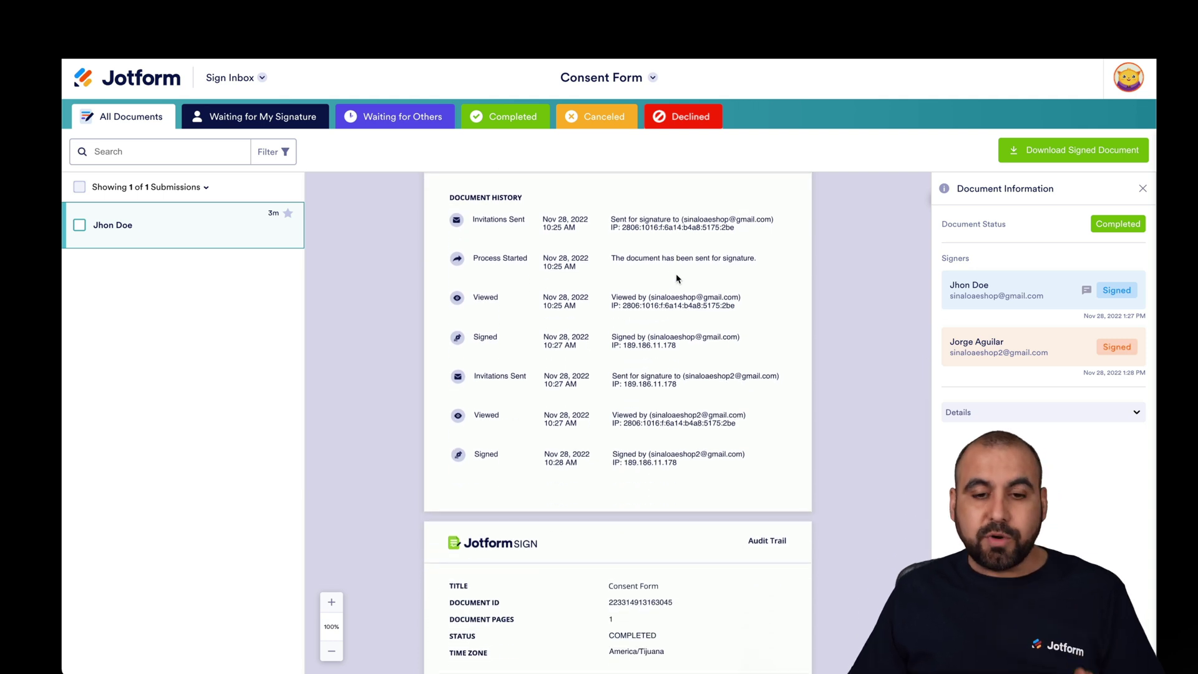
scroll(676, 278, down, 4)
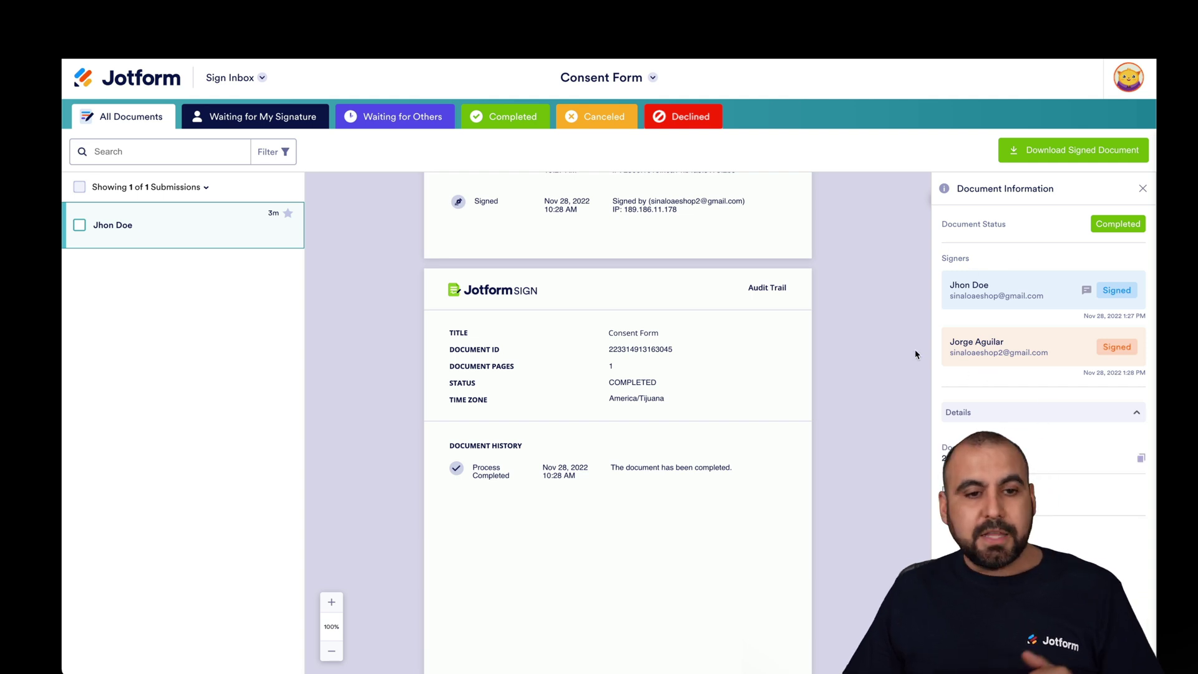
click(275, 116)
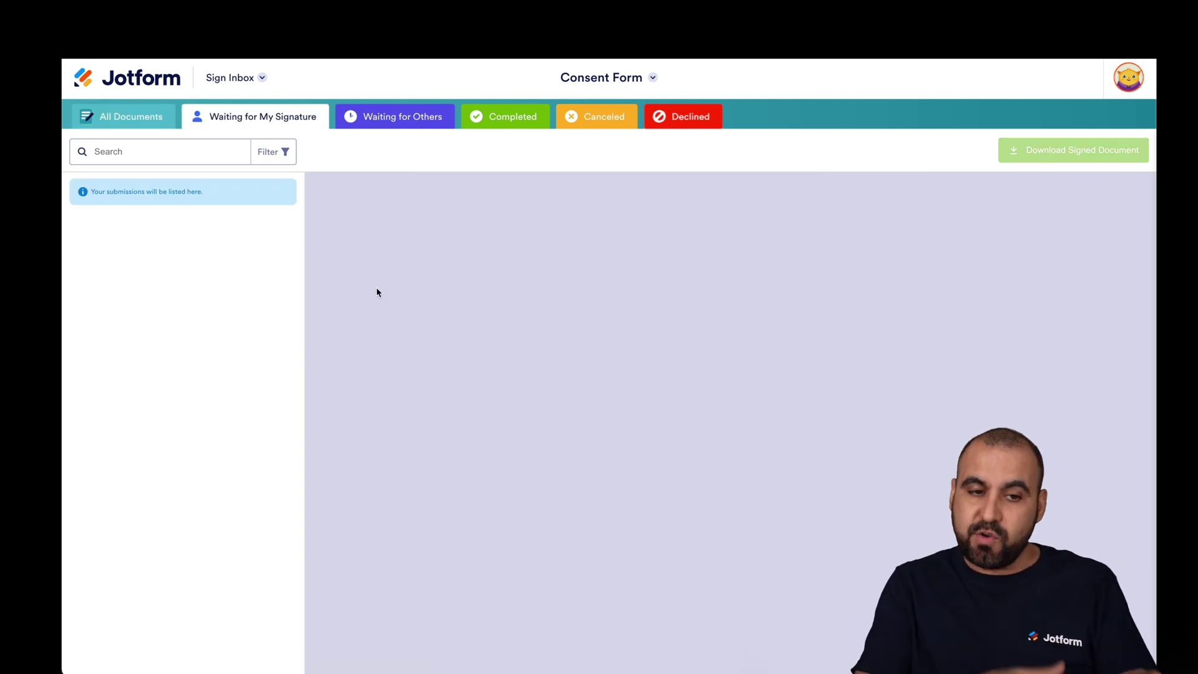
- Review the Waiting for Others, Completed, Canceled and Declined lists, then return to My Sign Documents
click(413, 116)
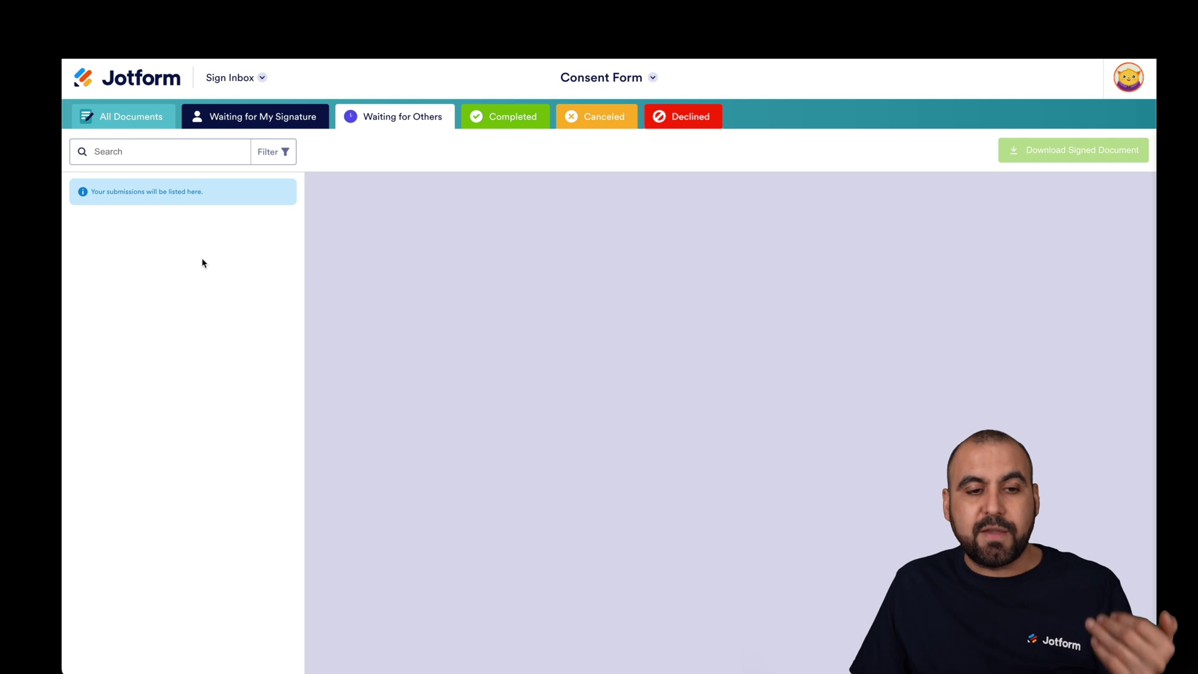
click(488, 127)
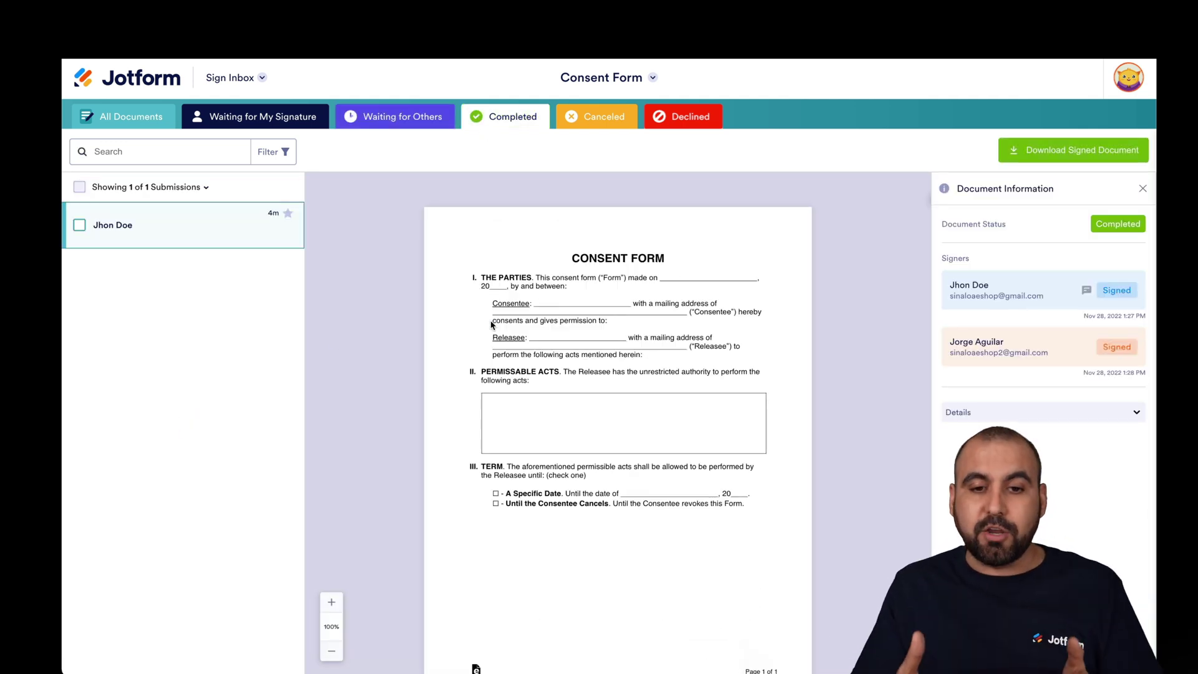
click(603, 125)
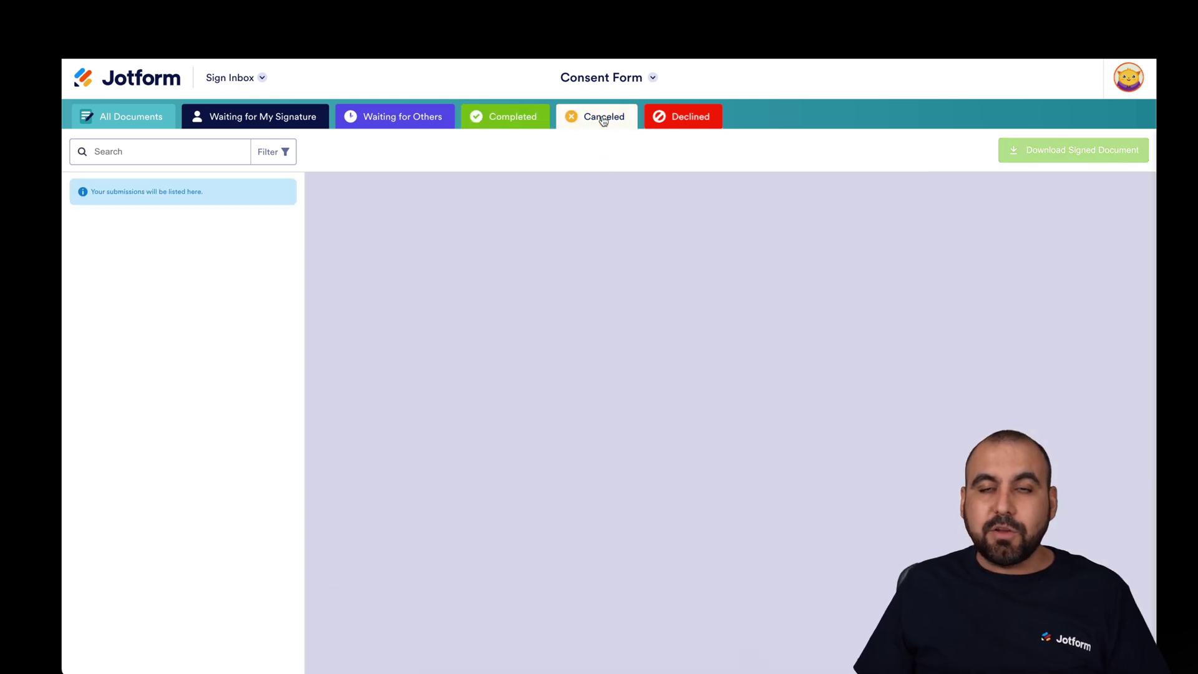
click(675, 126)
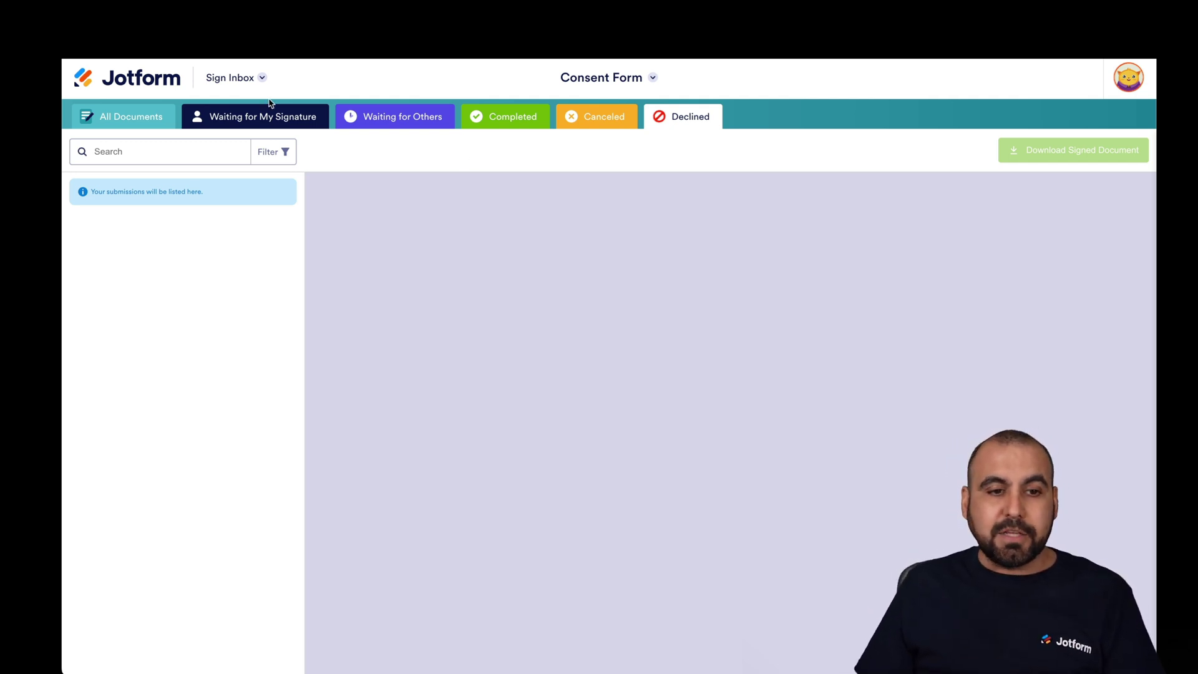
click(161, 80)
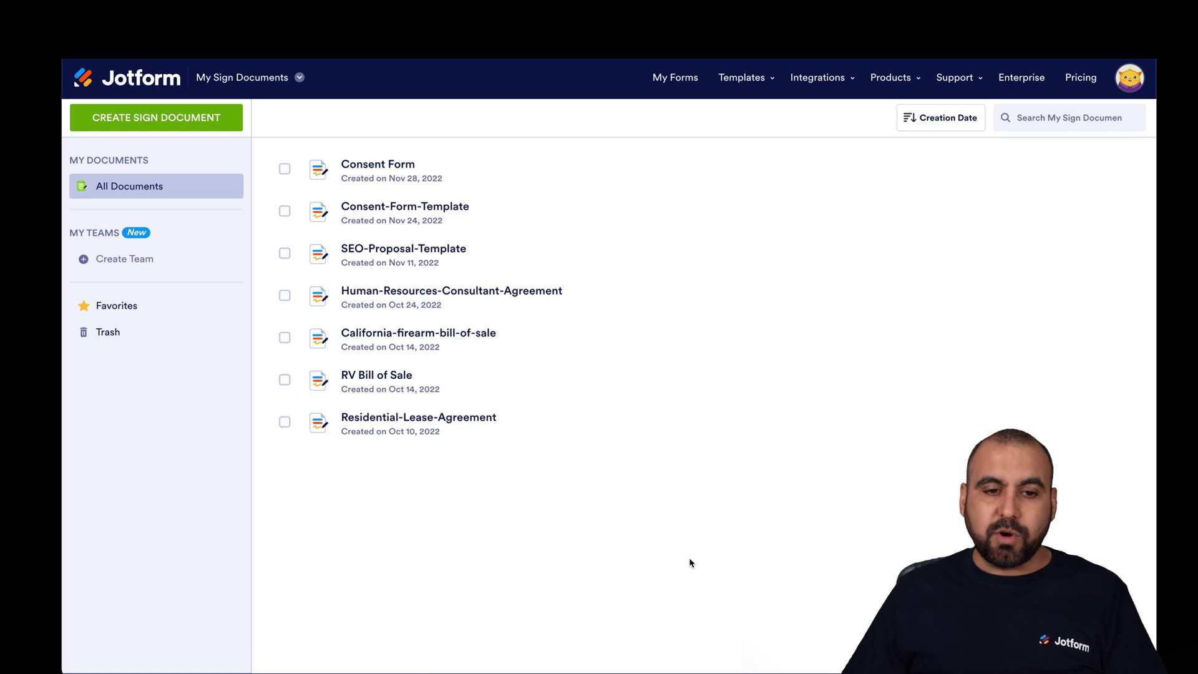
- Show the Consent Form's More menu with Preview, Rename, Clone, Move to Team and Move to Trash
mouse_move(387, 173)
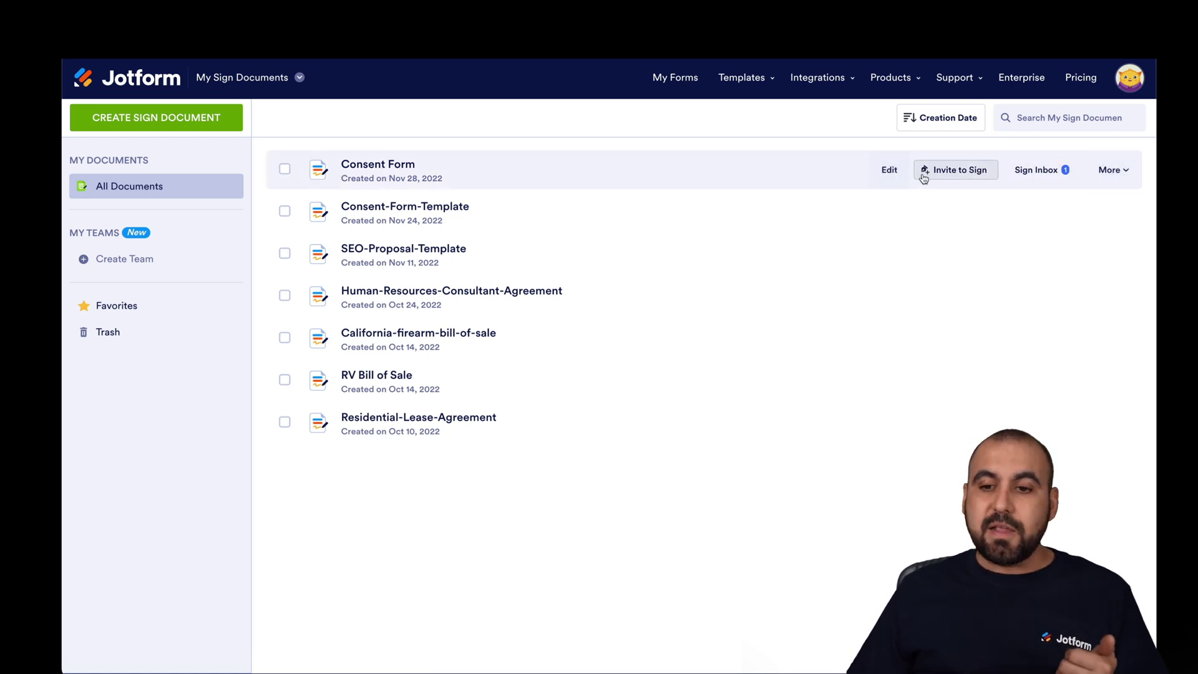
click(1111, 171)
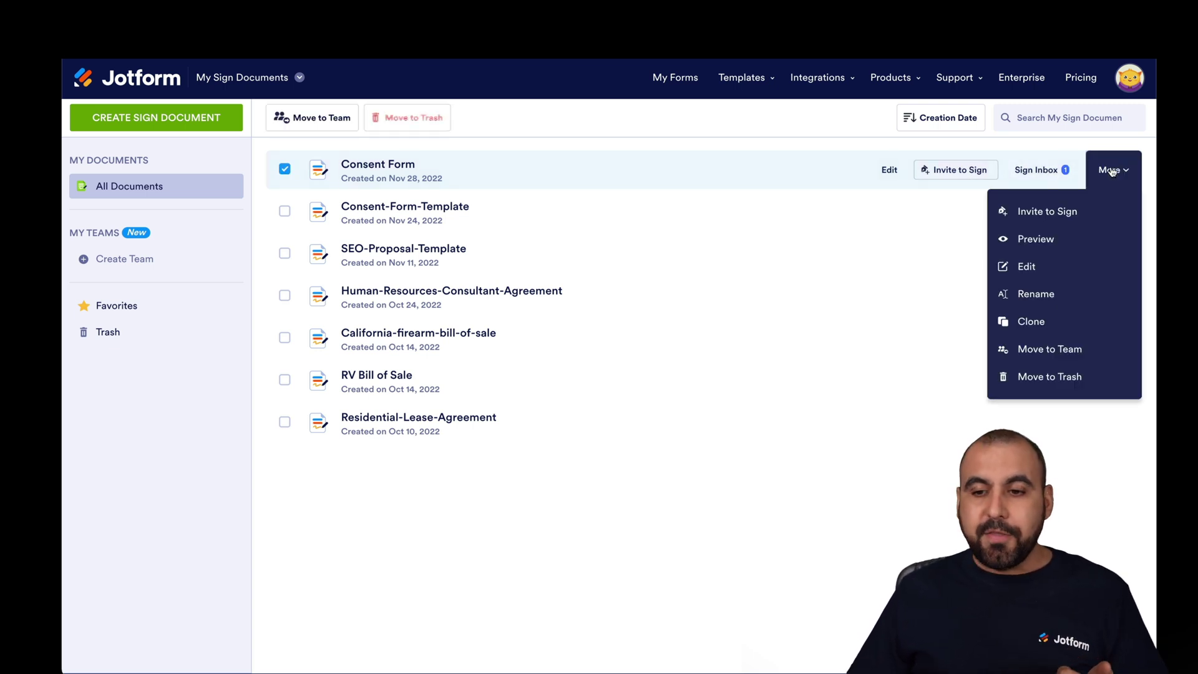